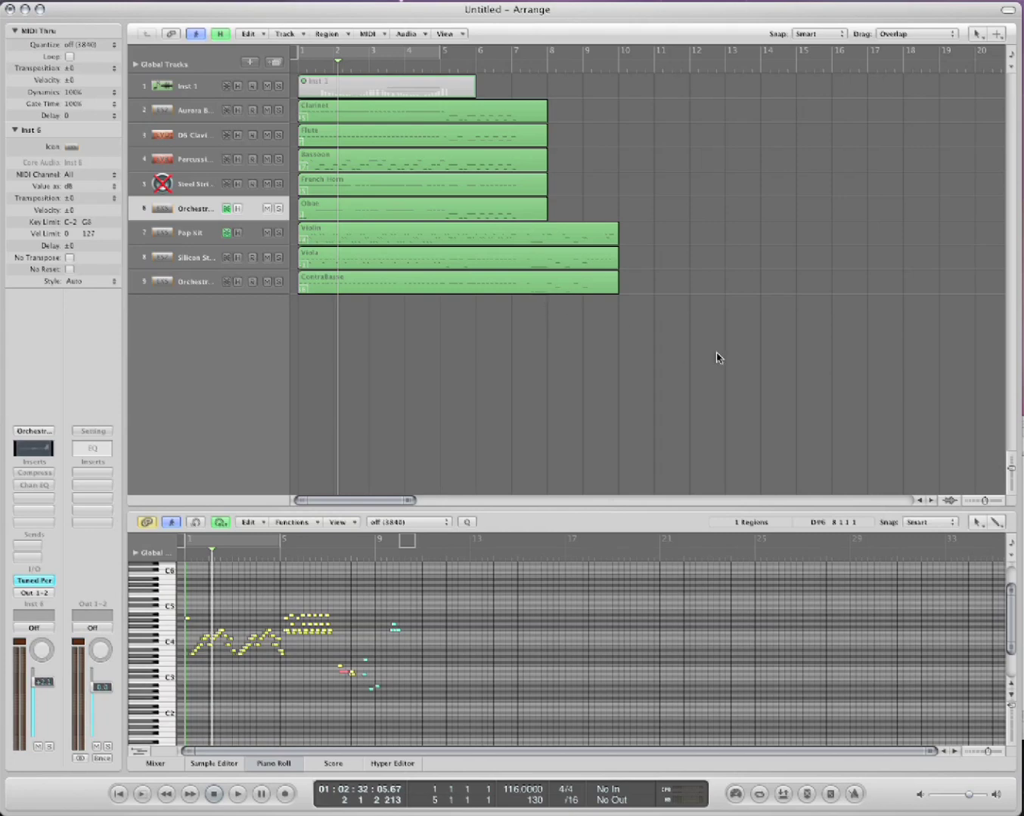
# Add an Inst 10 track plus three multi-timbral Inst 11 tracks, then select Inst 10.
pyautogui.doubleClick(236, 325)
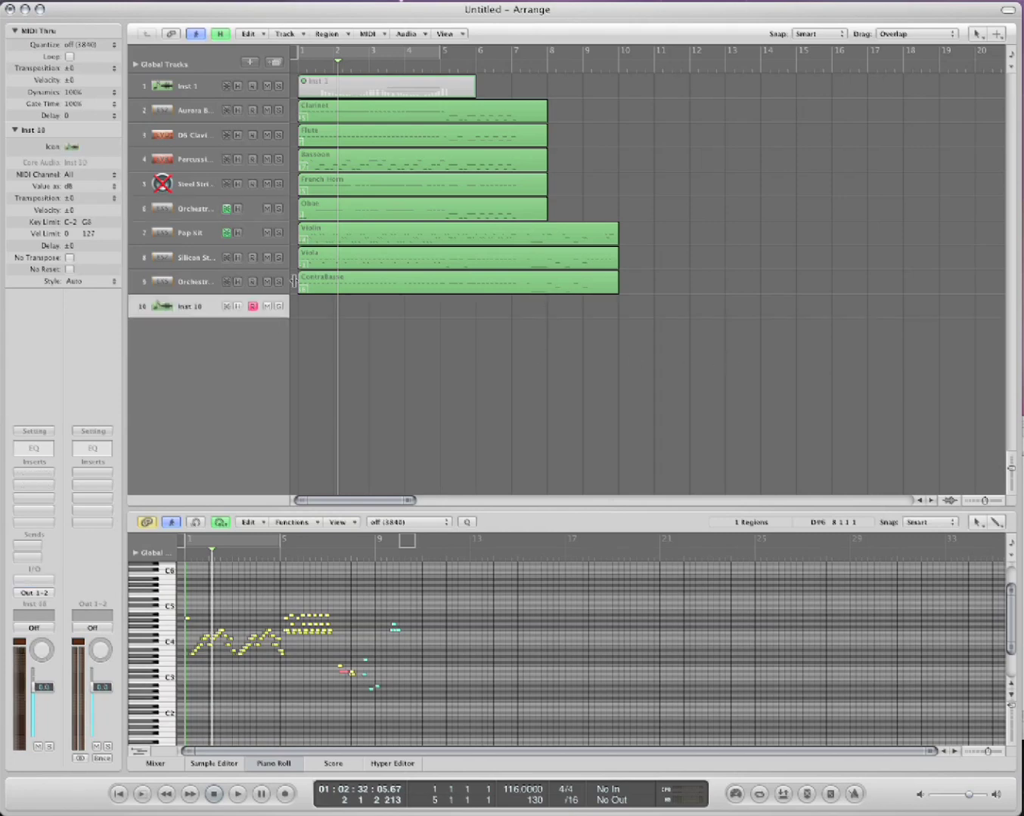
pyautogui.click(253, 64)
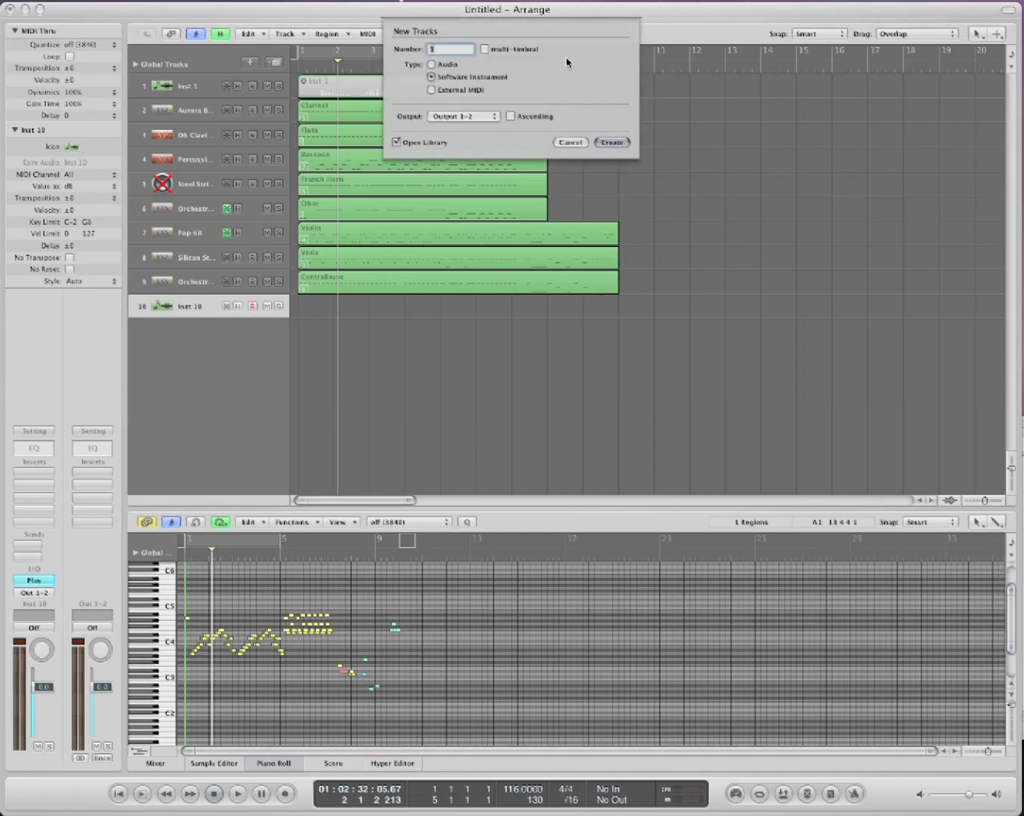
pyautogui.write('5')
pyautogui.click(491, 50)
pyautogui.click(611, 142)
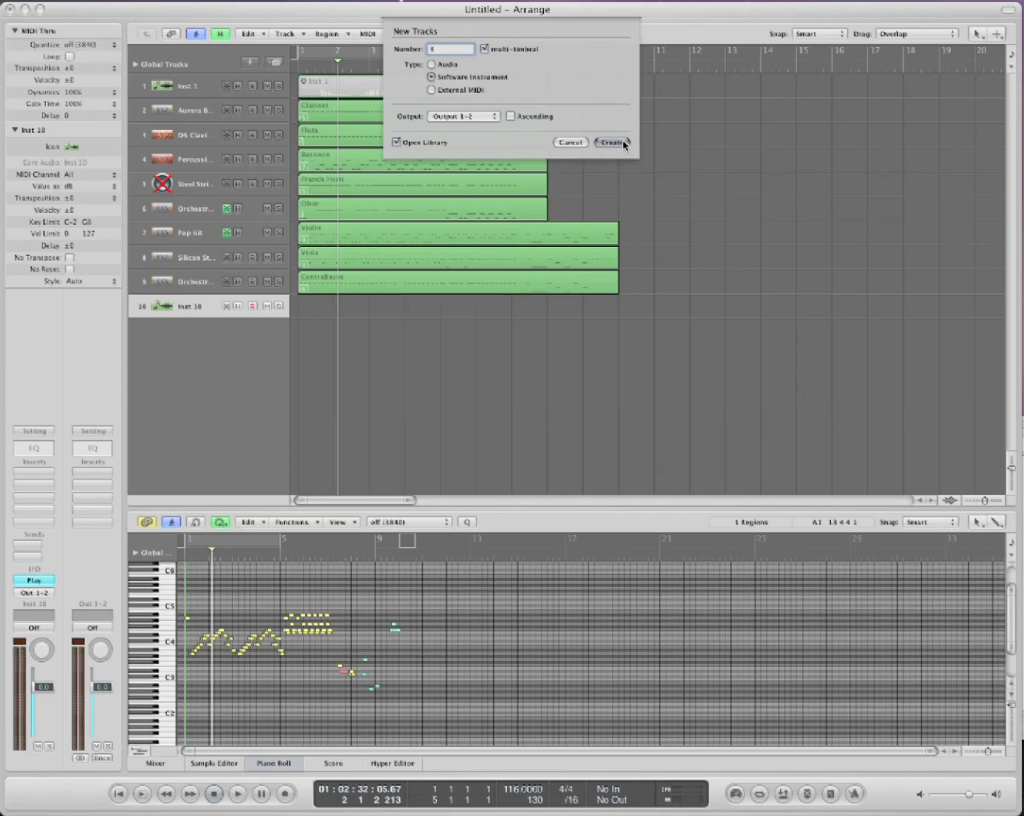
pyautogui.click(196, 307)
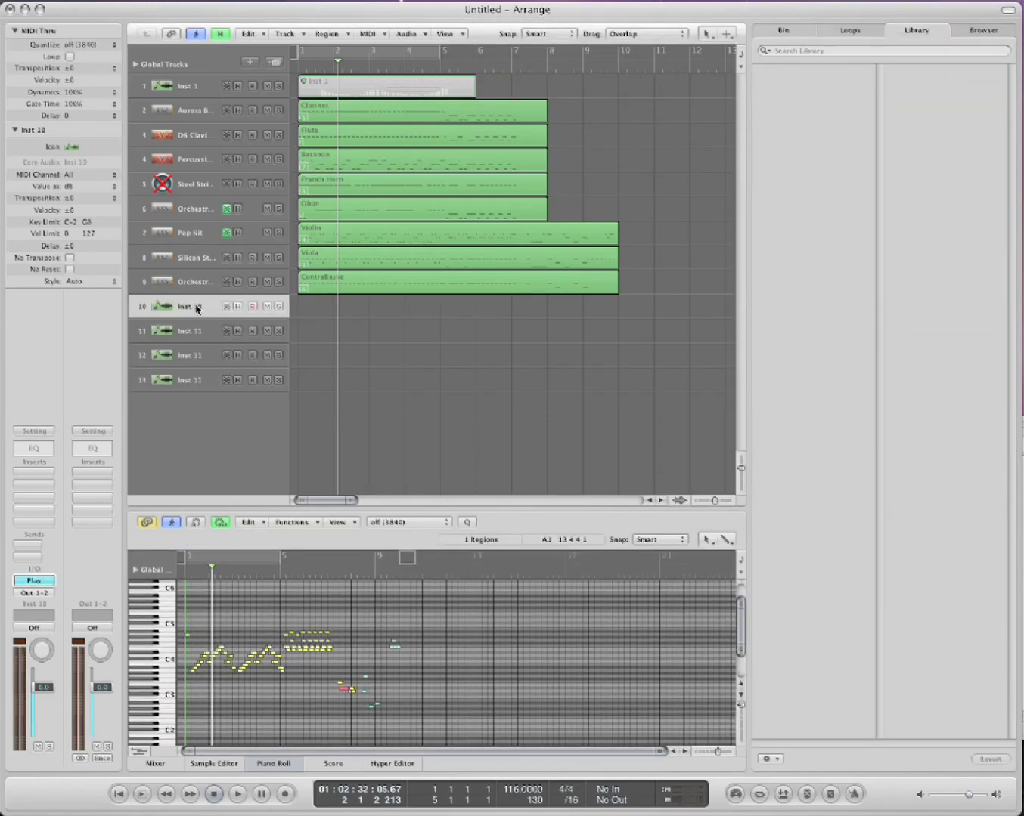
# Delete Inst 10 and load AU Instruments > East West > Play (Stereo) on the Inst 11 channel.
pyautogui.press('y')
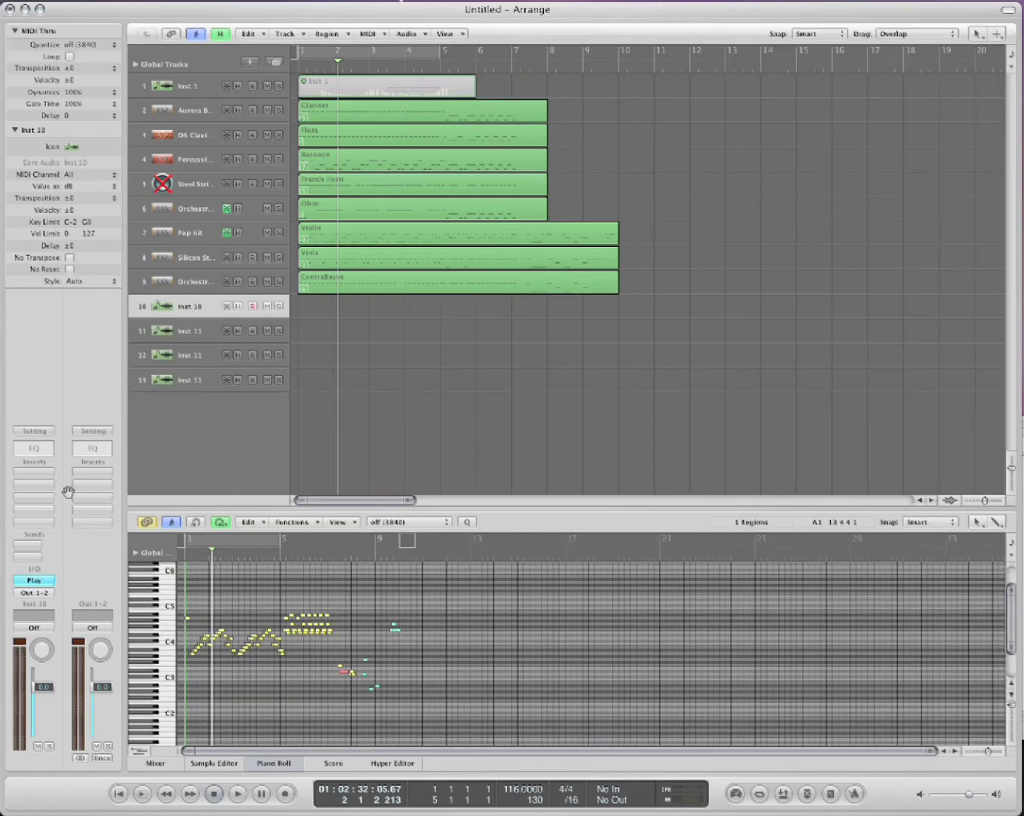
pyautogui.press('super+BackSpace')
pyautogui.click(33, 582)
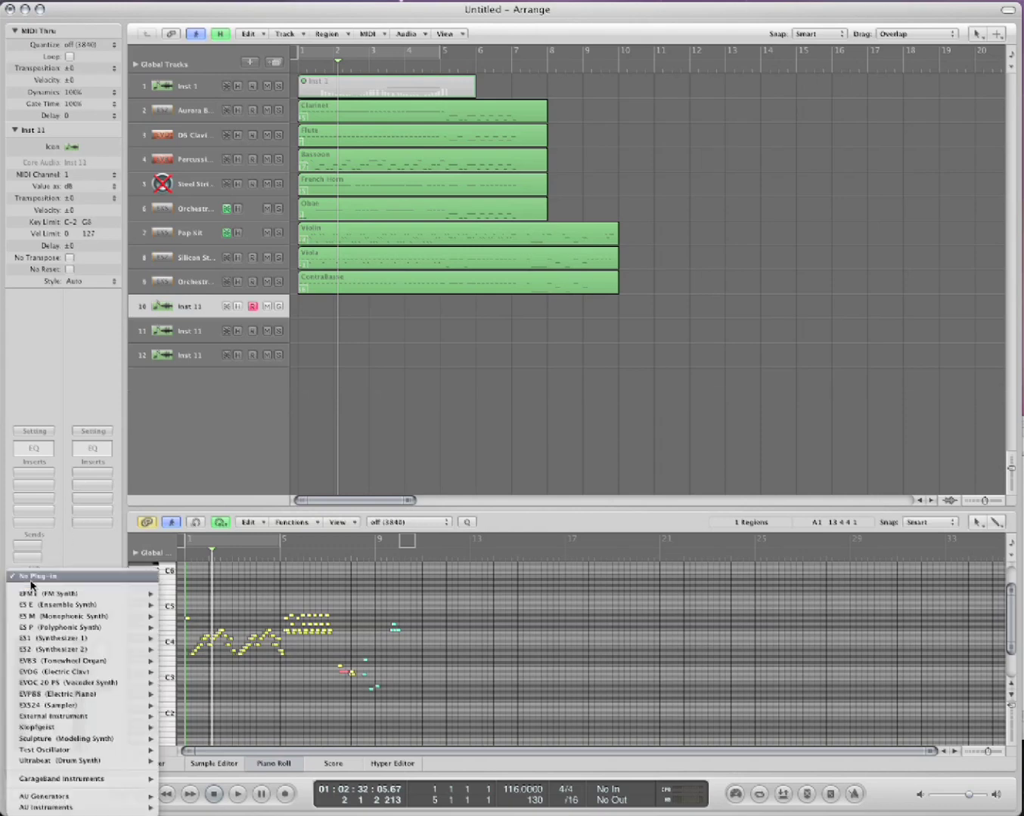
pyautogui.moveTo(71, 799)
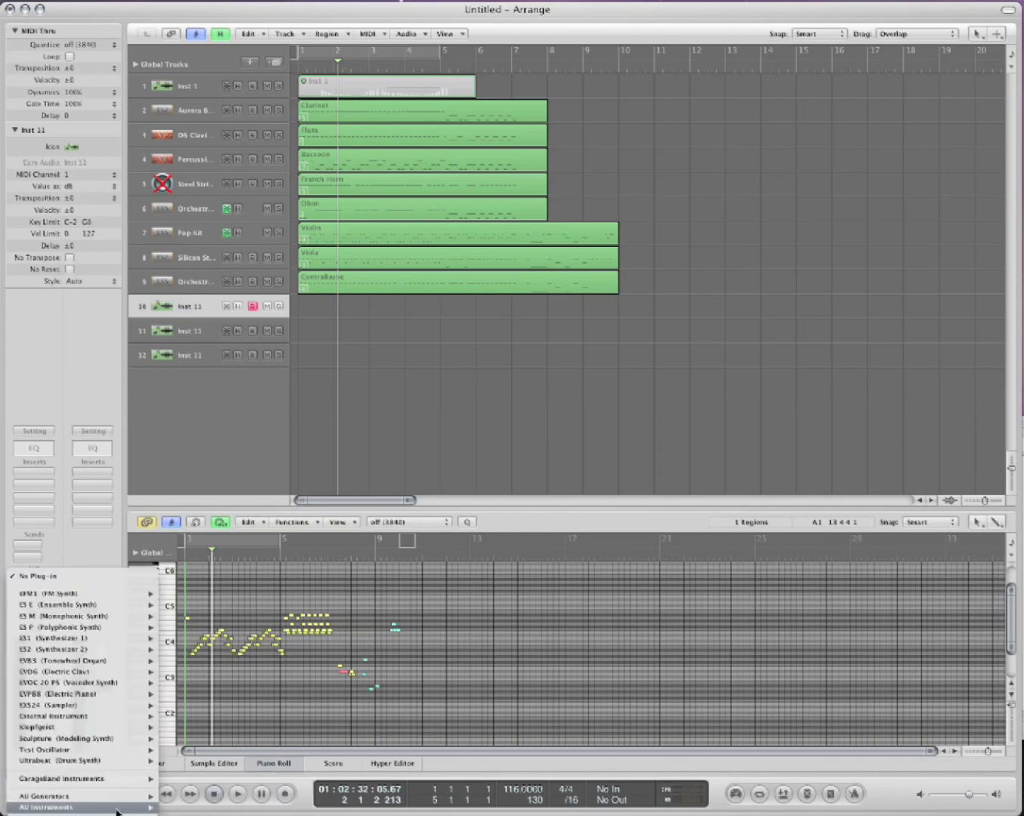
pyautogui.moveTo(188, 792)
pyautogui.moveTo(305, 792)
pyautogui.click(367, 793)
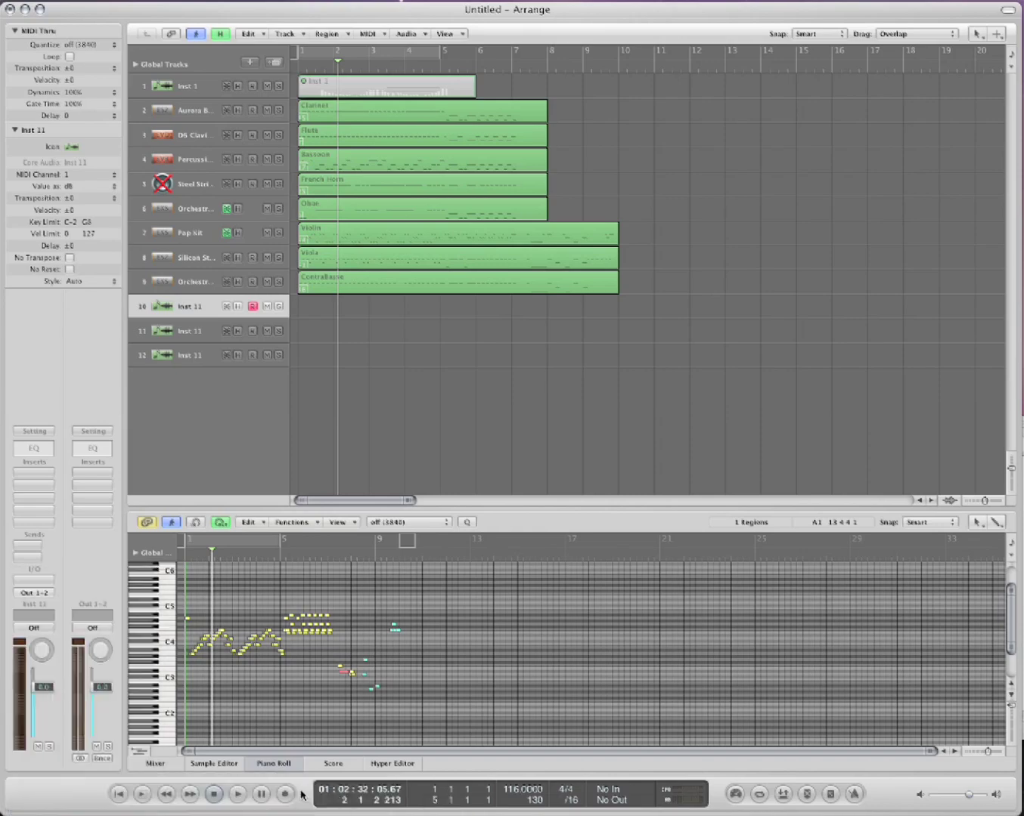
pyautogui.moveTo(241, 22); pyautogui.dragTo(650, 96)
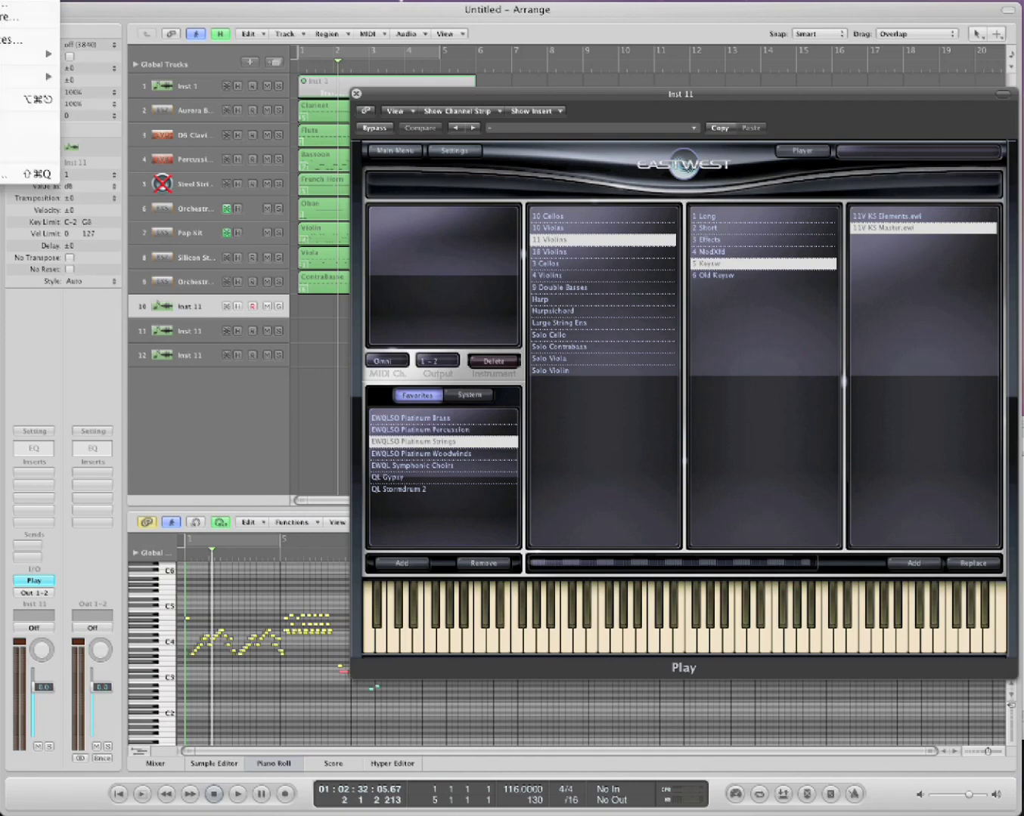
pyautogui.click(22, 3)
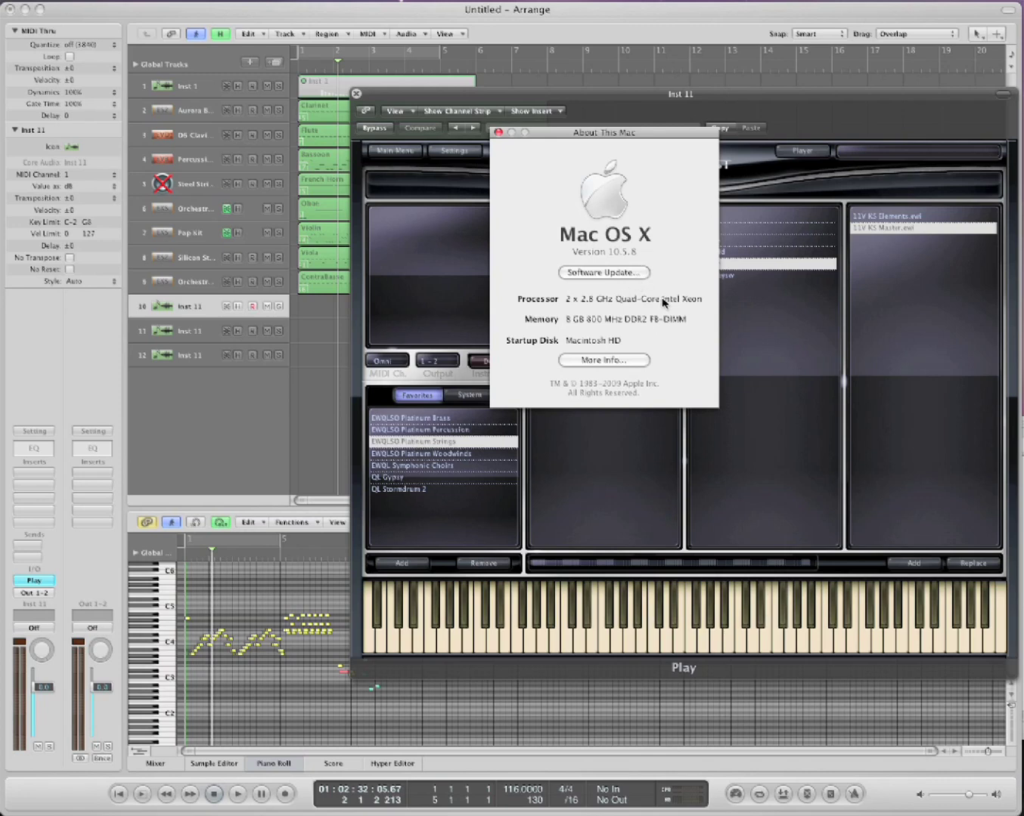
pyautogui.click(499, 135)
pyautogui.moveTo(527, 99); pyautogui.dragTo(521, 124)
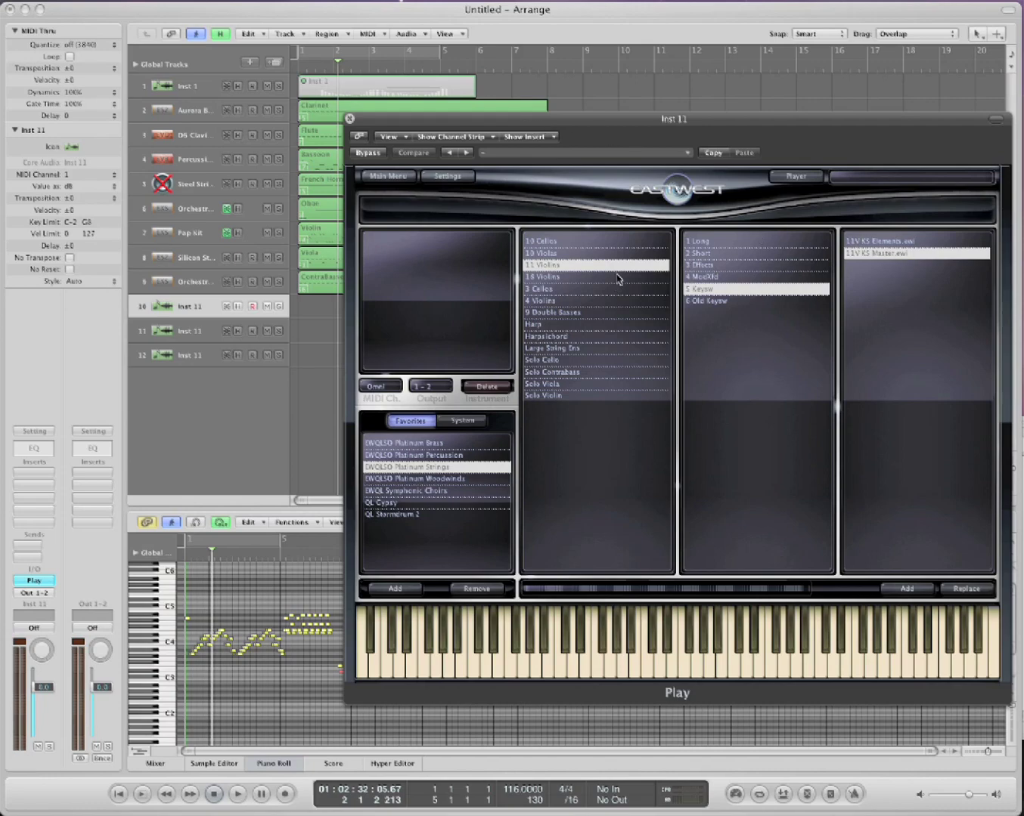
# Move the Play window, select the Clarinet–ContraBasse regions, and reselect the first Inst 11 track.
pyautogui.moveTo(408, 126); pyautogui.dragTo(424, 302)
pyautogui.click(229, 230)
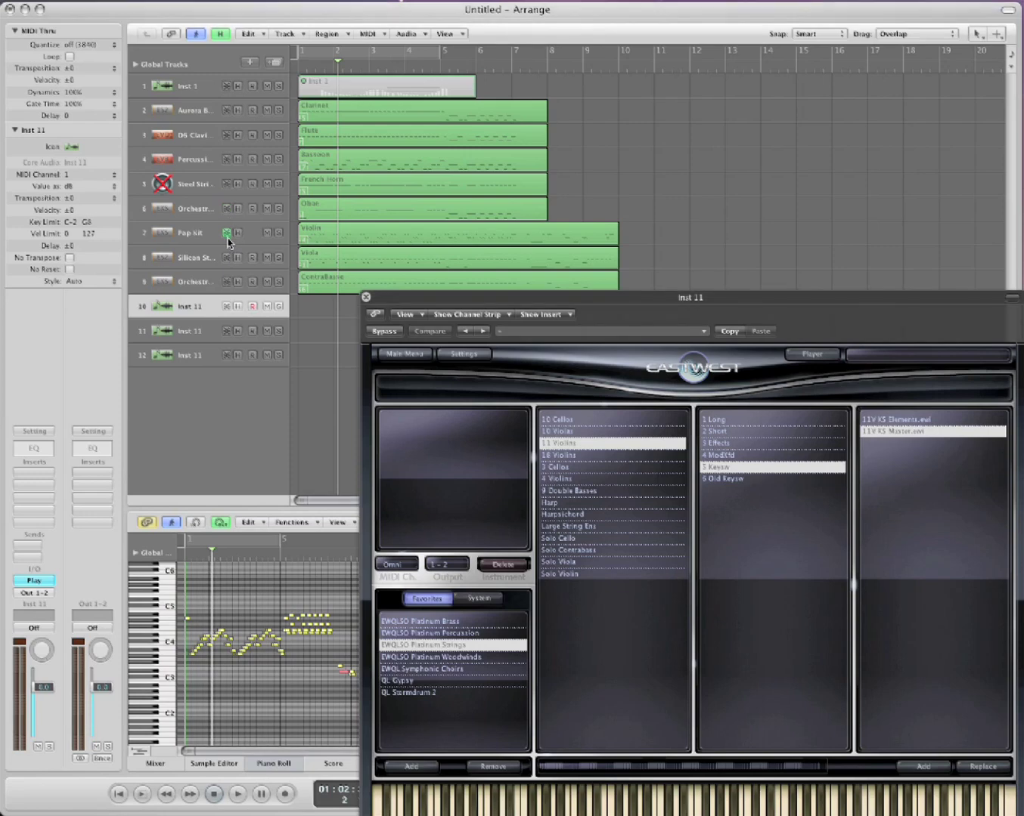
pyautogui.moveTo(685, 284); pyautogui.dragTo(493, 108)
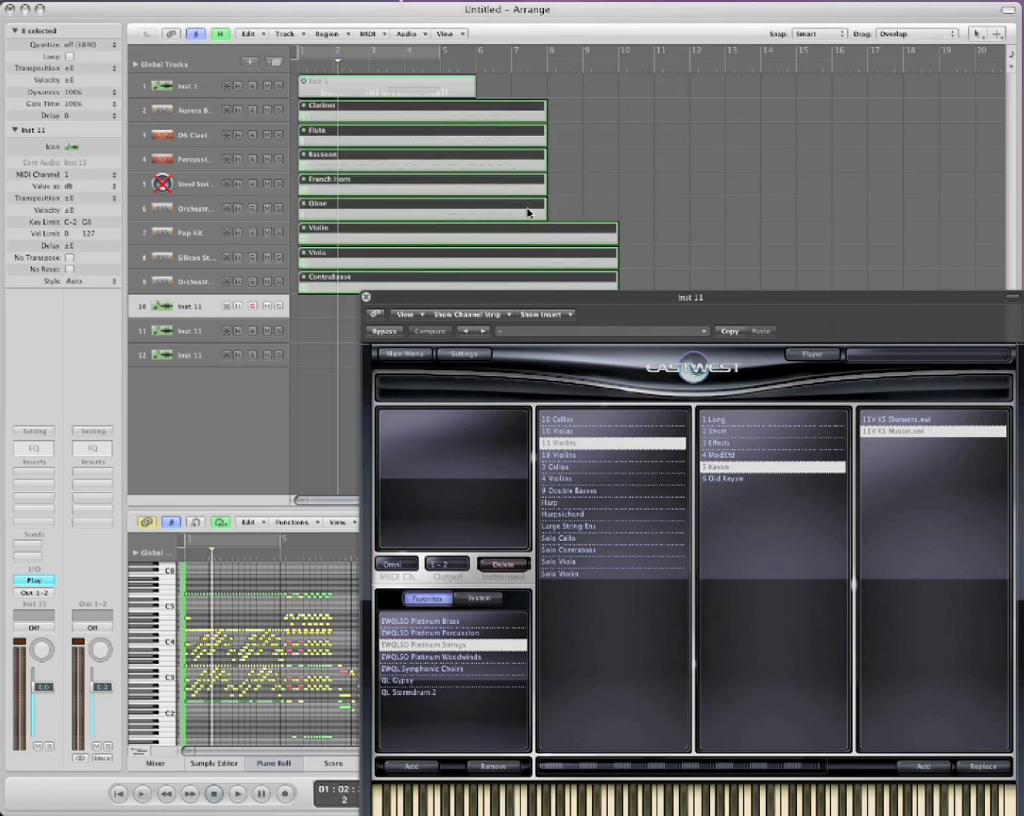
pyautogui.click(573, 293)
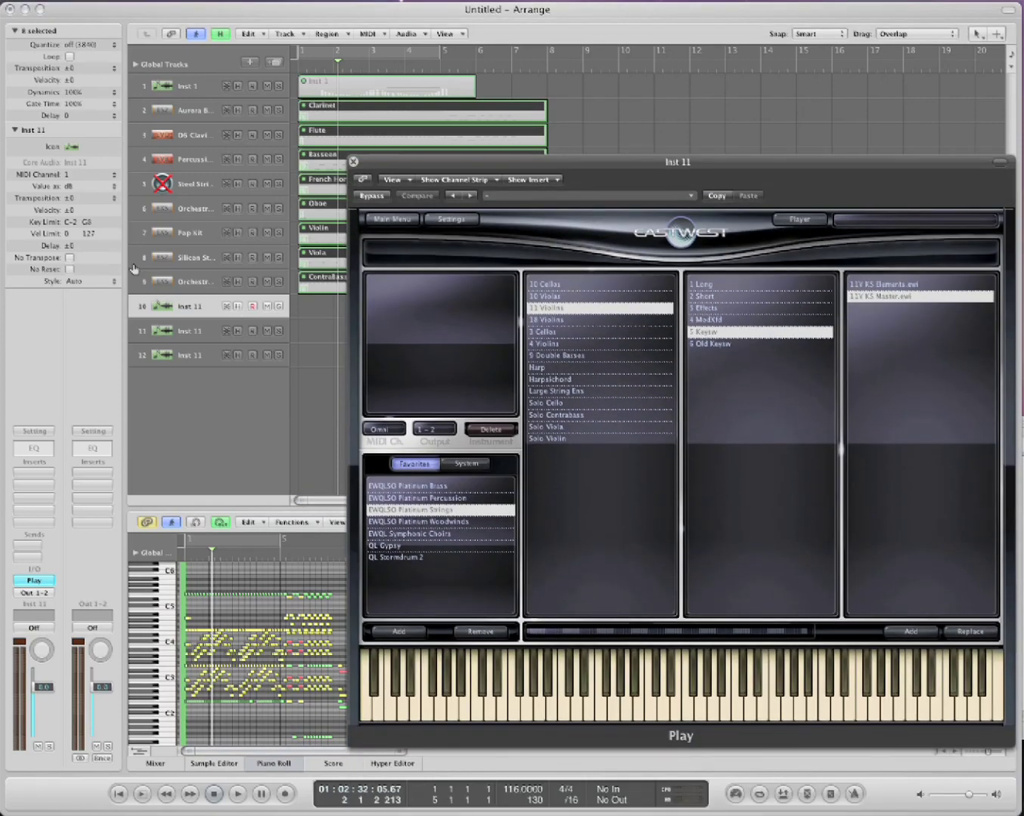
pyautogui.click(201, 331)
pyautogui.click(186, 353)
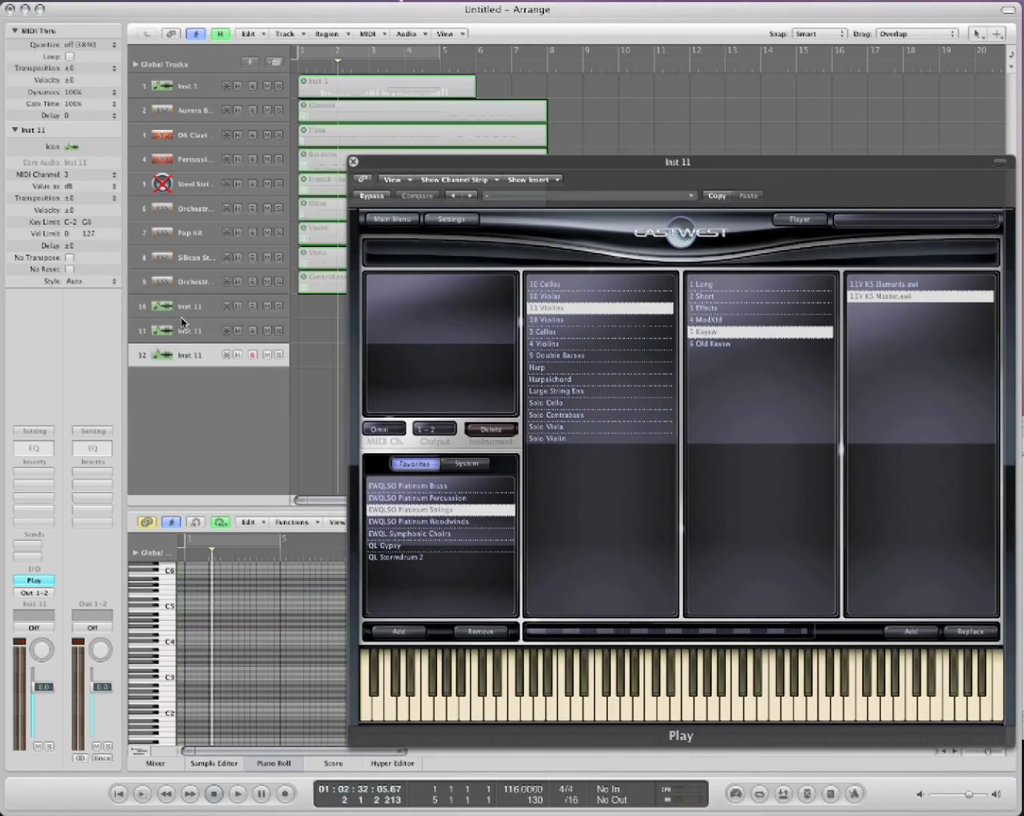
pyautogui.click(183, 314)
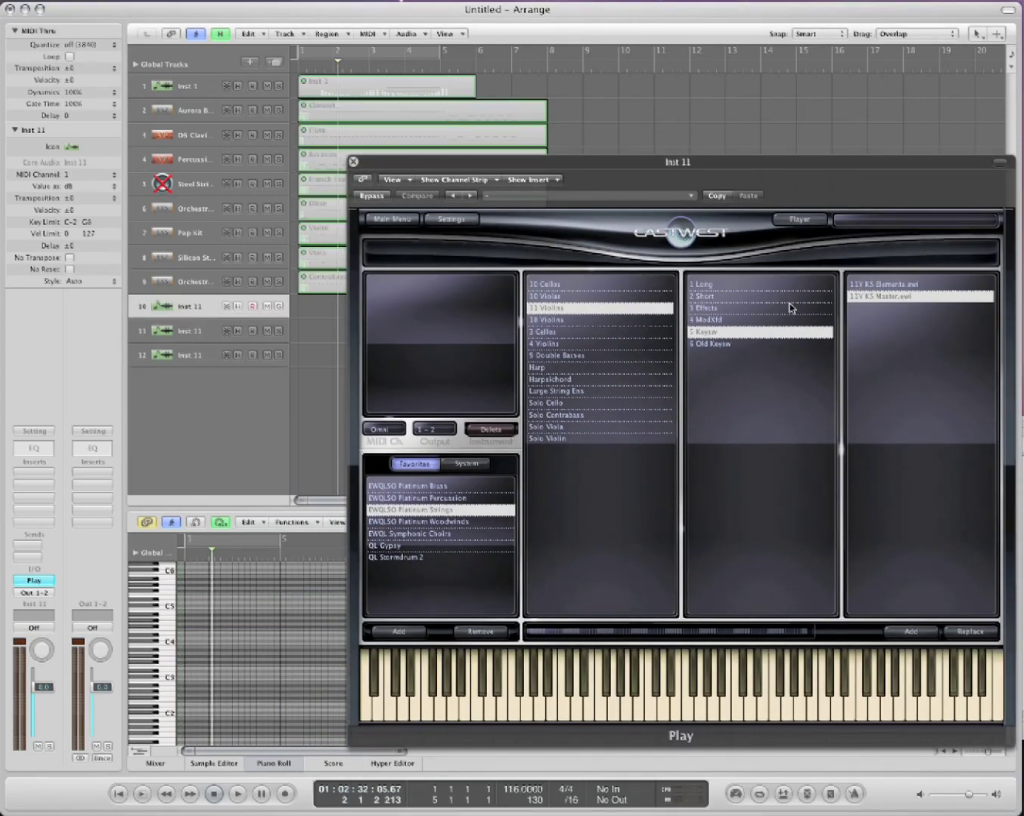
# Load the 11V Marc Short violin patch, then browse Platinum Brass > 2 Trumpets to 2TP Mute Sus.
pyautogui.click(754, 297)
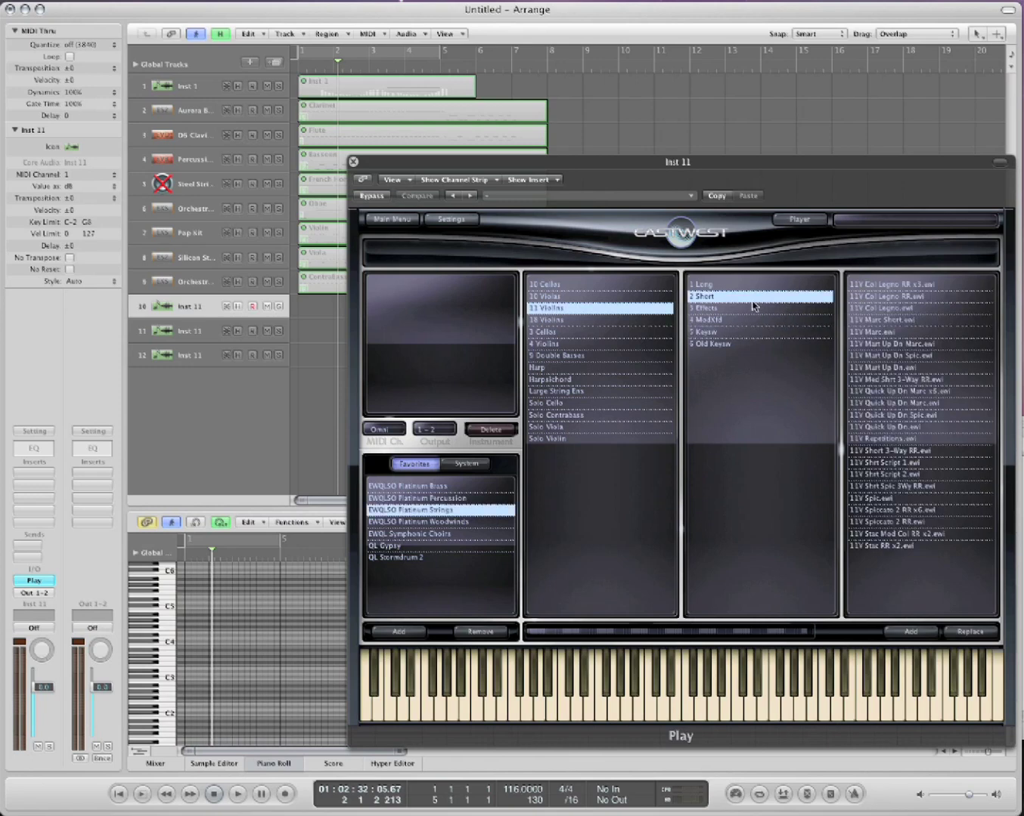
pyautogui.click(895, 321)
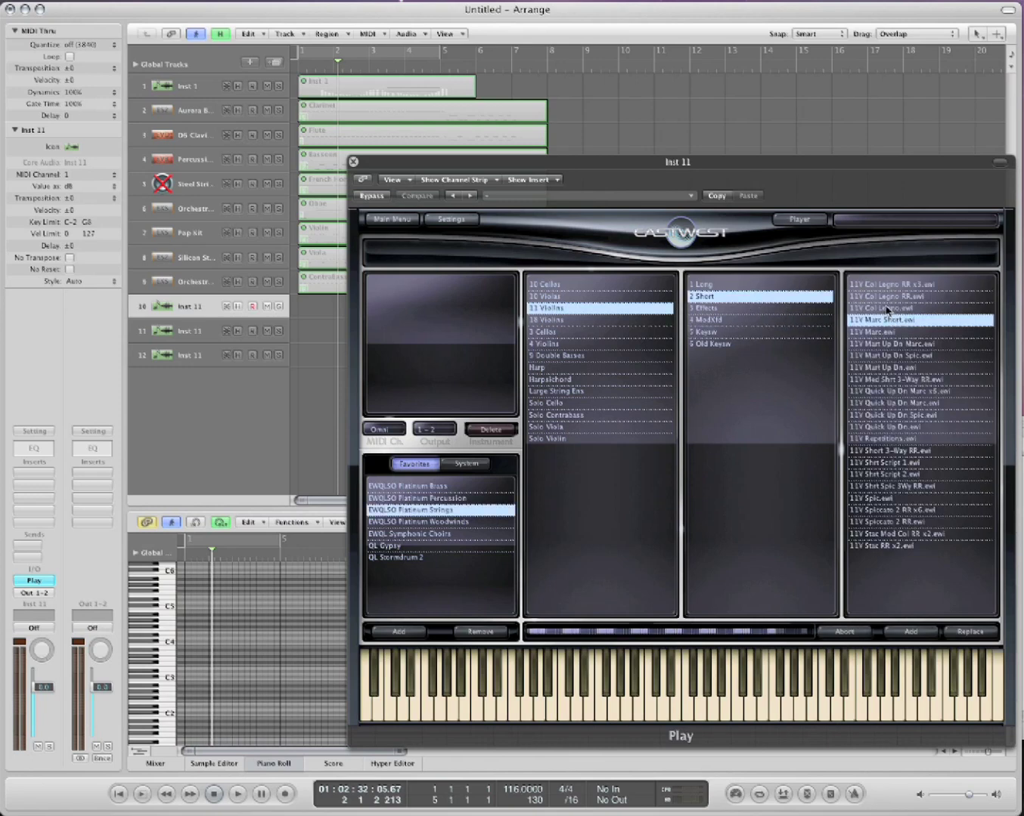
pyautogui.click(451, 499)
pyautogui.click(602, 290)
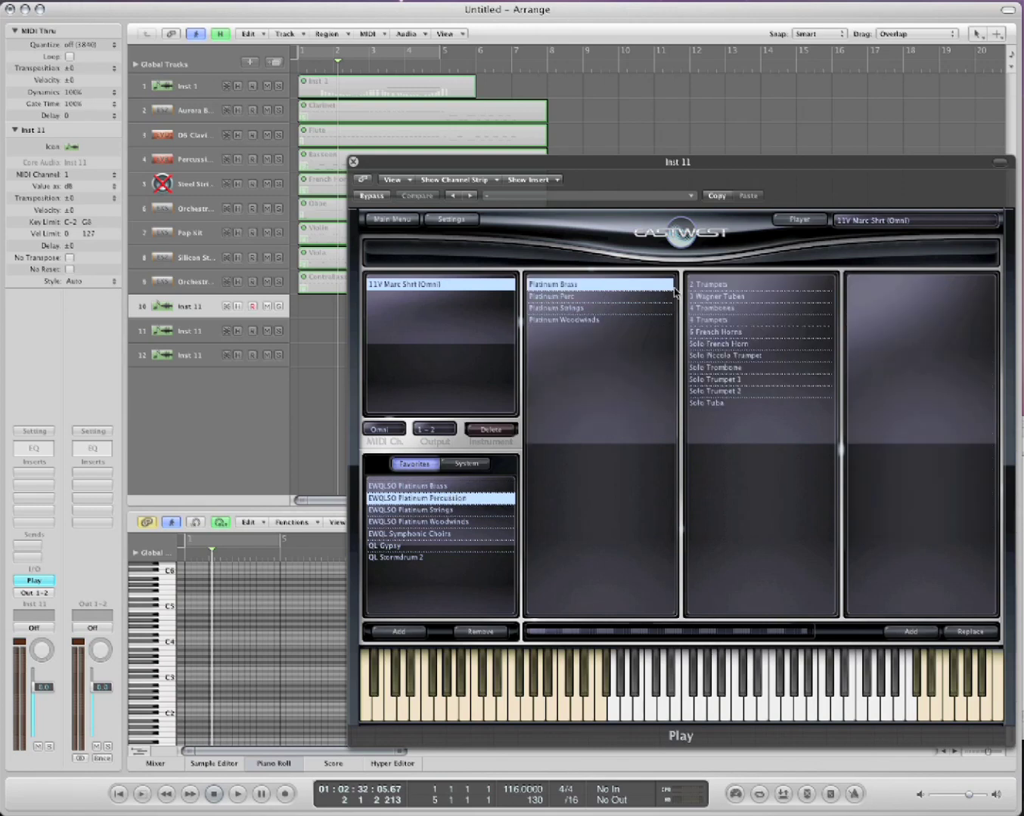
pyautogui.click(723, 287)
pyautogui.click(911, 287)
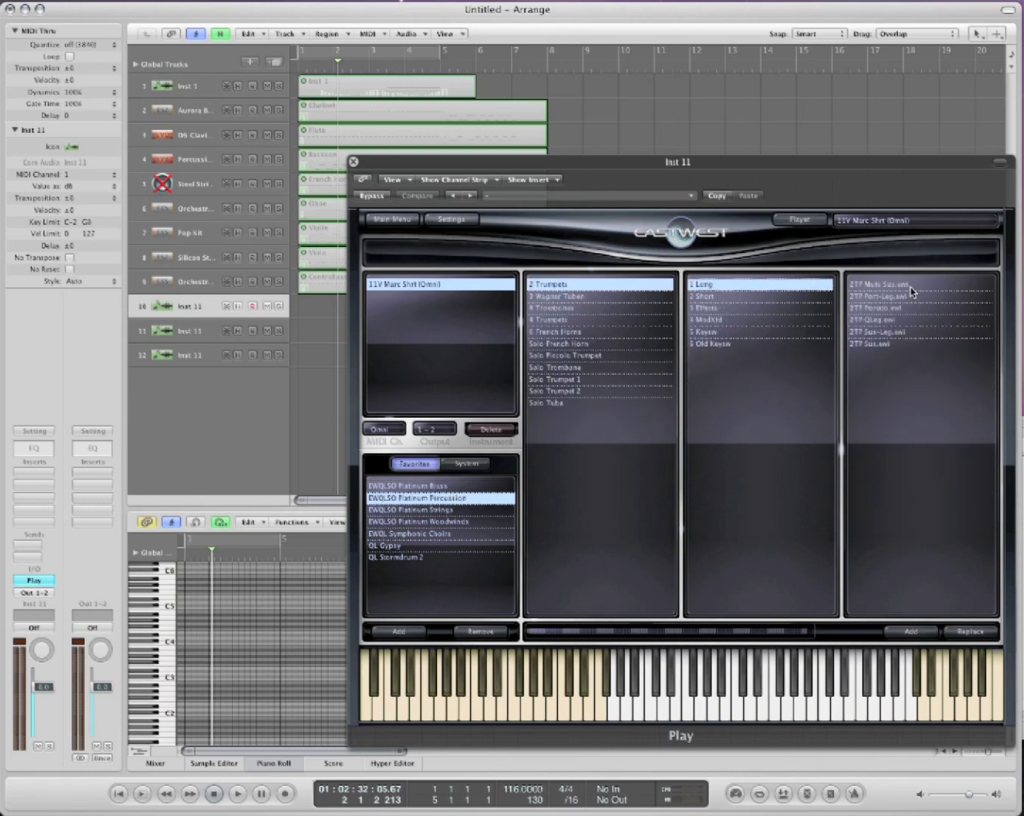
pyautogui.click(911, 287)
# Add the 2TP Mute Sus trumpets and the Platinum Perc > Drums 3 Snares patch as extra instruments.
pyautogui.doubleClick(896, 285)
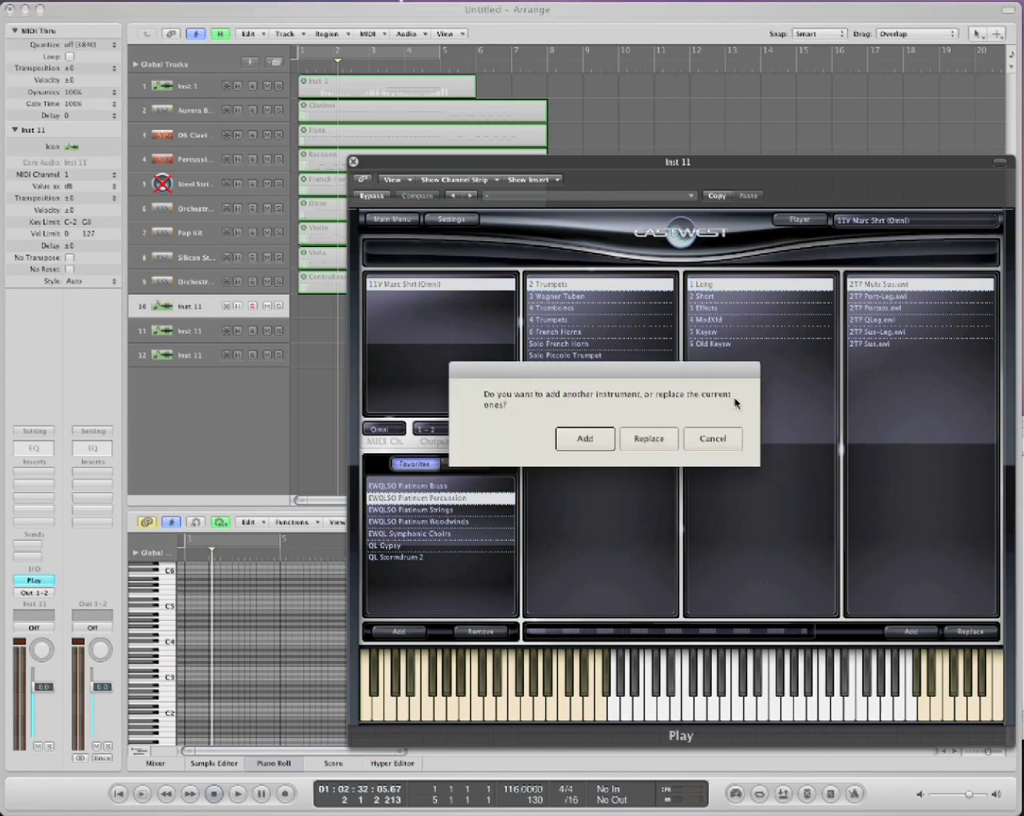
pyautogui.click(594, 445)
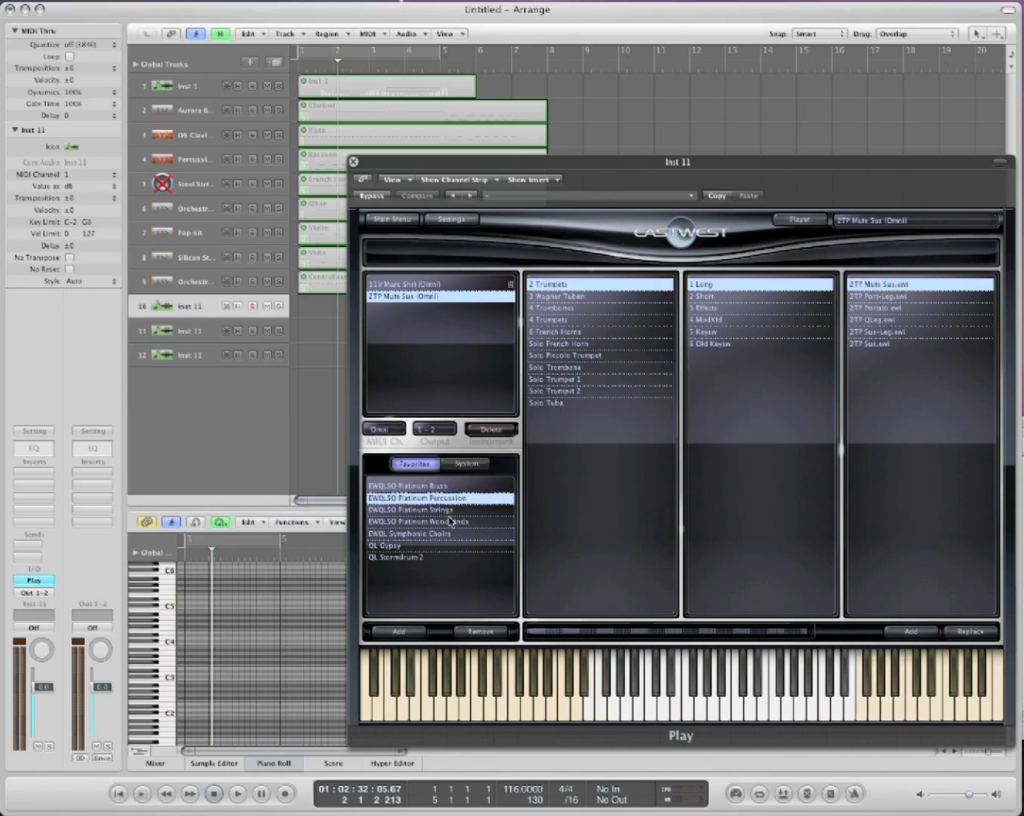
pyautogui.hscroll(-1, 575, 375)
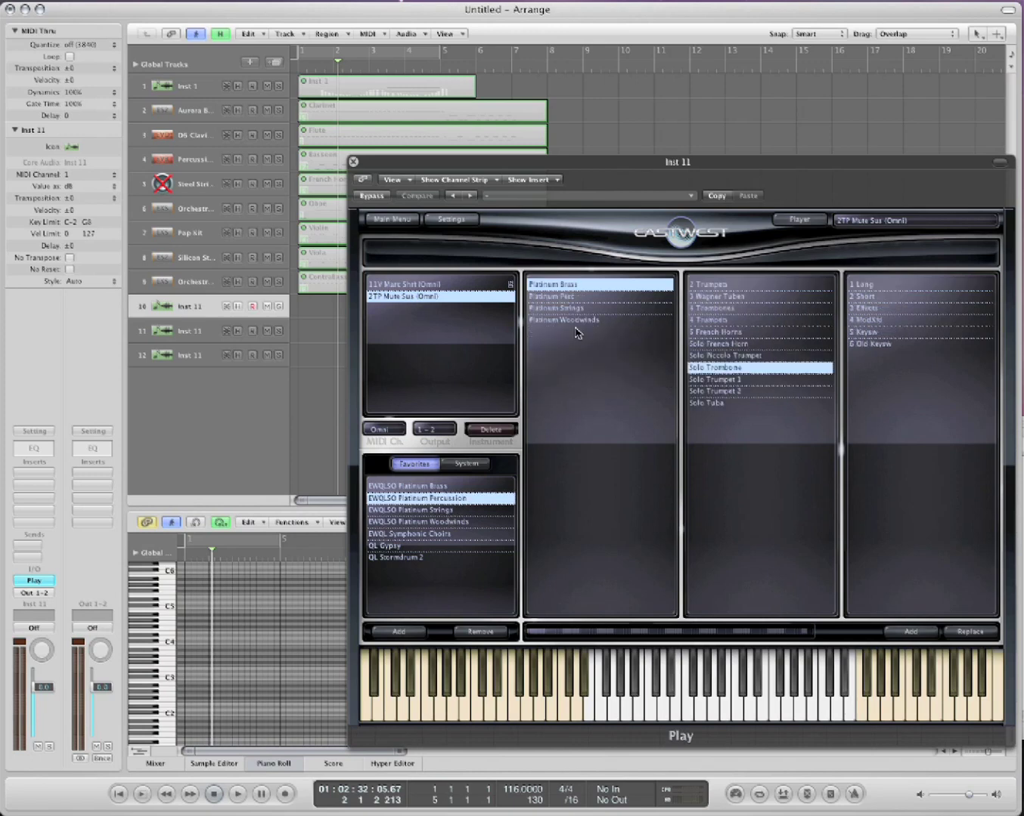
pyautogui.click(578, 309)
pyautogui.click(577, 297)
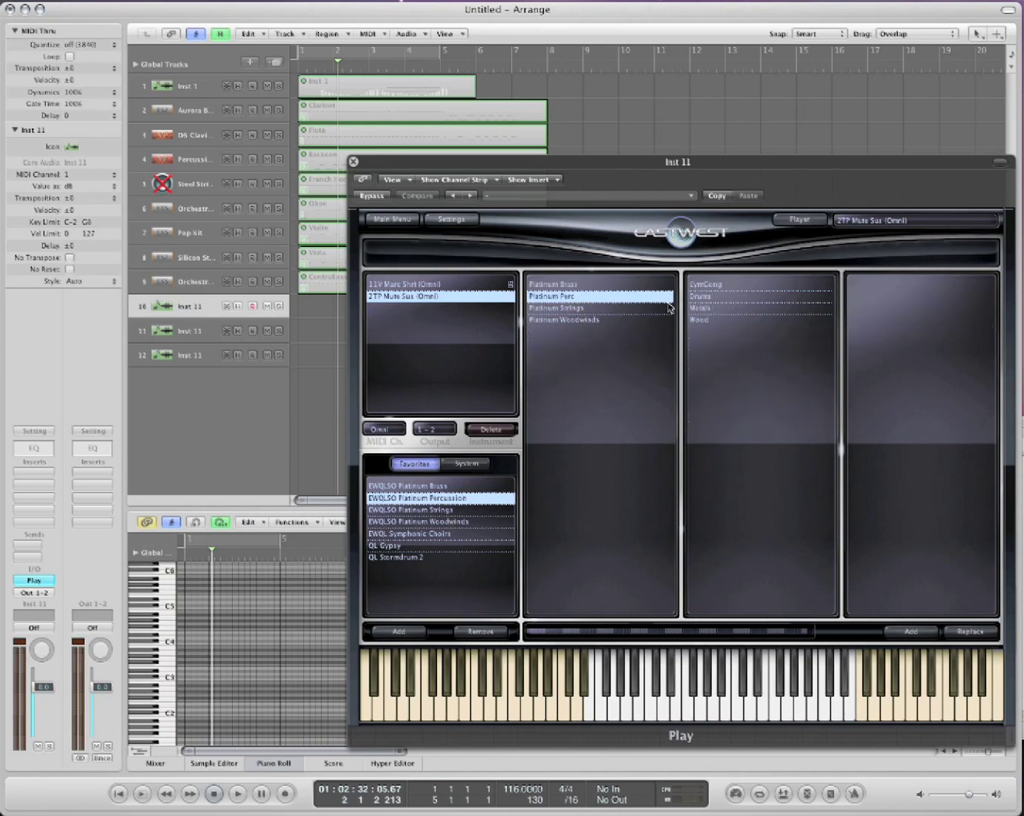
pyautogui.click(721, 298)
pyautogui.click(877, 284)
pyautogui.doubleClick(876, 297)
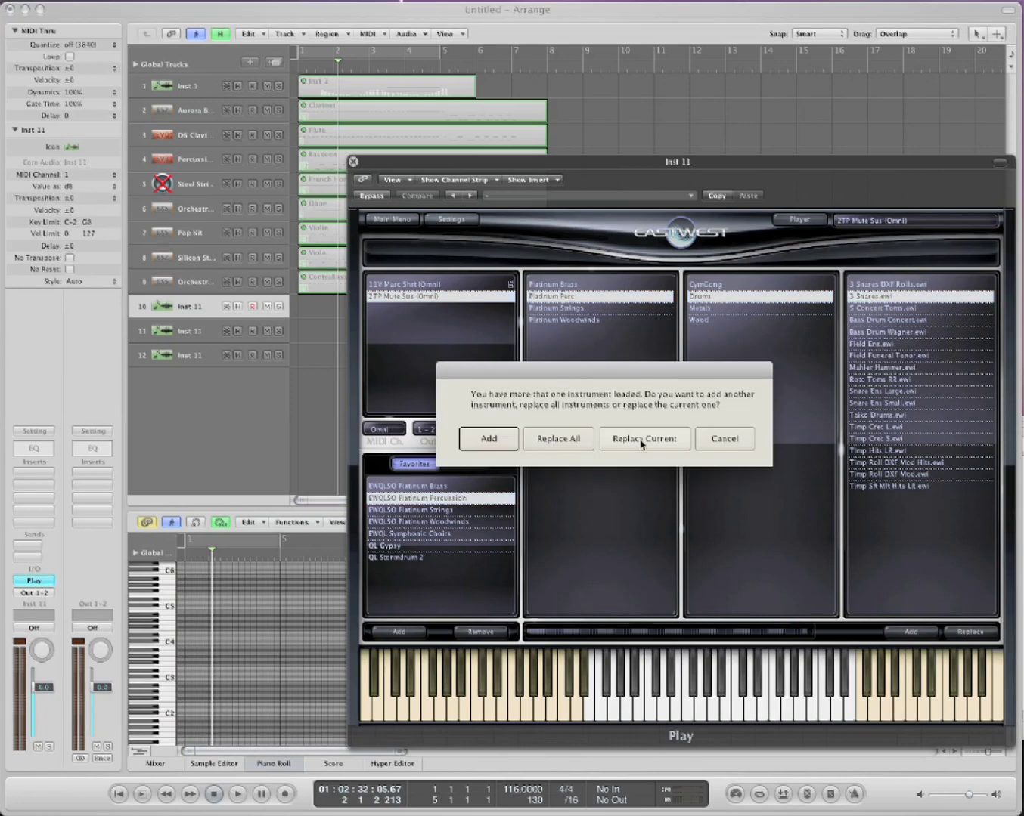
pyautogui.click(489, 438)
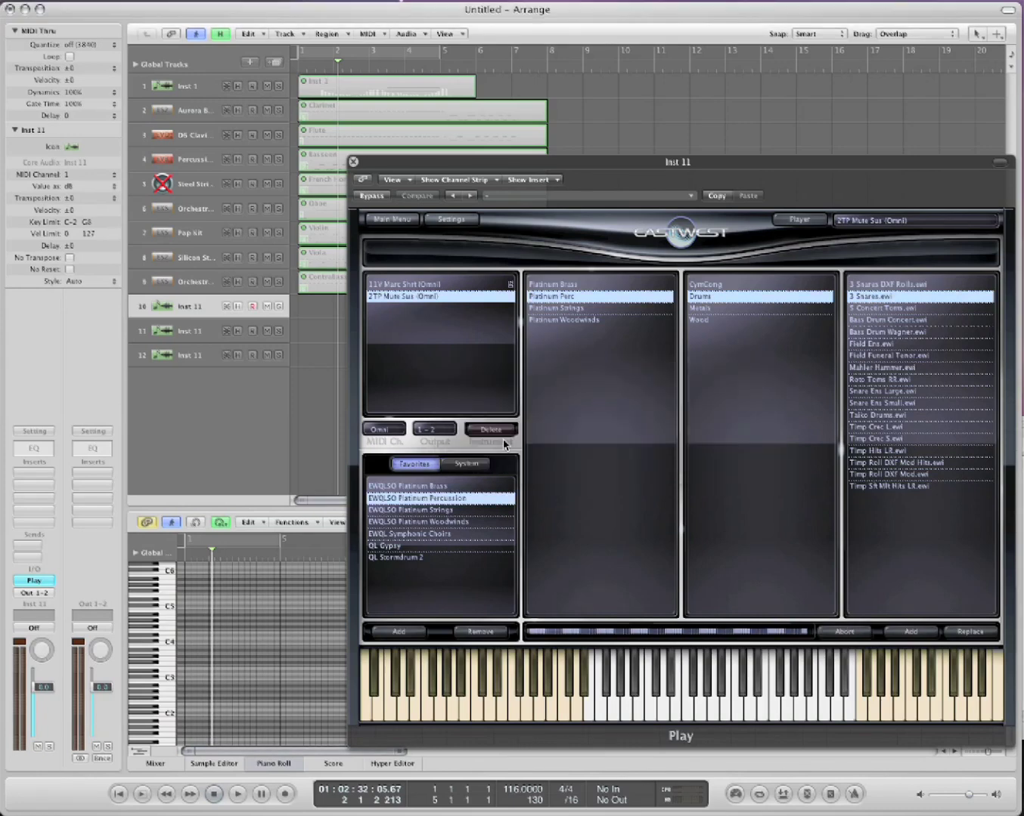
# Cycle through the three loaded instruments, ending on 2TP Mute Sus.
pyautogui.click(452, 296)
pyautogui.click(427, 285)
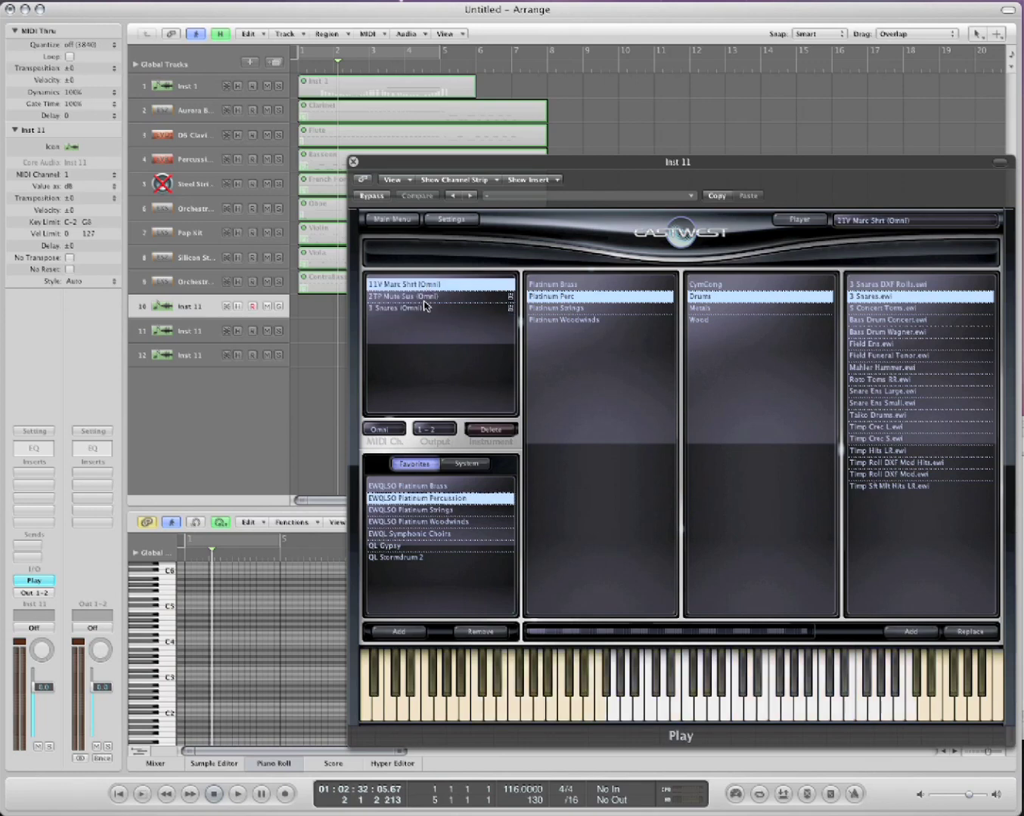
pyautogui.click(426, 308)
pyautogui.click(427, 297)
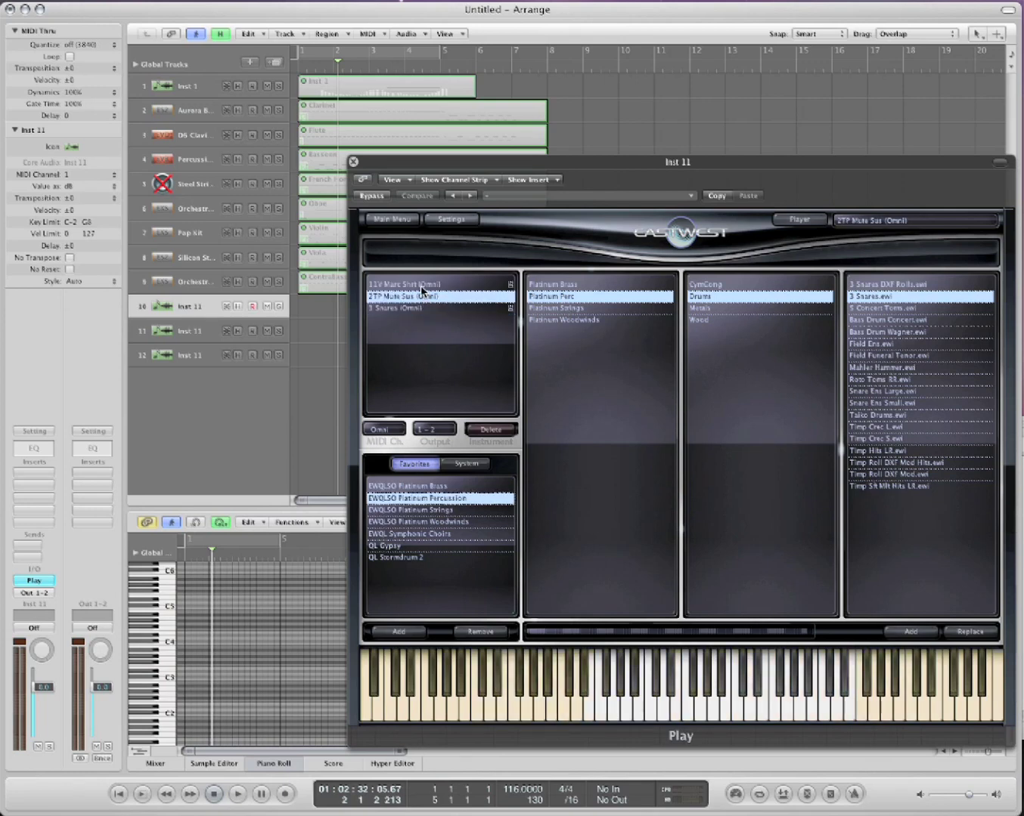
# Select 11V Marc Shrt and switch Play to its Player page.
pyautogui.click(421, 286)
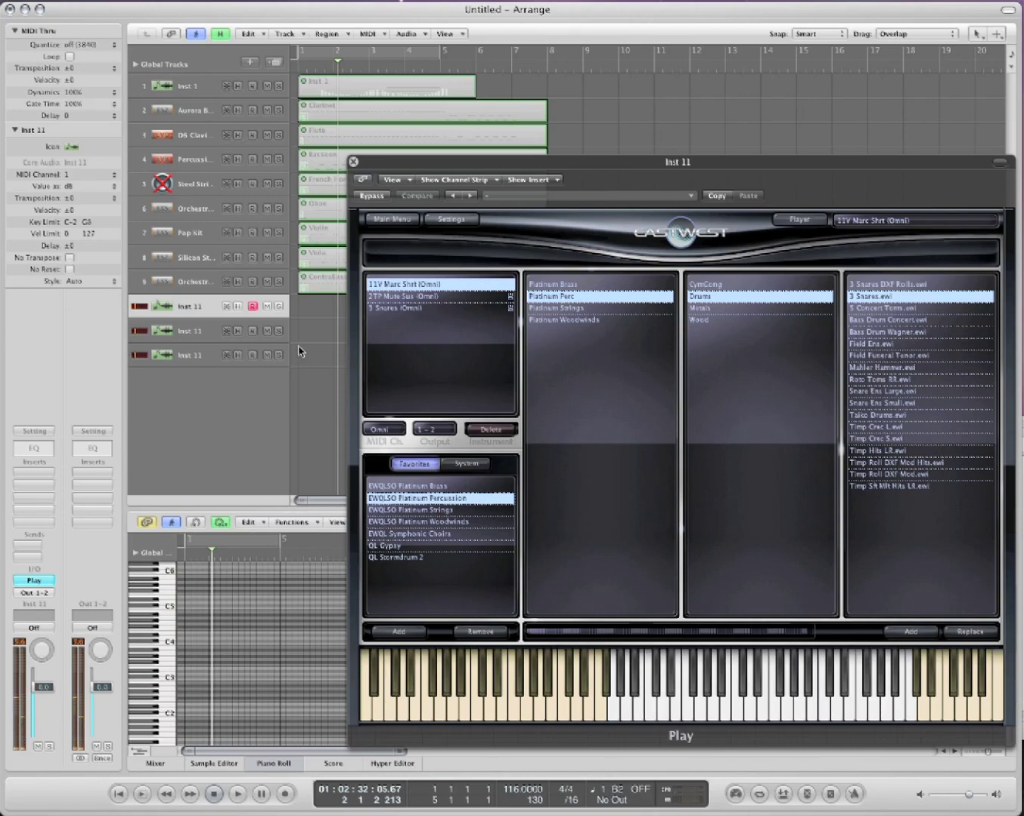
pyautogui.click(799, 219)
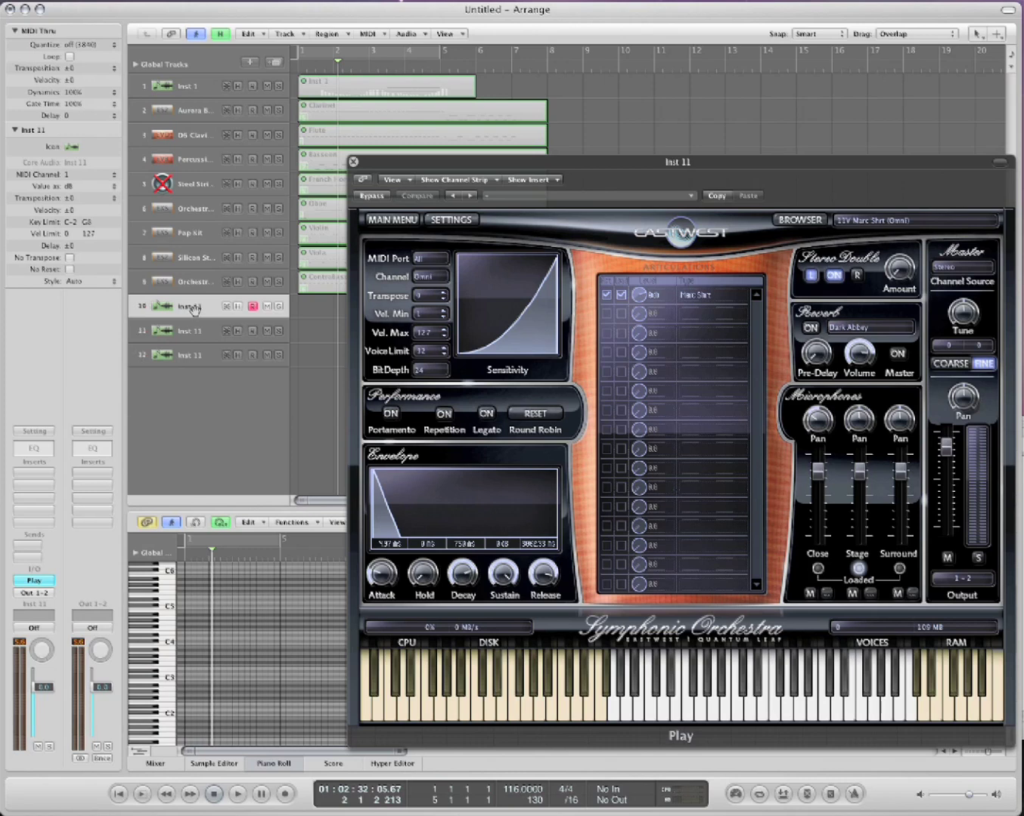
# Set 11V Marc Shrt to MIDI channel 1 and 2TP Mute Sus to channel 2.
pyautogui.click(875, 220)
pyautogui.click(874, 219)
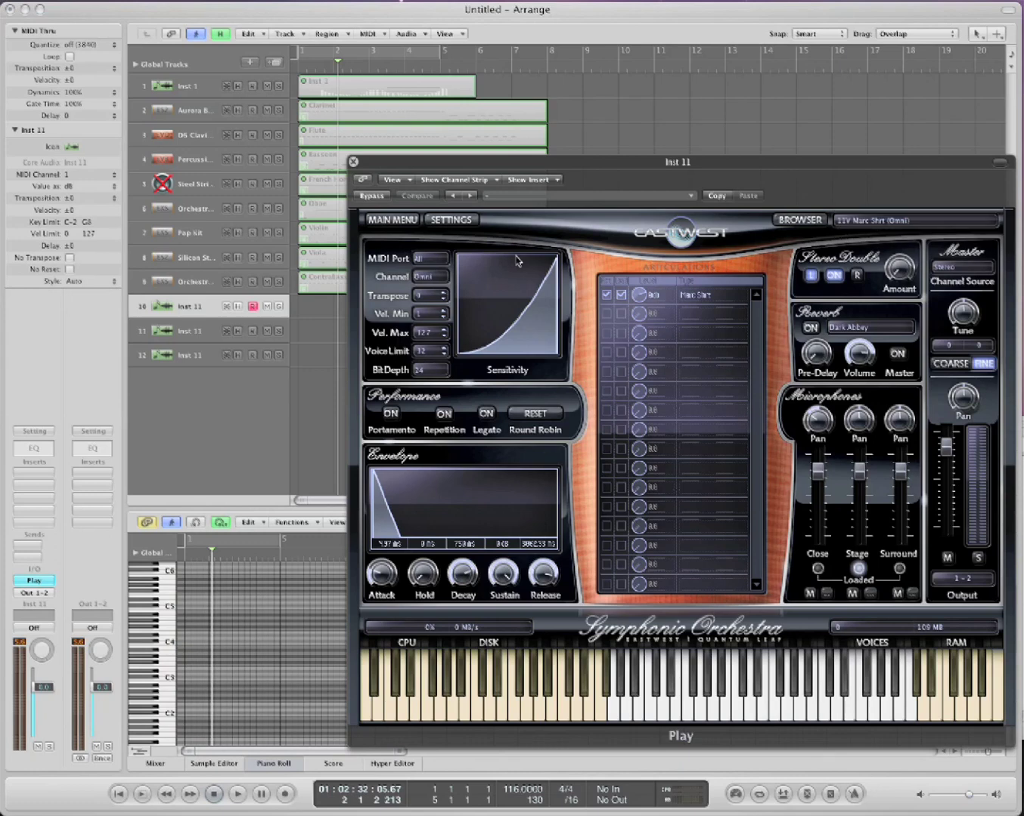
pyautogui.click(435, 278)
pyautogui.click(437, 287)
pyautogui.click(911, 220)
pyautogui.click(911, 232)
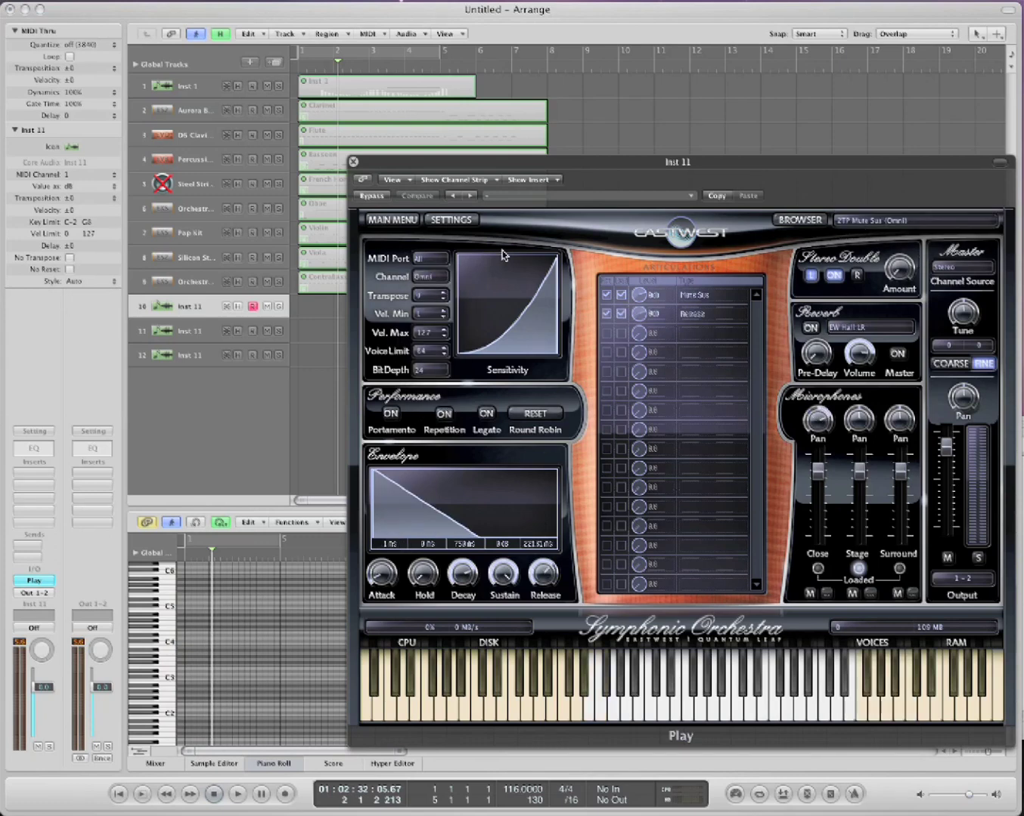
pyautogui.click(409, 277)
pyautogui.click(424, 297)
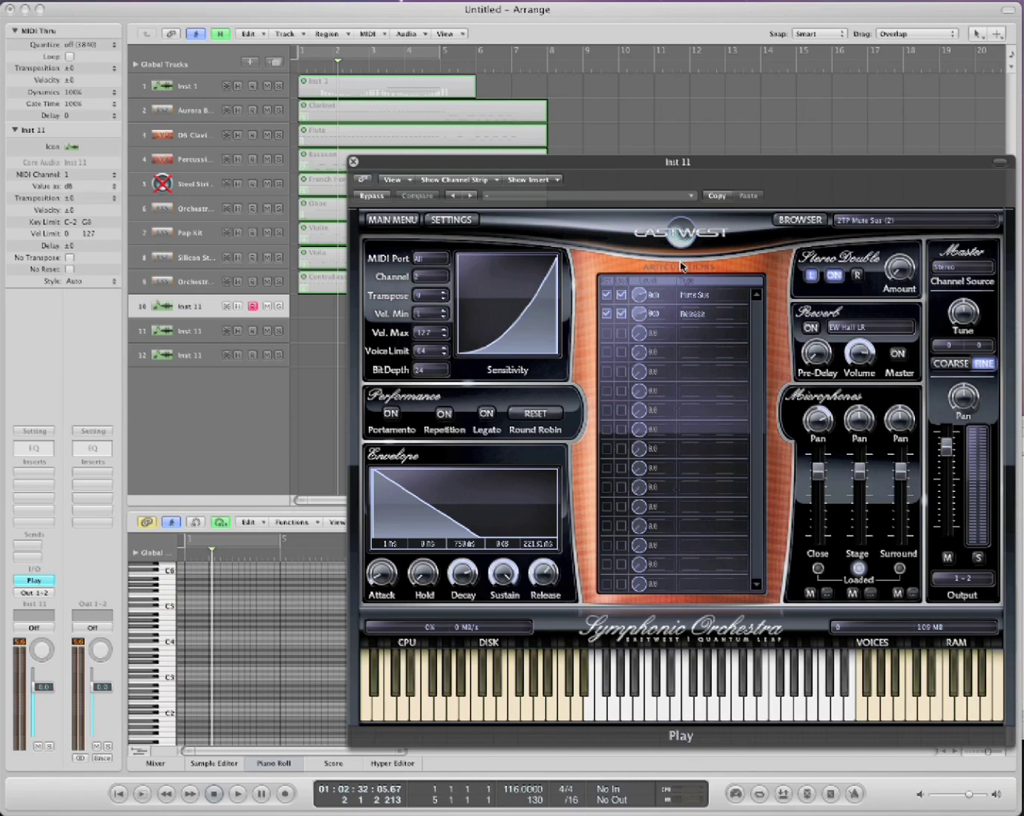
# Set 3 Snares to MIDI channel 3, review the instrument list, and return to Play's browser.
pyautogui.click(870, 220)
pyautogui.click(870, 230)
pyautogui.click(451, 278)
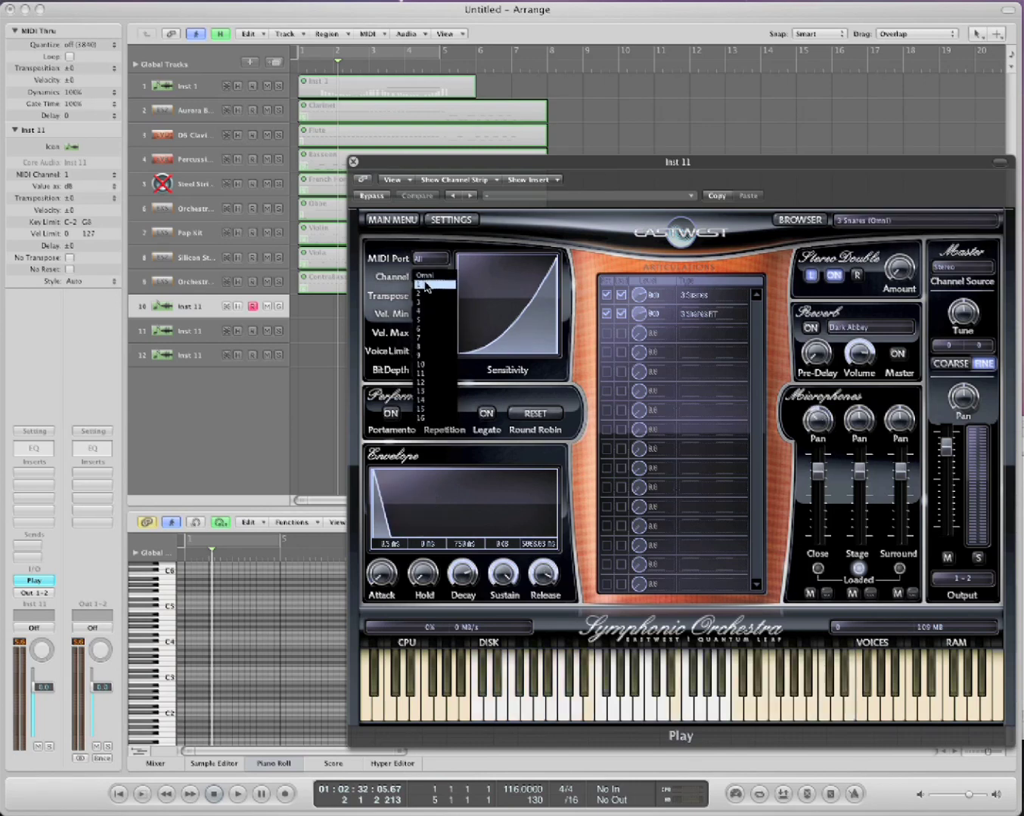
pyautogui.click(425, 303)
pyautogui.click(430, 277)
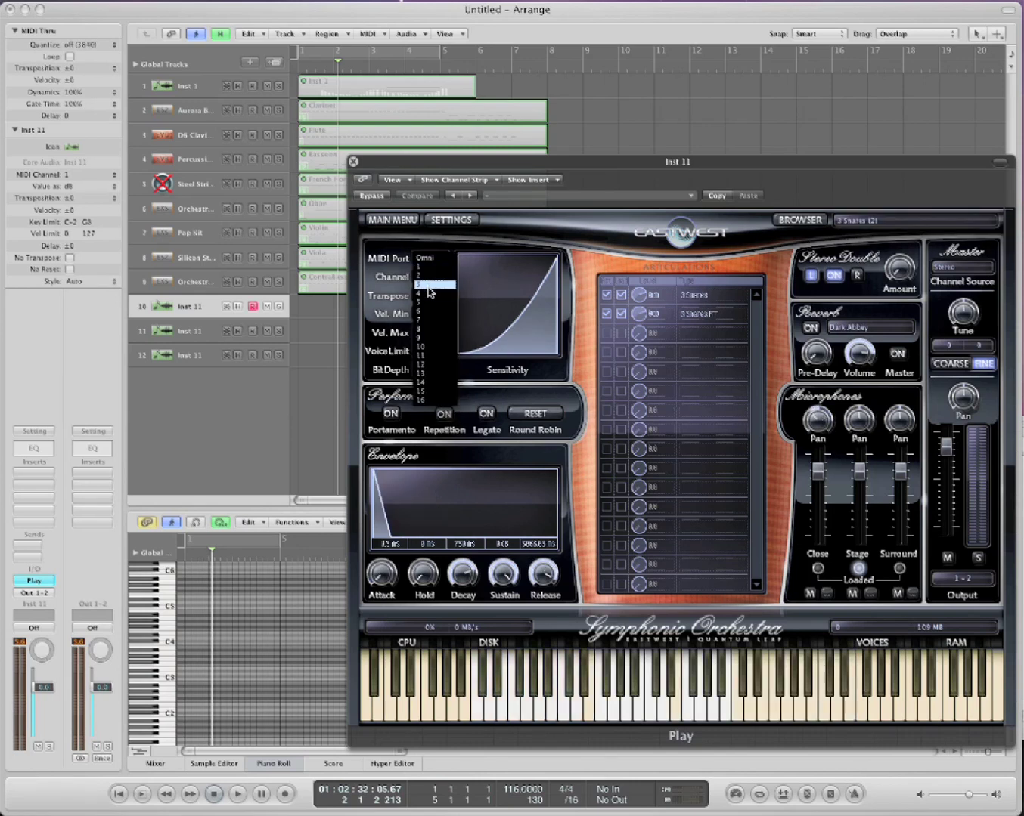
pyautogui.click(427, 284)
pyautogui.click(881, 224)
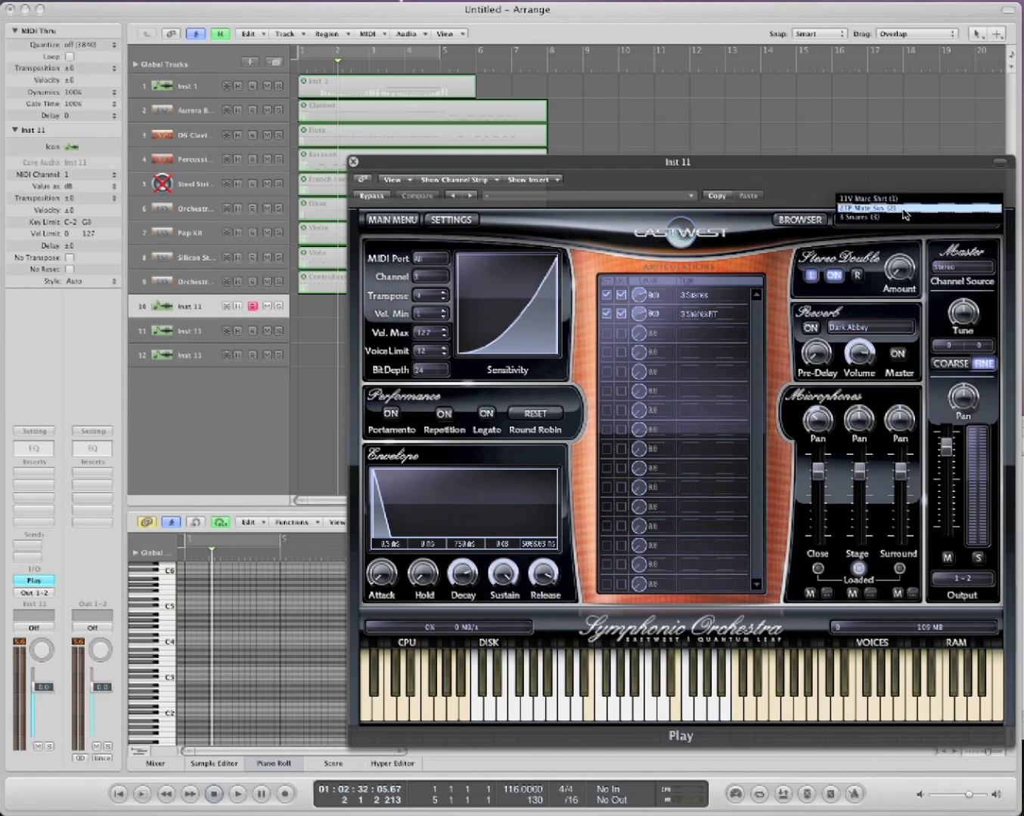
pyautogui.click(861, 219)
pyautogui.click(783, 221)
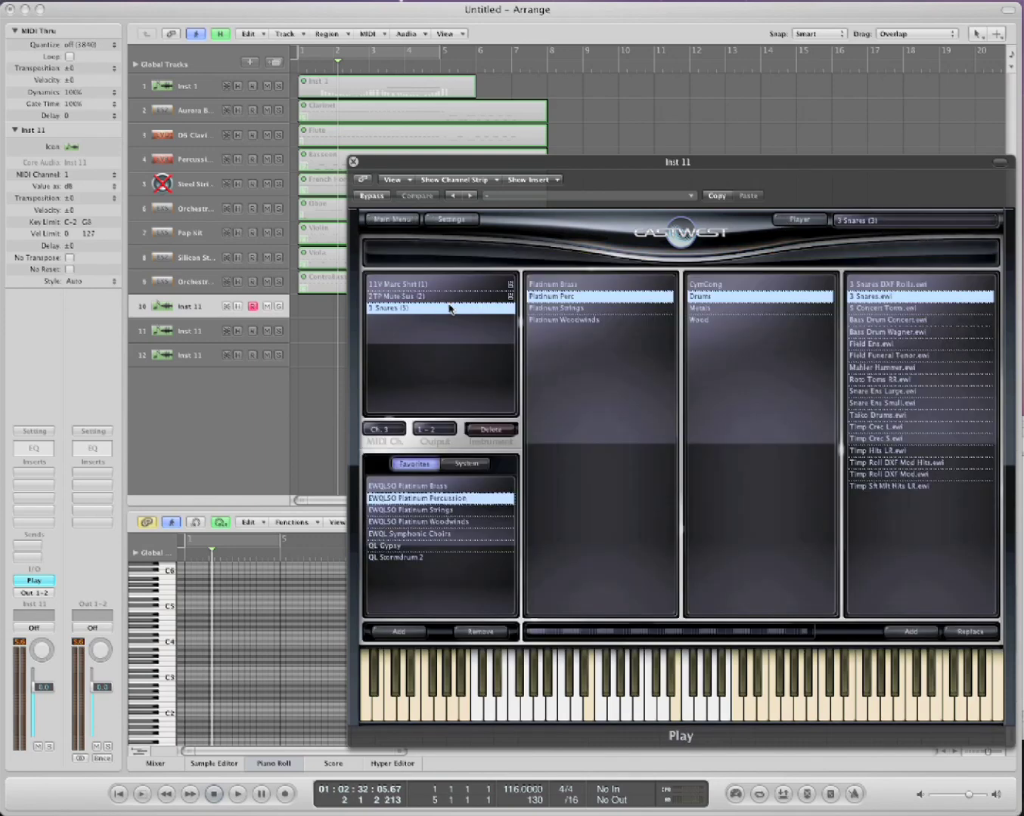
# Check the Inspector MIDI channel on tracks 11 and 12, move the Play window aside and close it.
pyautogui.click(306, 325)
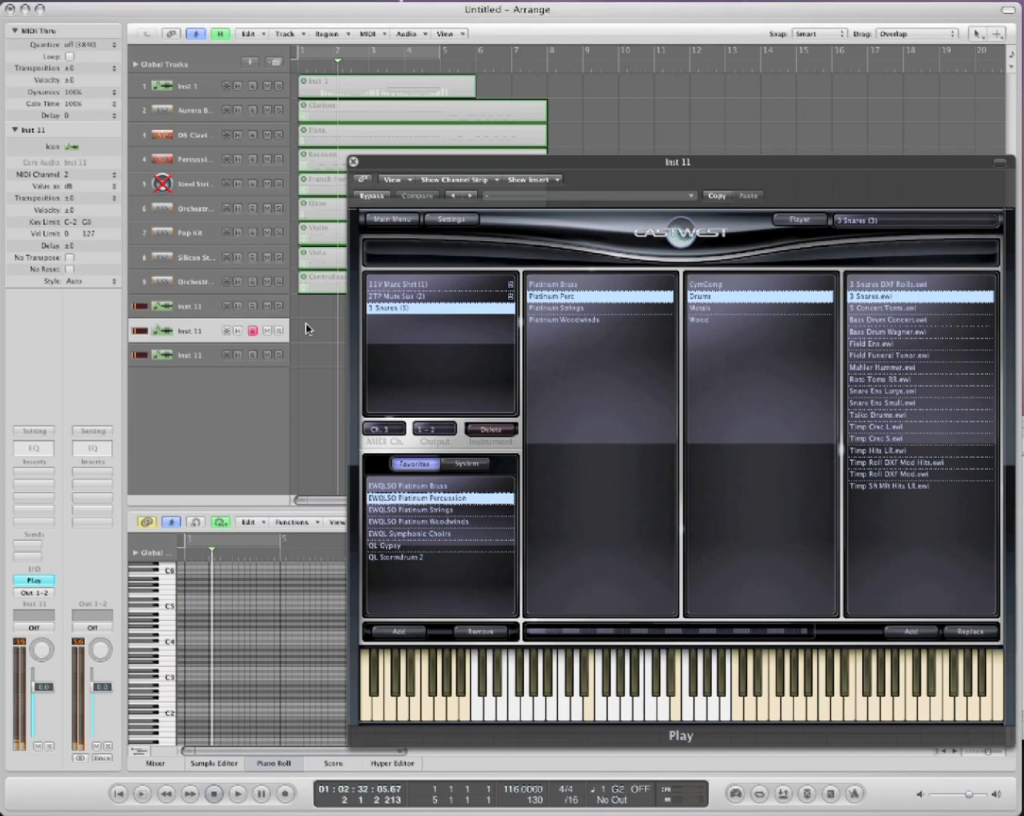
pyautogui.press('Down')
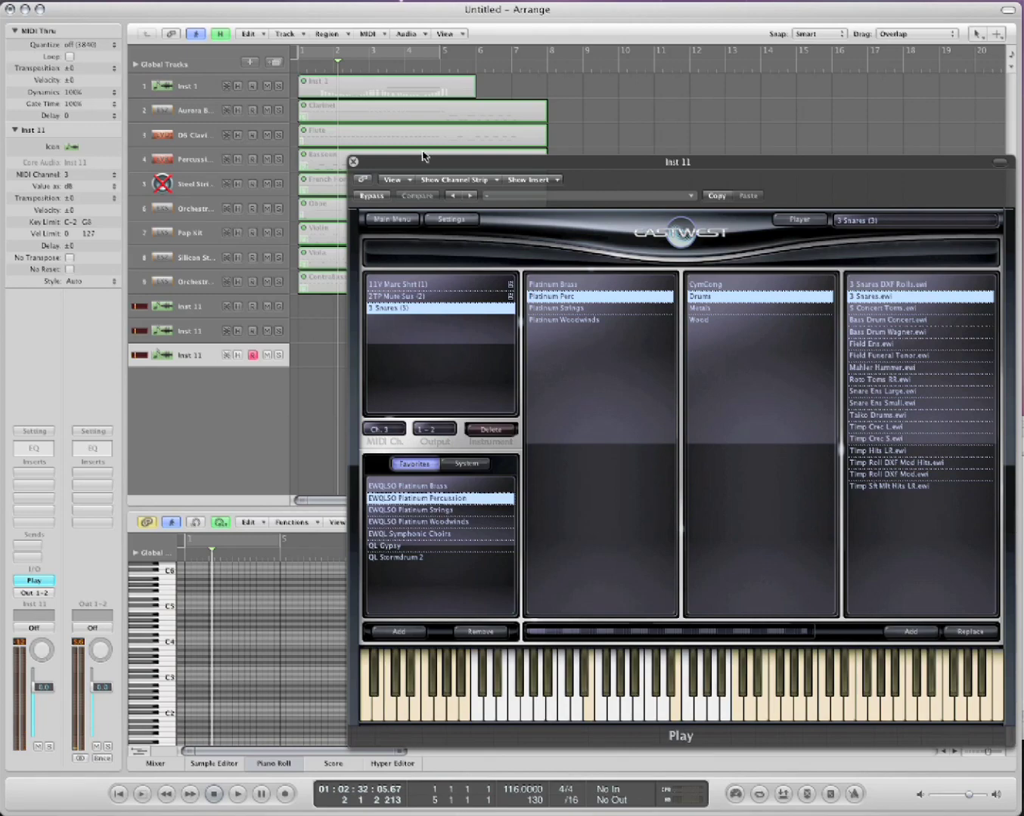
pyautogui.moveTo(427, 166); pyautogui.dragTo(564, 216)
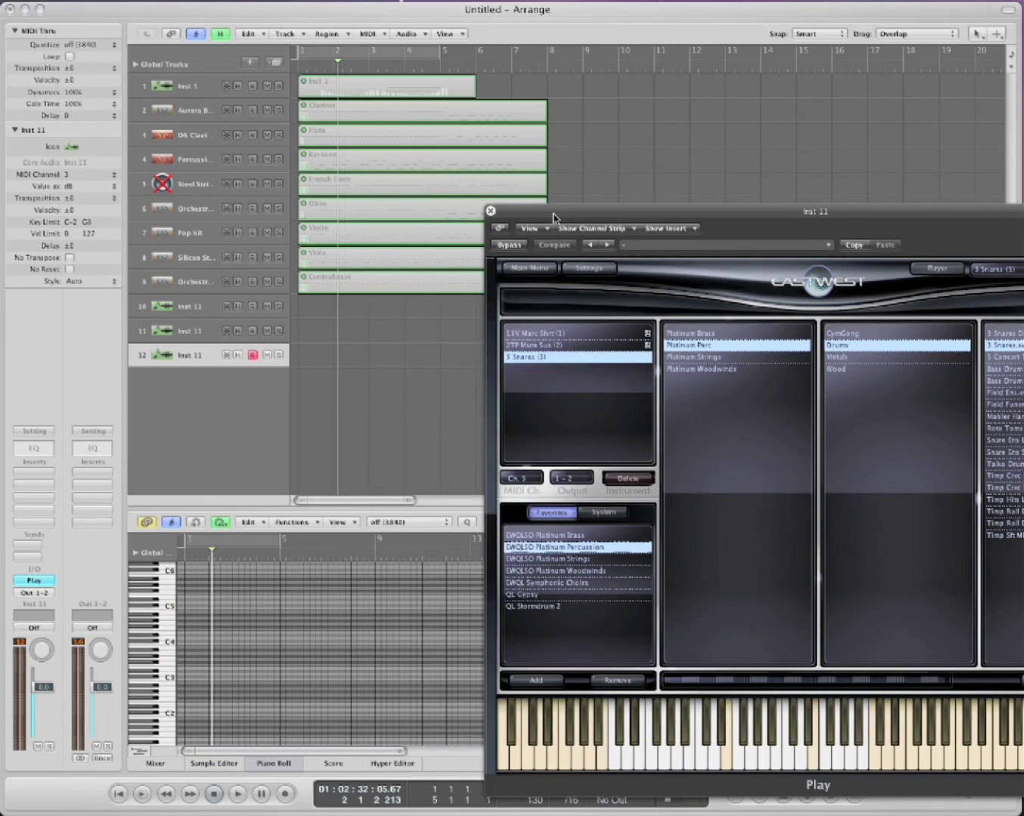
pyautogui.press('super+w')
# Record a short MIDI part on track 10 from the project start.
pyautogui.press('Return')
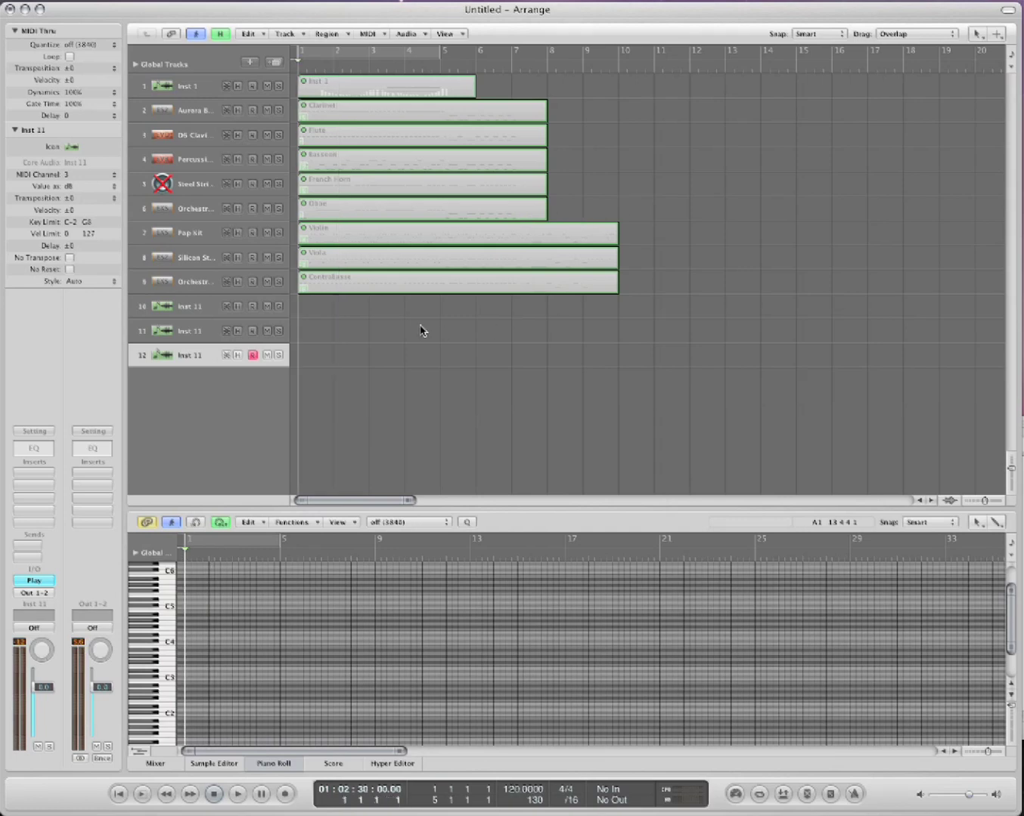
pyautogui.press('Up')
pyautogui.press('Up')
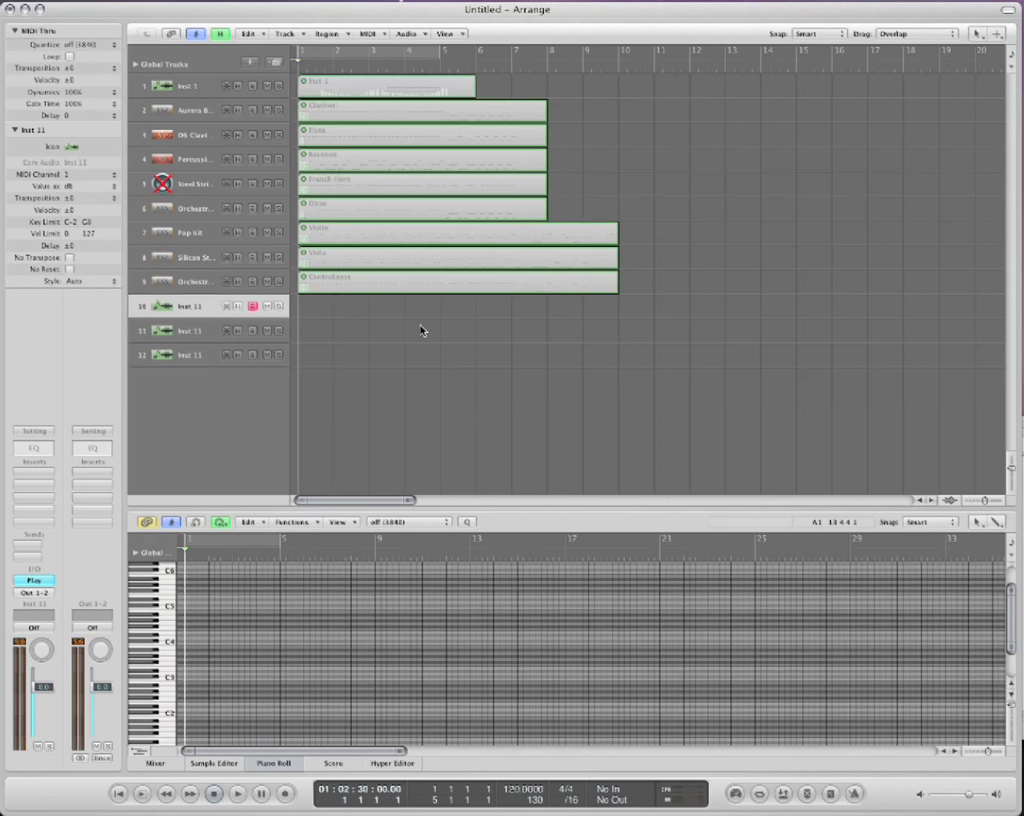
pyautogui.press('r')
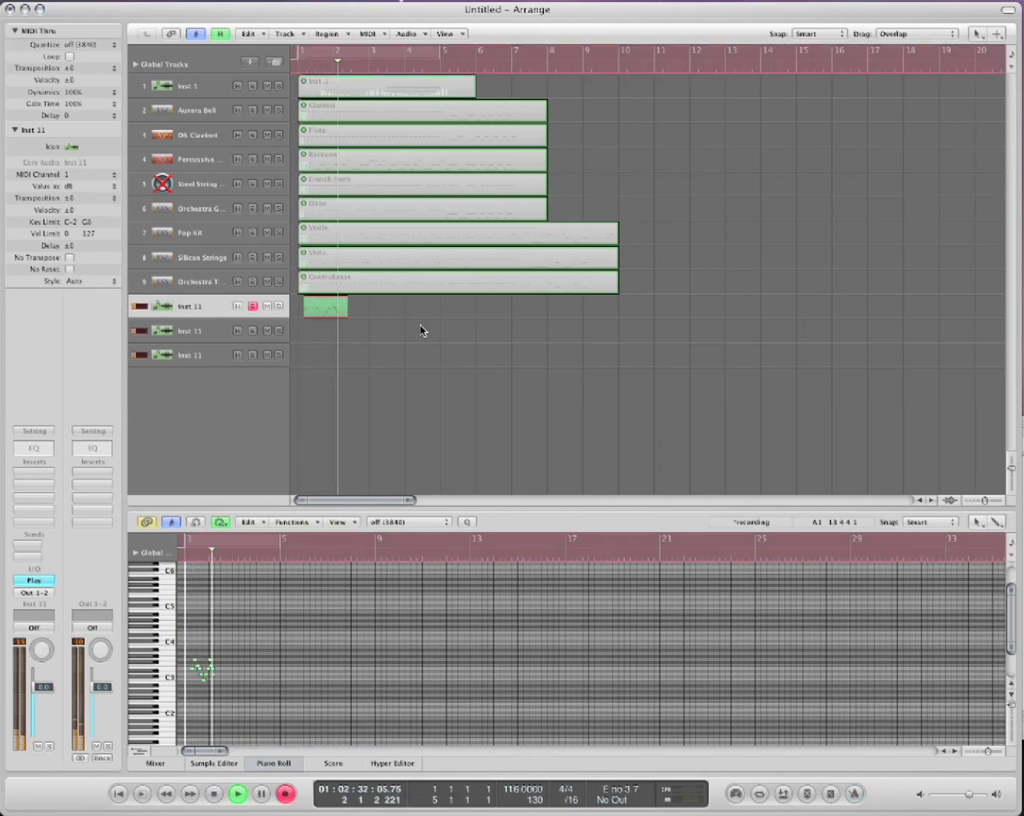
pyautogui.press('space')
# Record two takes of a MIDI part on track 11 from the start.
pyautogui.press('Down')
pyautogui.press('Return')
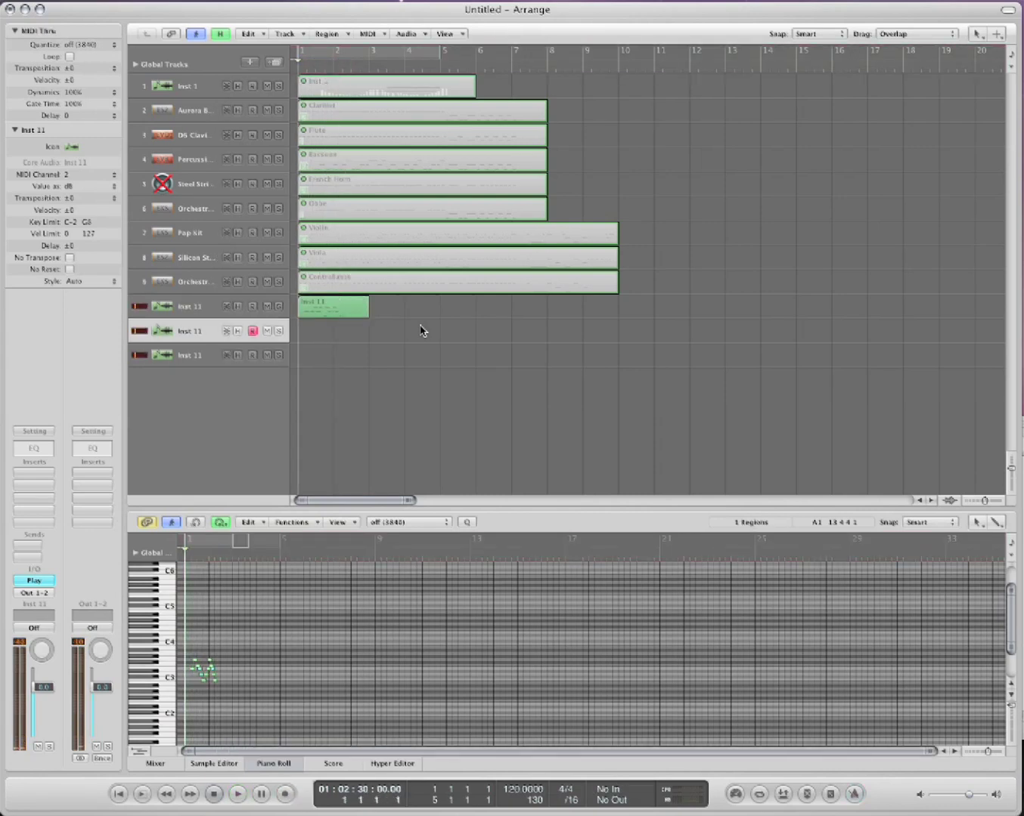
pyautogui.press('r')
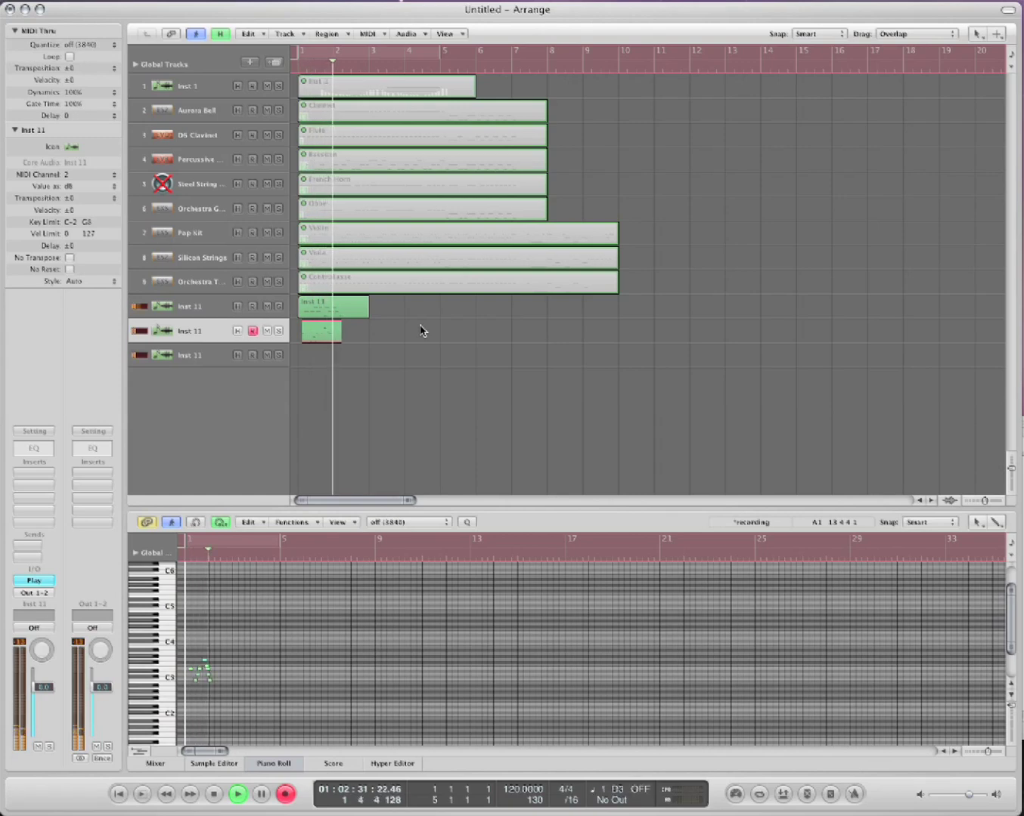
pyautogui.press('space')
pyautogui.press('r')
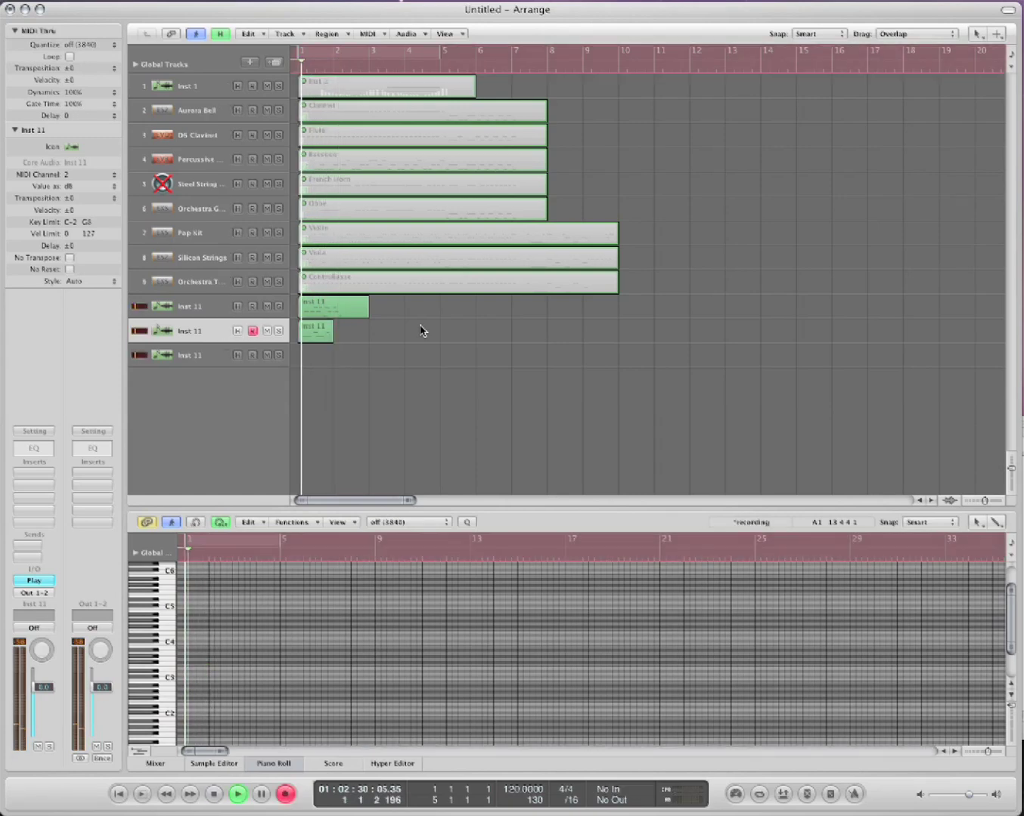
pyautogui.press('space')
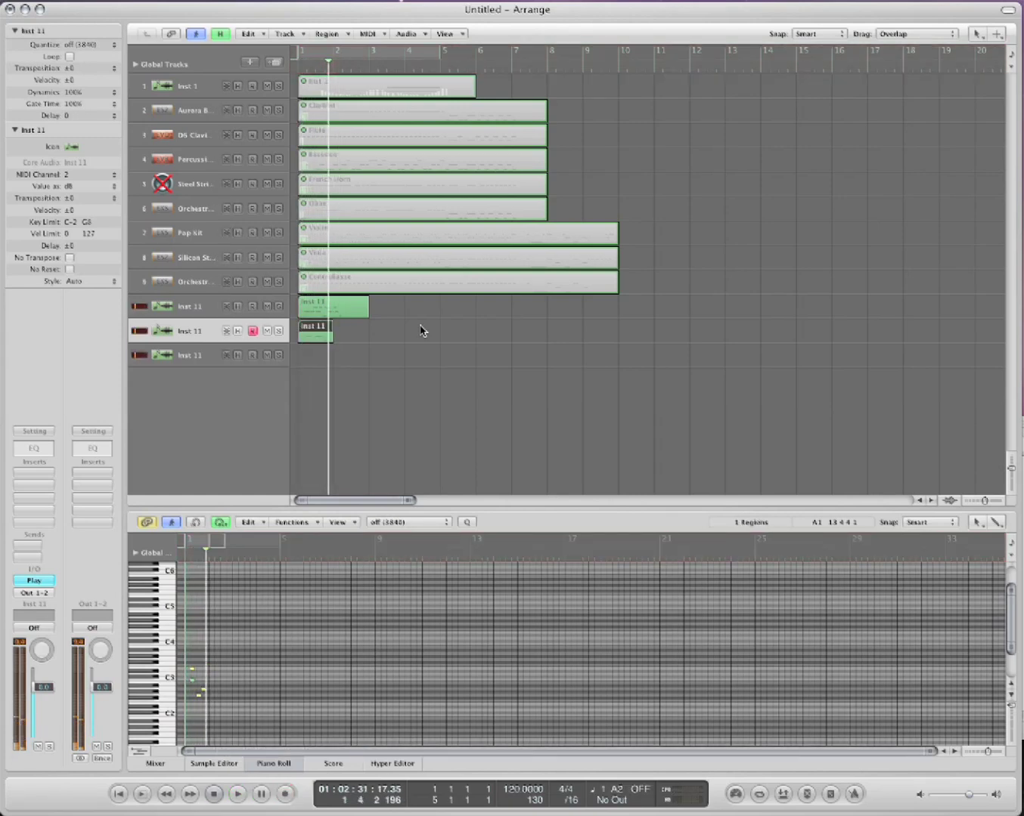
pyautogui.click(421, 330)
# Record a MIDI part on track 12, then reselect track 10 and show automation lanes.
pyautogui.press('Down')
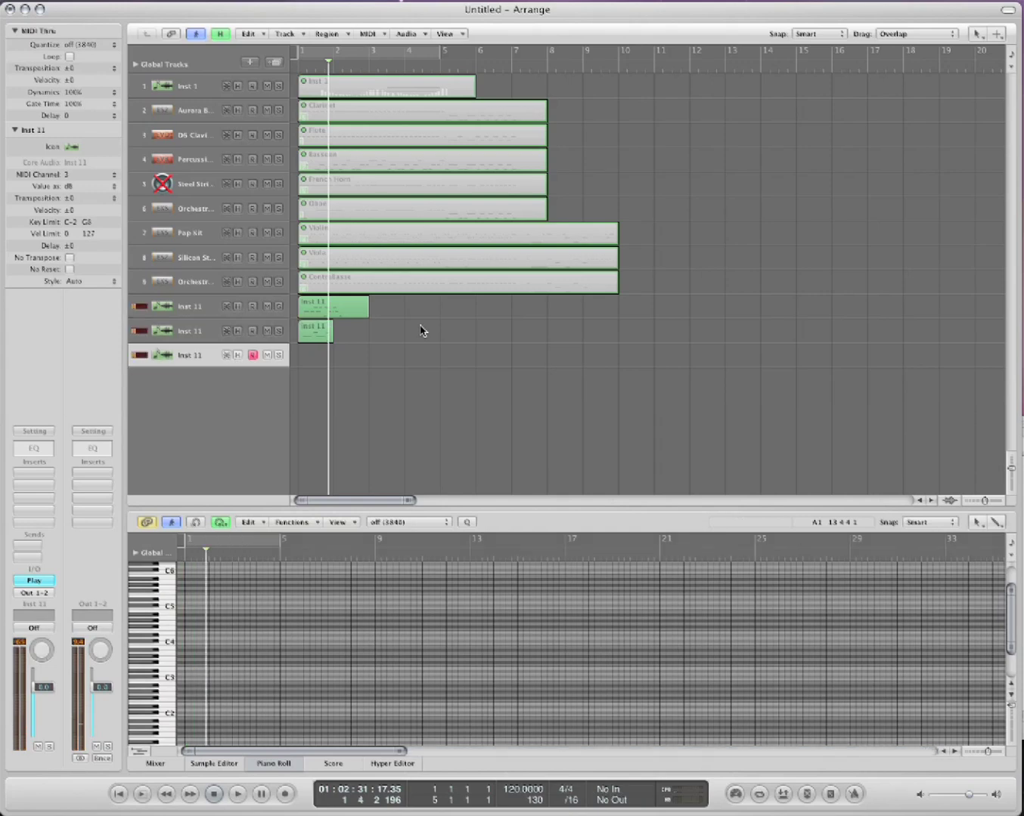
pyautogui.press('Return')
pyautogui.press('r')
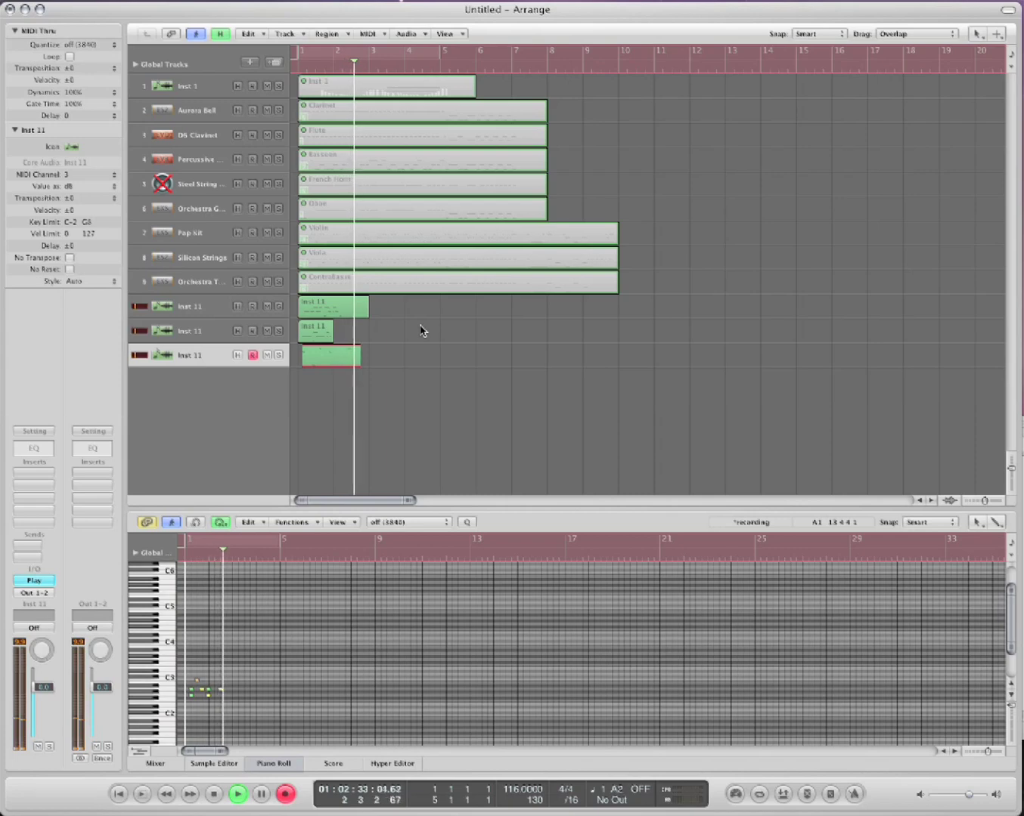
pyautogui.press('space')
pyautogui.click(189, 305)
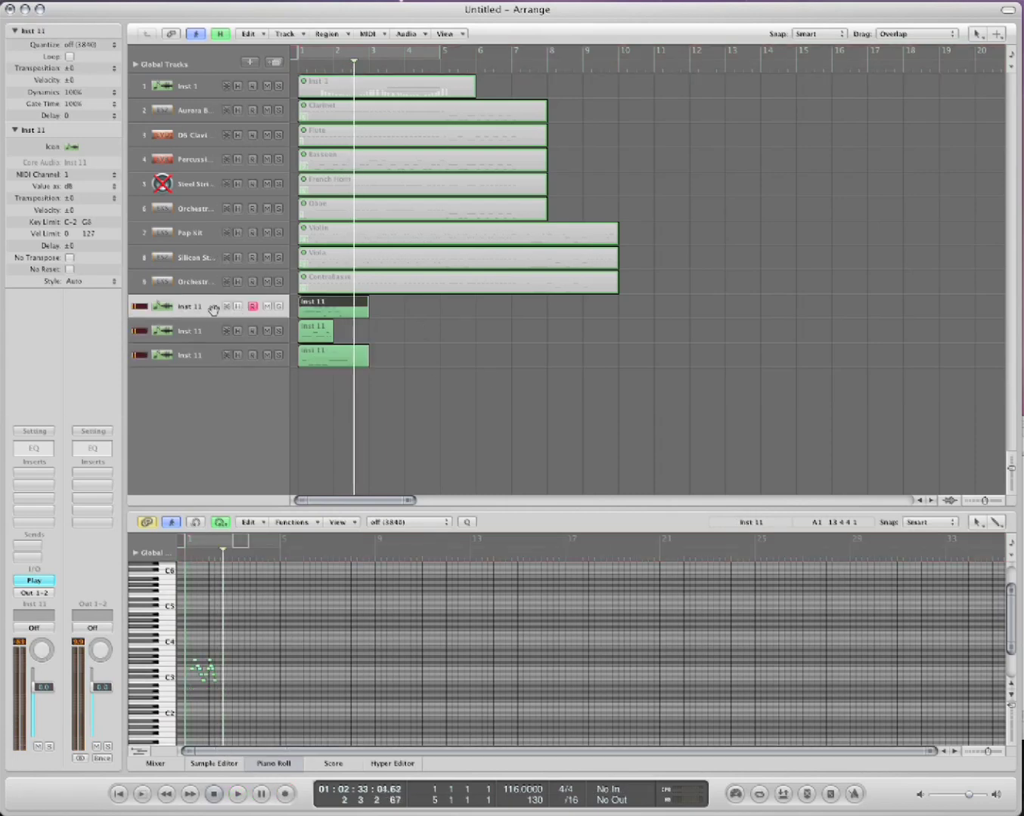
pyautogui.hotkey('ctrl', 'Down')
pyautogui.hotkey('ctrl', 'Down')
# Draw track 10 volume automation points at -17.4, +1.0, -22.9 and +1.4 dB.
pyautogui.click(318, 322)
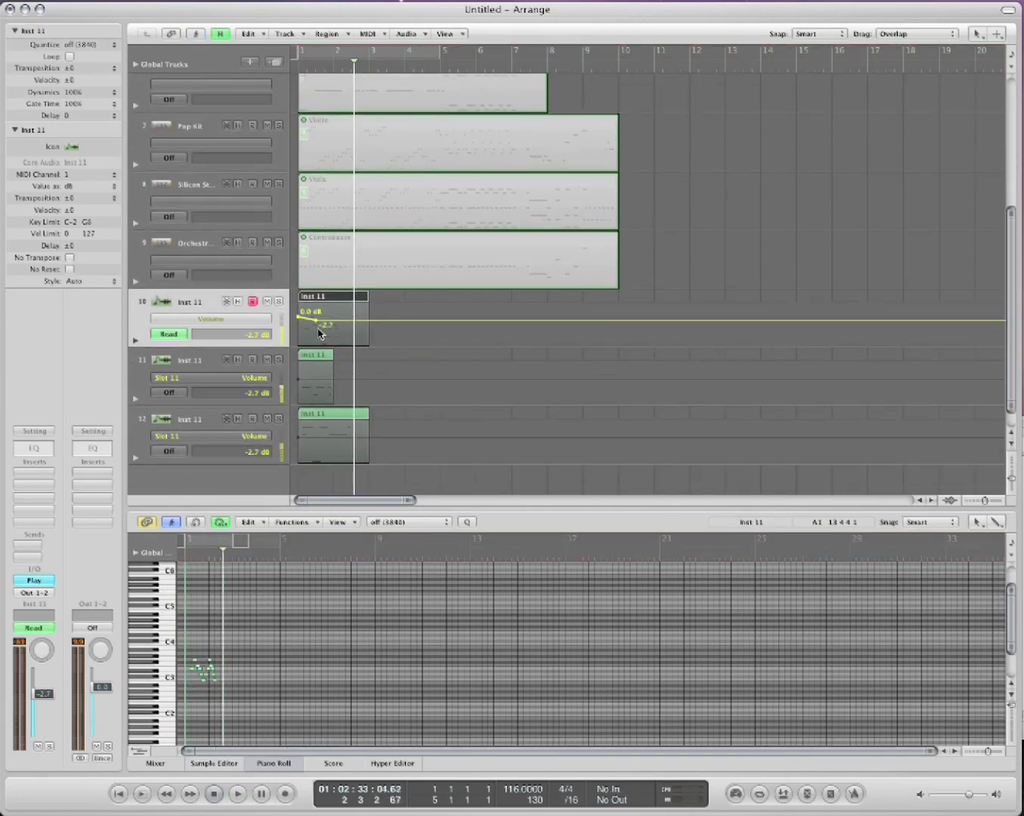
pyautogui.click(323, 335)
pyautogui.click(349, 312)
pyautogui.click(390, 339)
pyautogui.click(409, 312)
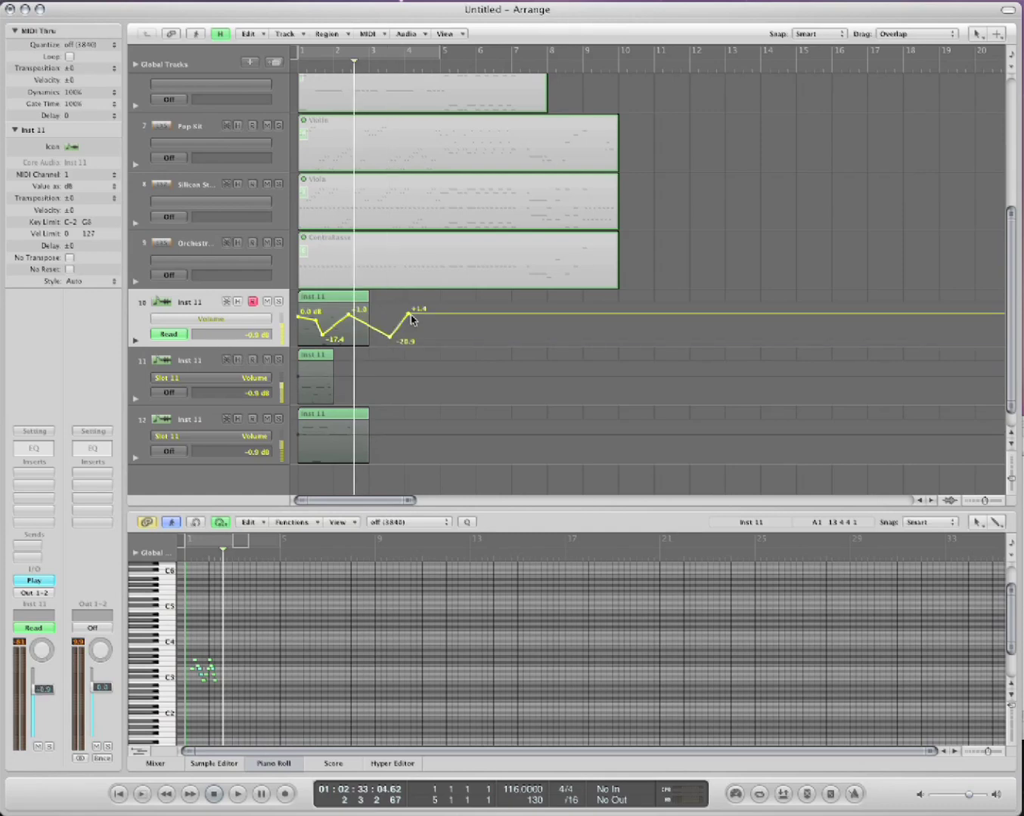
# Play the automation back from the start, then erase the points and hide automation.
pyautogui.press('Return')
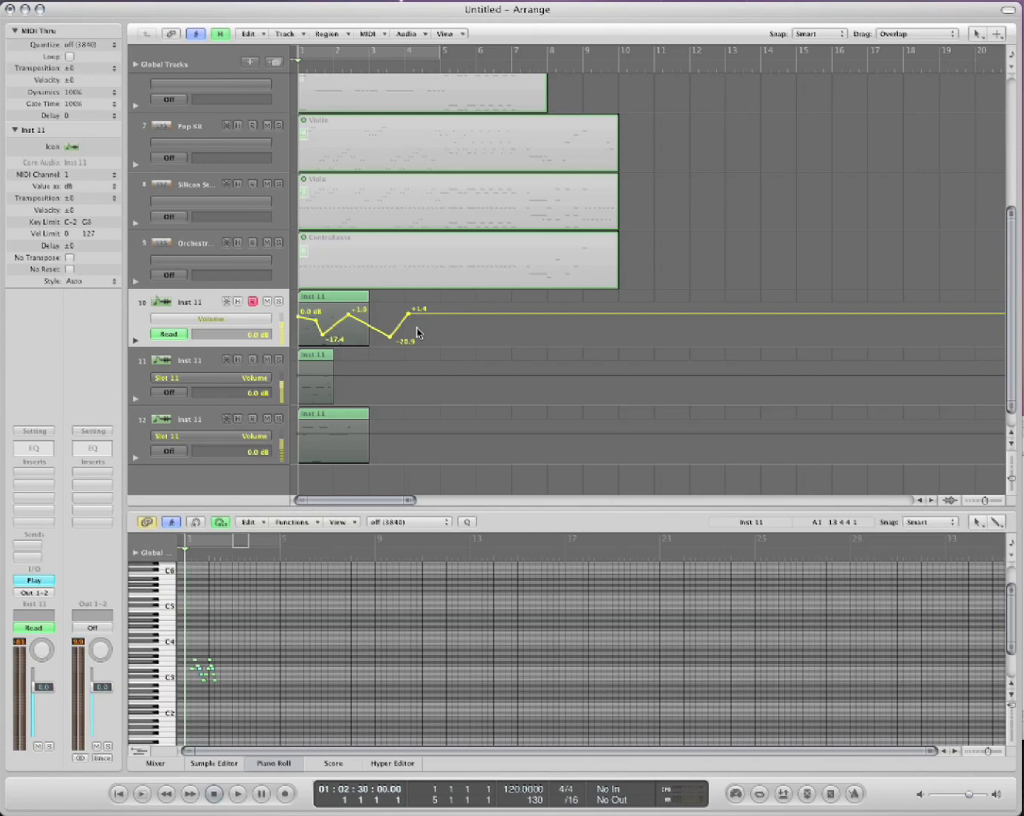
pyautogui.scroll(-2, 414, 387)
pyautogui.press('space')
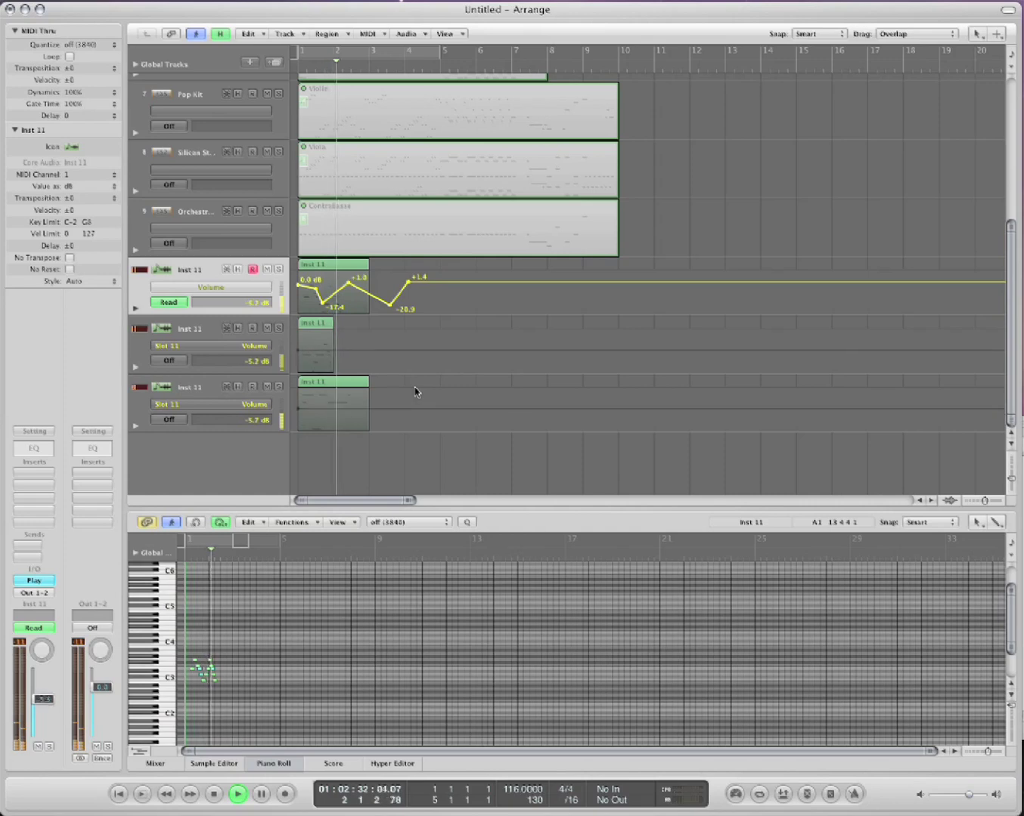
pyautogui.press('space')
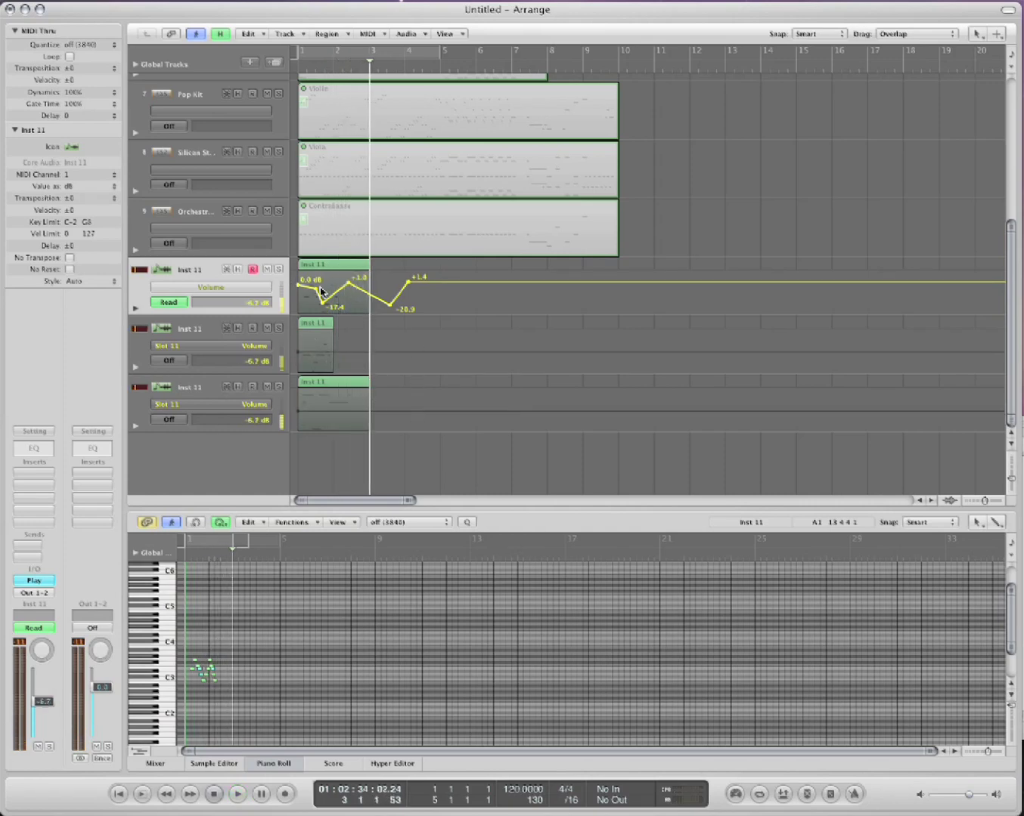
pyautogui.moveTo(323, 303); pyautogui.dragTo(430, 286)
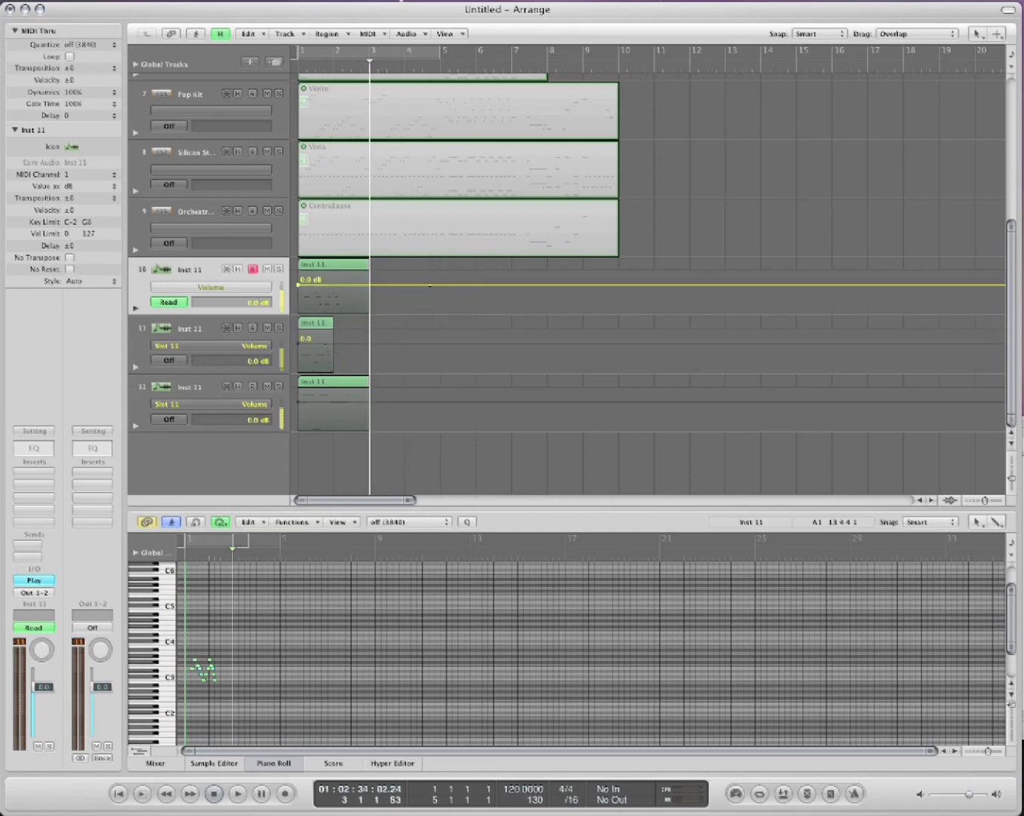
pyautogui.press('a')
pyautogui.click(348, 315)
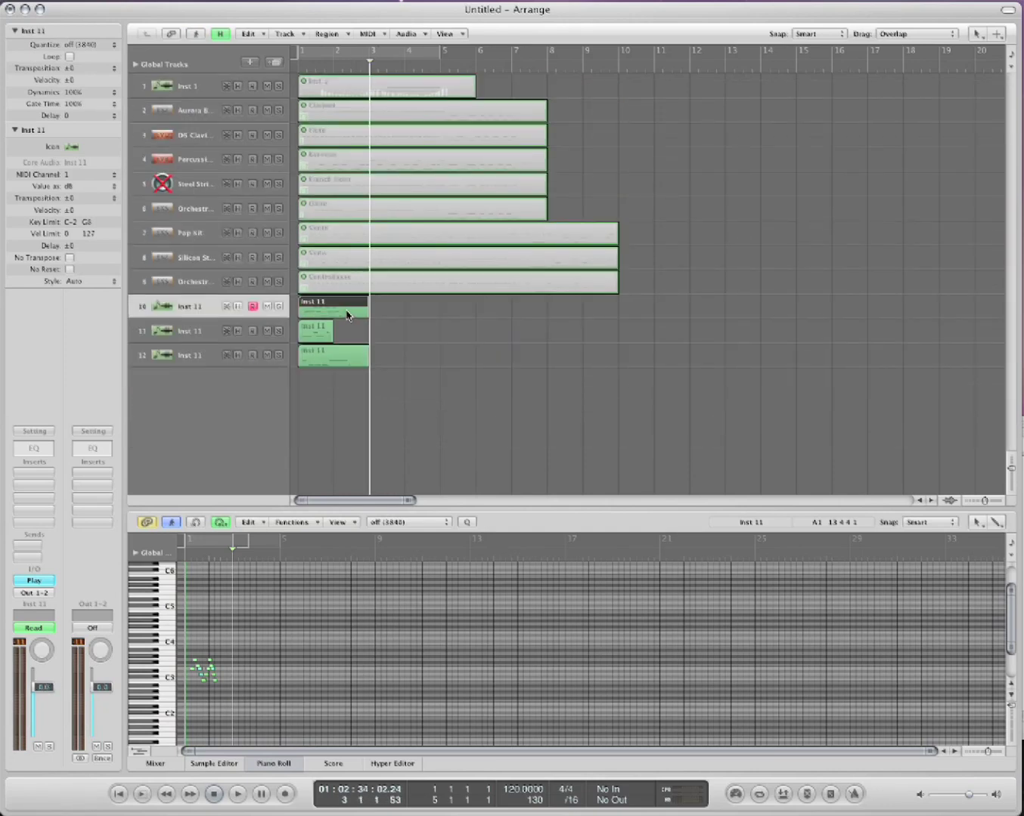
# Zoom the Piano Roll in and set track 10's controller lane to Expression.
pyautogui.press('super+Right')
pyautogui.press('super+Right')
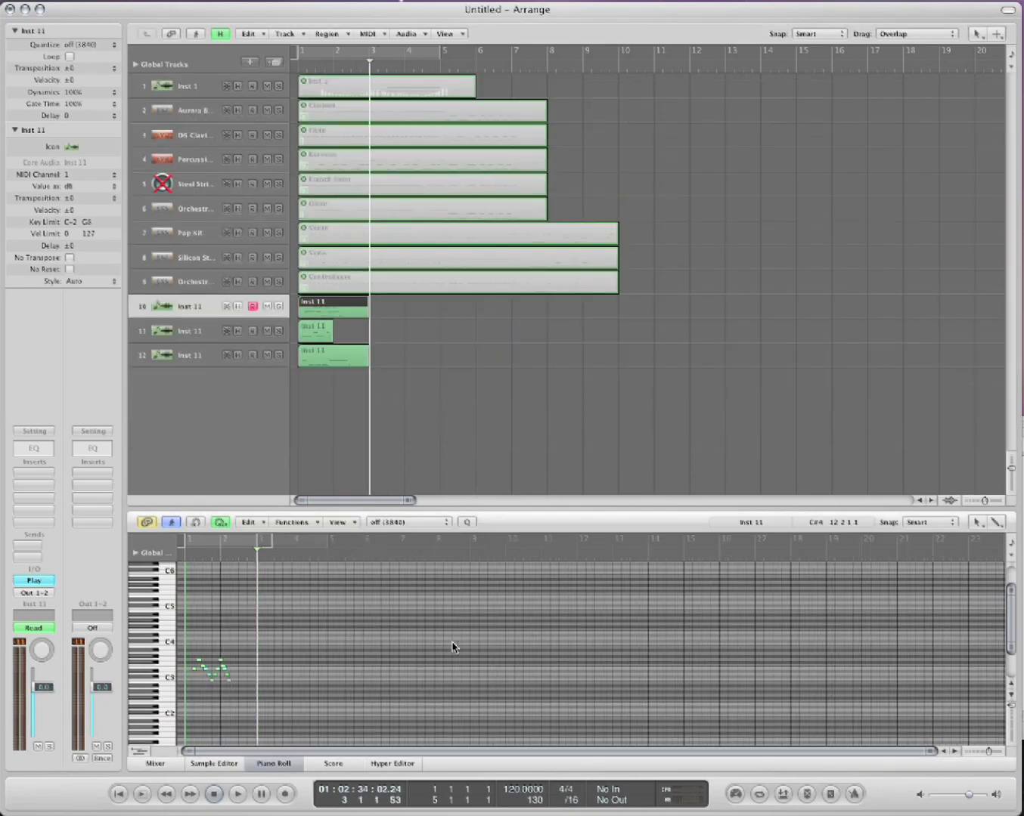
pyautogui.press('super+Right')
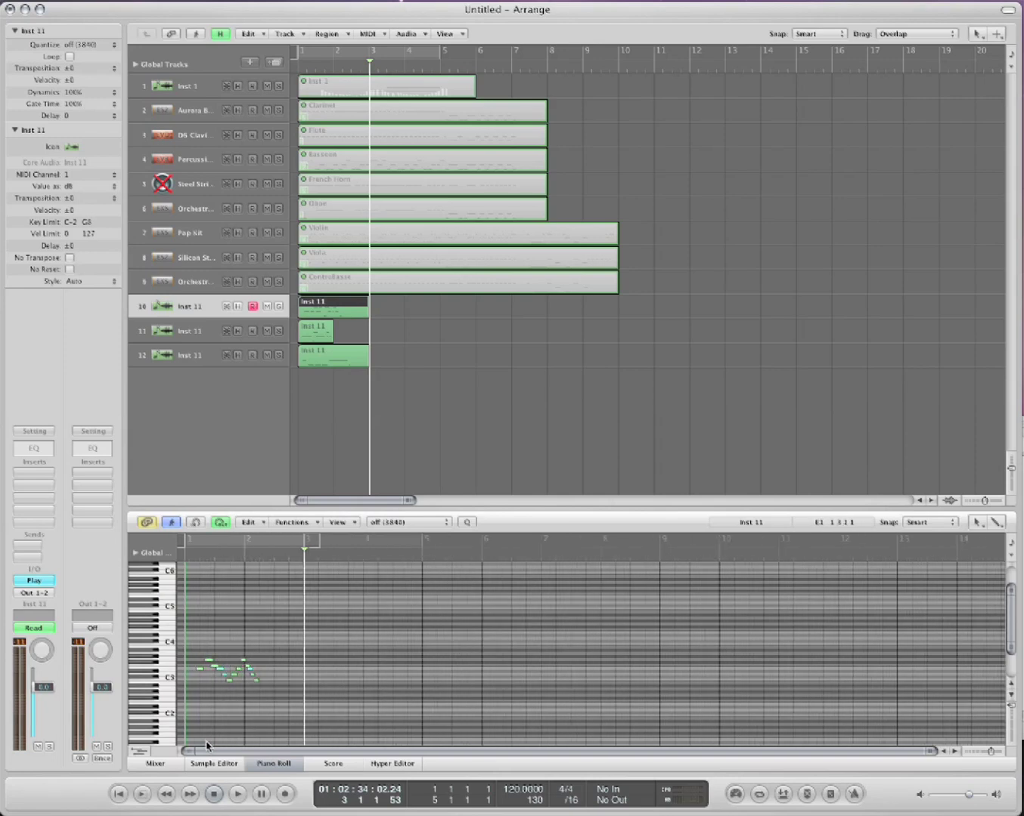
pyautogui.click(141, 751)
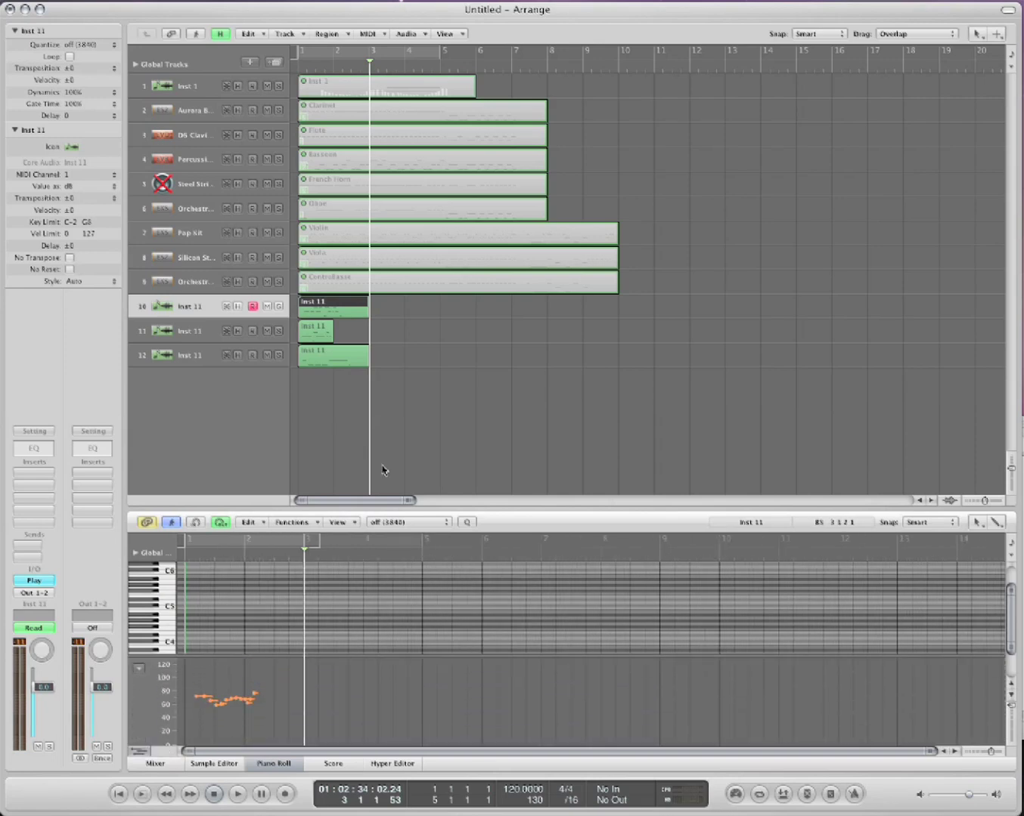
pyautogui.click(325, 298)
pyautogui.click(313, 300)
pyautogui.scroll(-3, 317, 582)
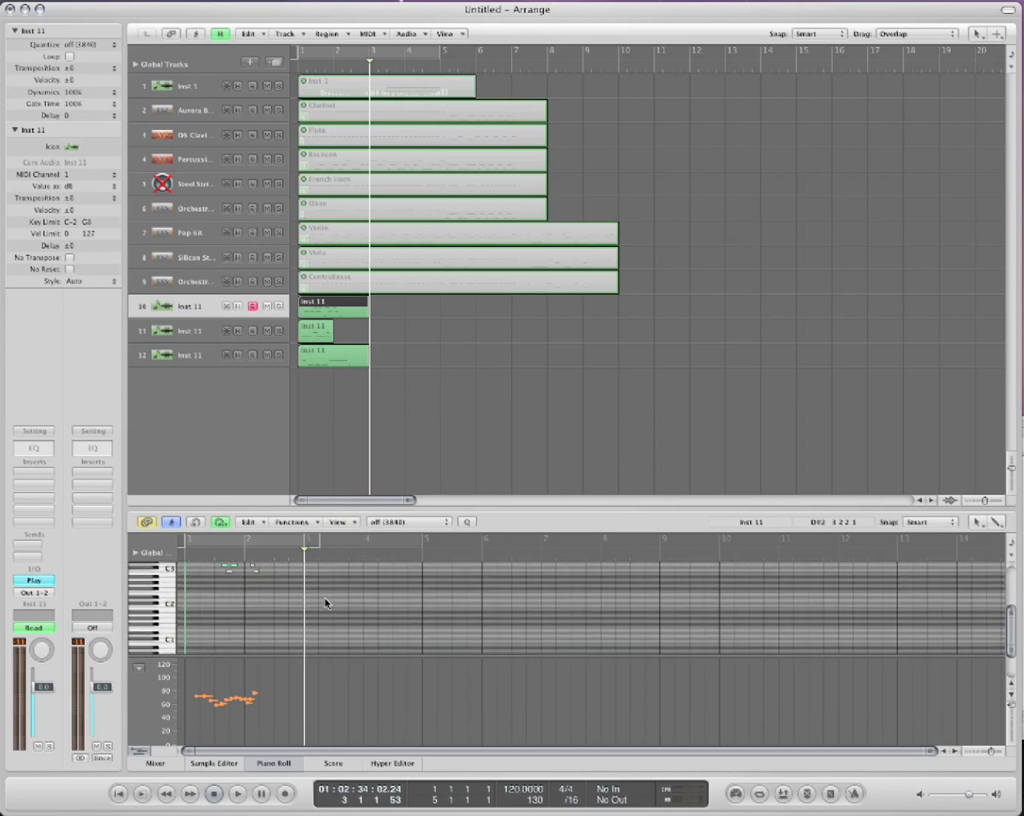
pyautogui.scroll(-3, 313, 642)
pyautogui.click(139, 669)
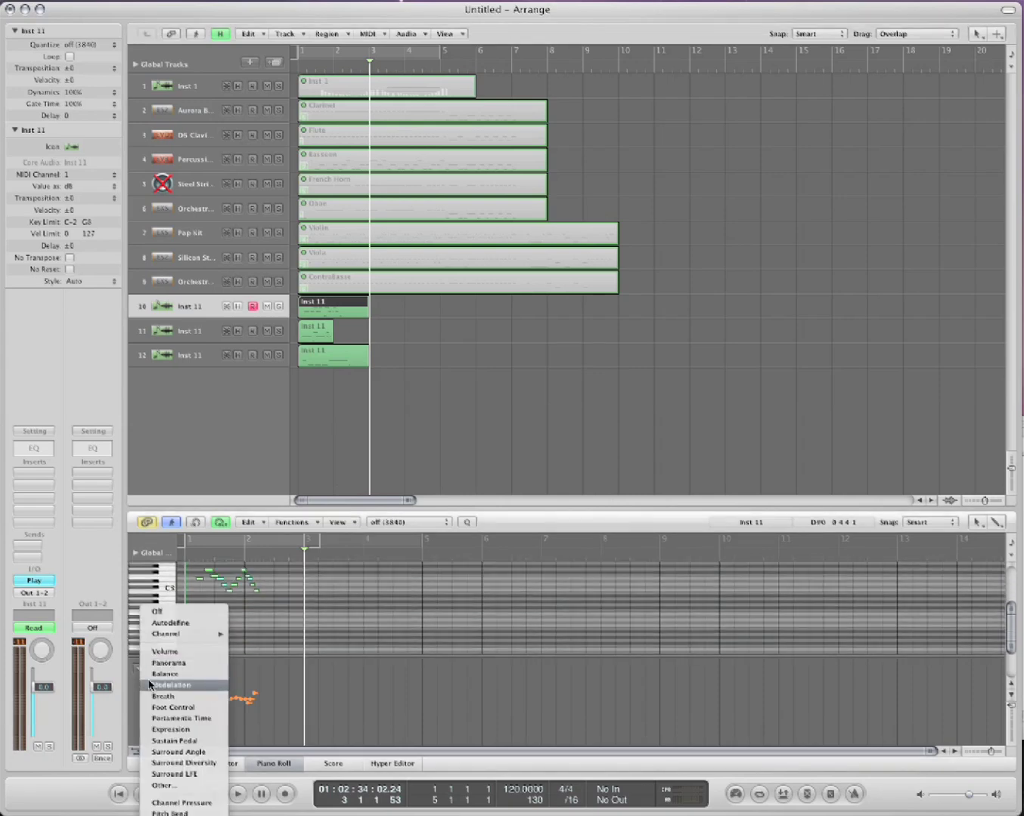
pyautogui.click(172, 728)
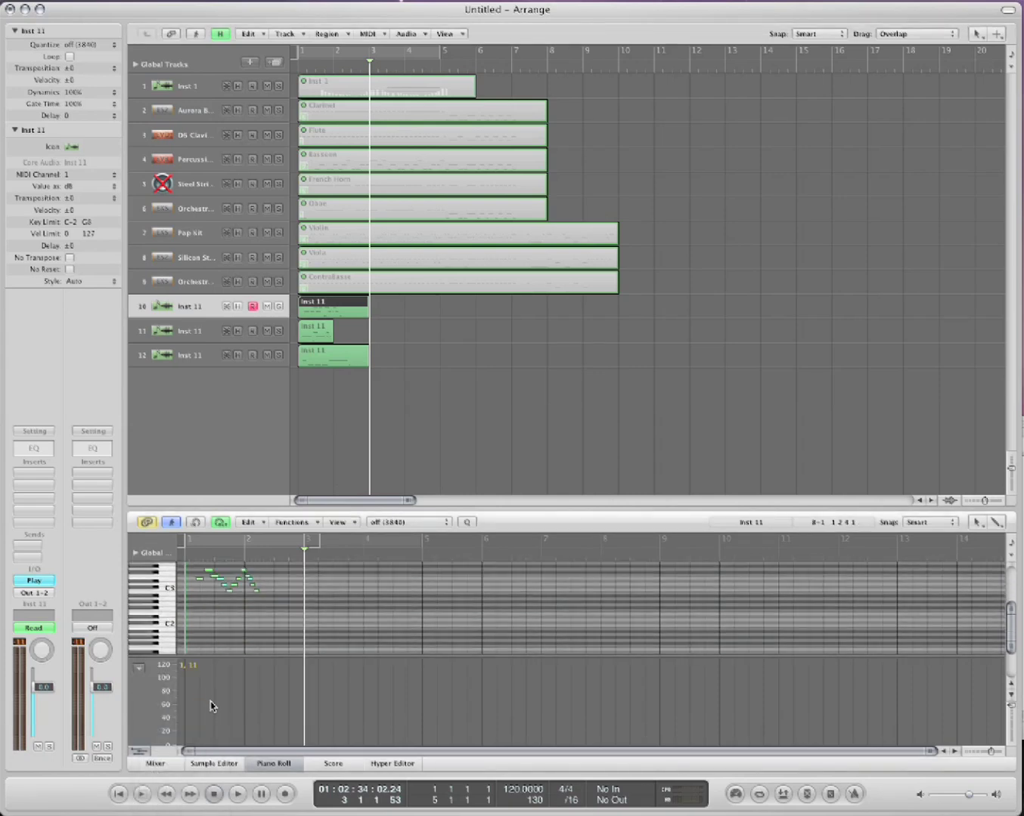
# Draw a track 10 Expression curve through 83, 120, 55, 74 and 32.
pyautogui.click(193, 691)
pyautogui.click(217, 665)
pyautogui.click(235, 712)
pyautogui.click(287, 694)
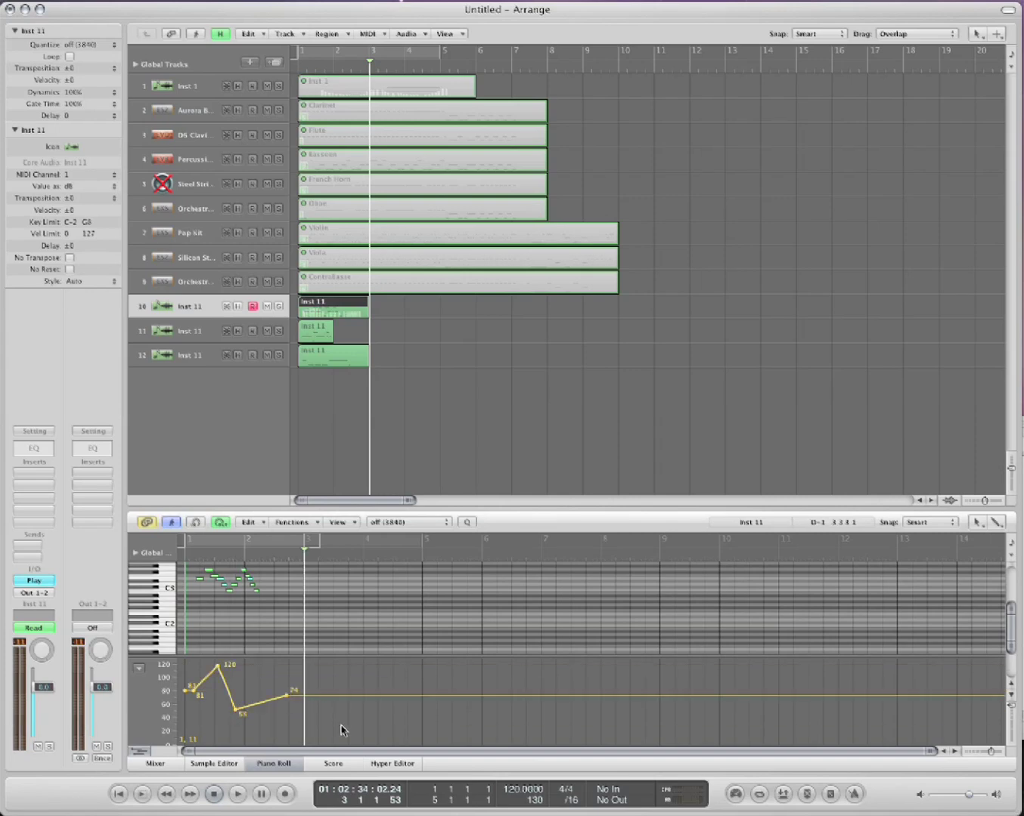
pyautogui.click(342, 723)
# Draw a track 11 Expression curve through 58, 58, 95, 37 and 31.
pyautogui.click(309, 342)
pyautogui.click(192, 331)
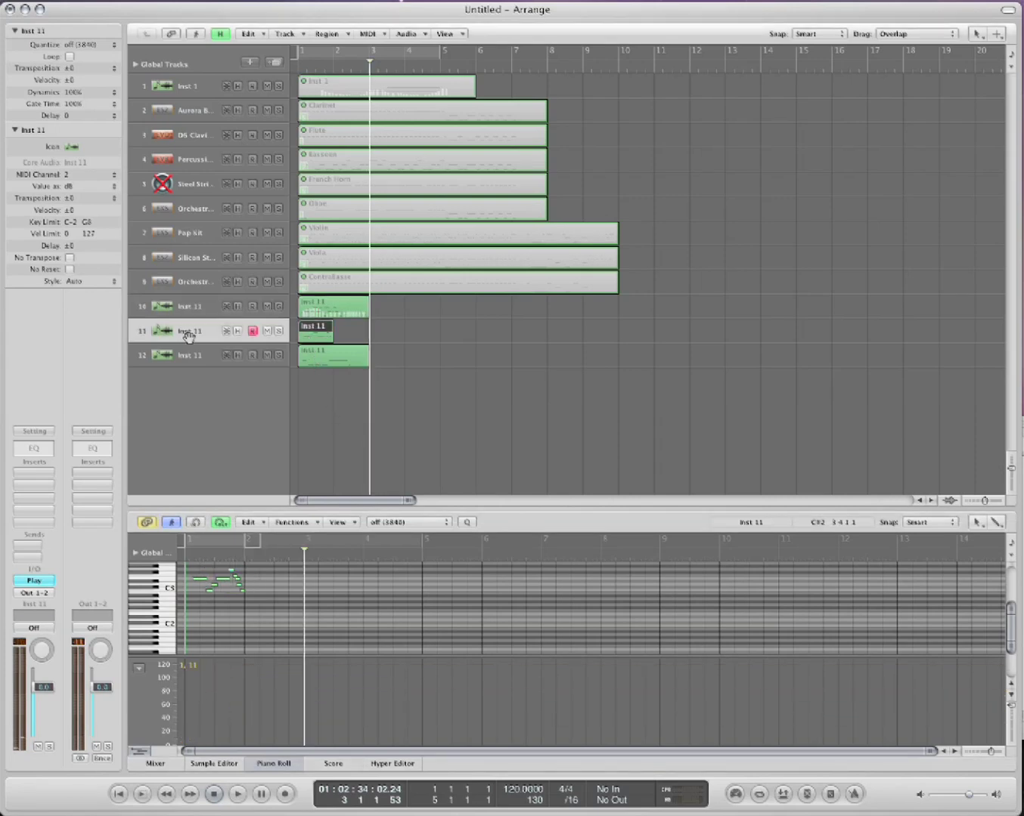
pyautogui.click(137, 669)
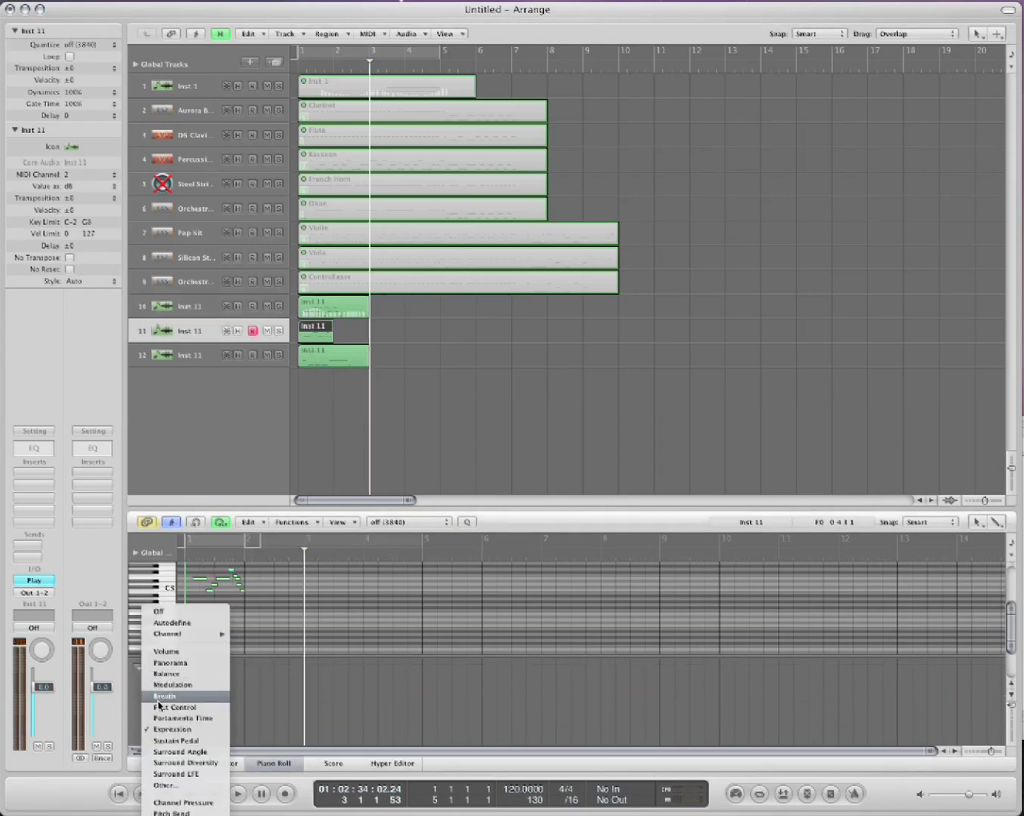
pyautogui.click(265, 714)
pyautogui.click(187, 705)
pyautogui.click(198, 706)
pyautogui.click(215, 683)
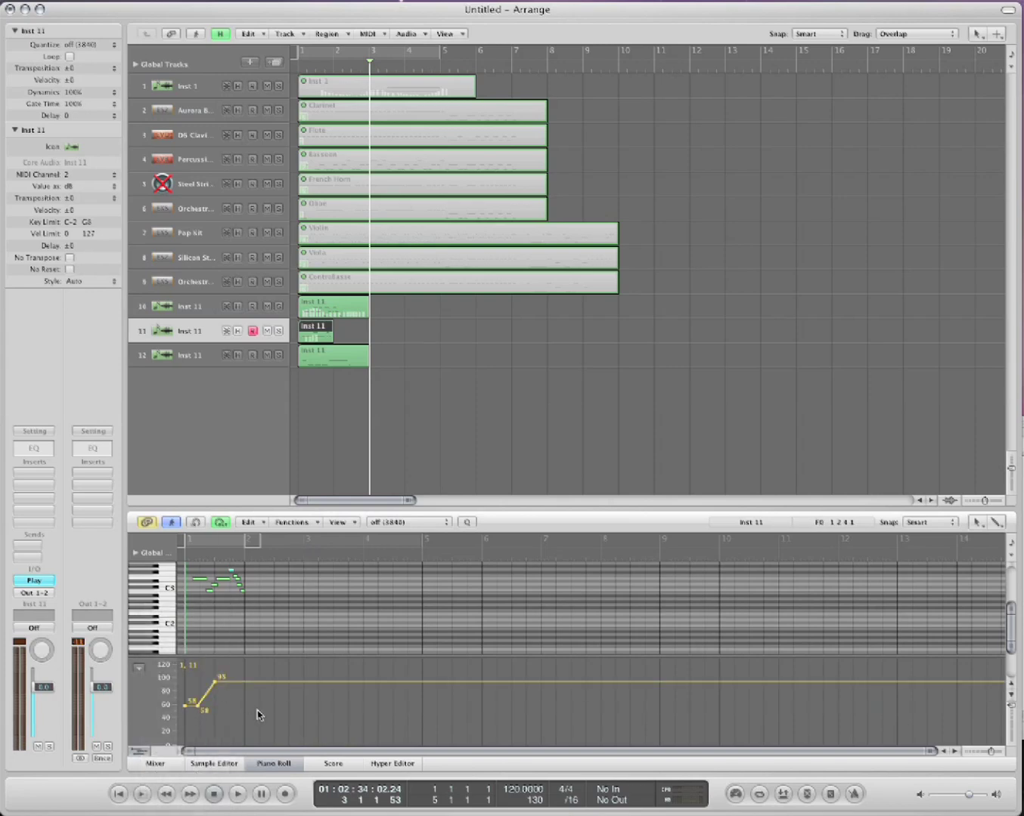
pyautogui.click(270, 719)
pyautogui.click(305, 723)
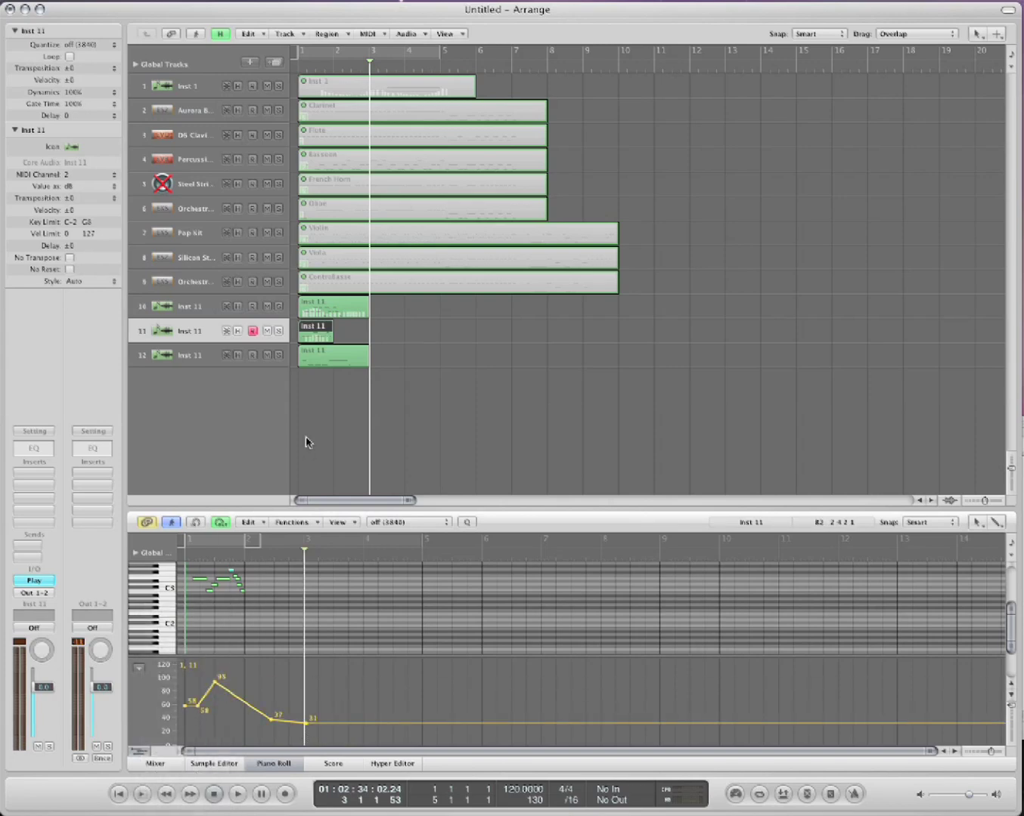
# Draw a track 12 Expression curve through 83, 97, 17, 32, 69 with a 123 peak.
pyautogui.click(323, 353)
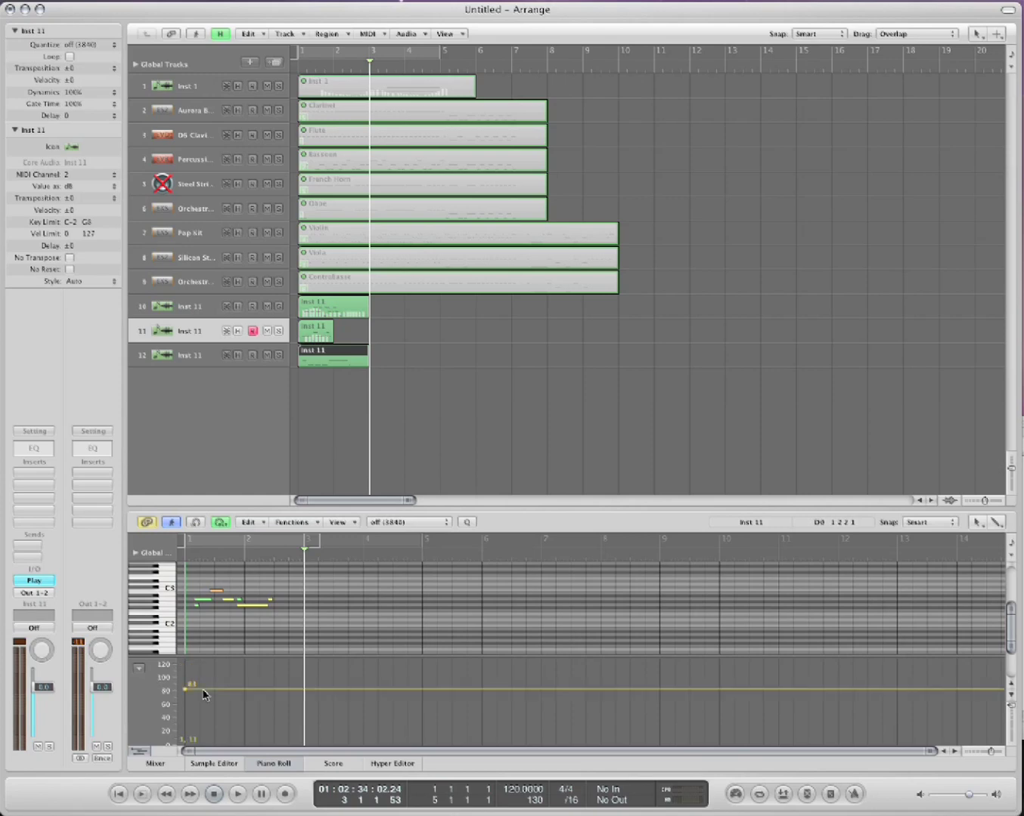
pyautogui.click(202, 689)
pyautogui.click(218, 680)
pyautogui.click(267, 733)
pyautogui.click(284, 725)
pyautogui.click(298, 699)
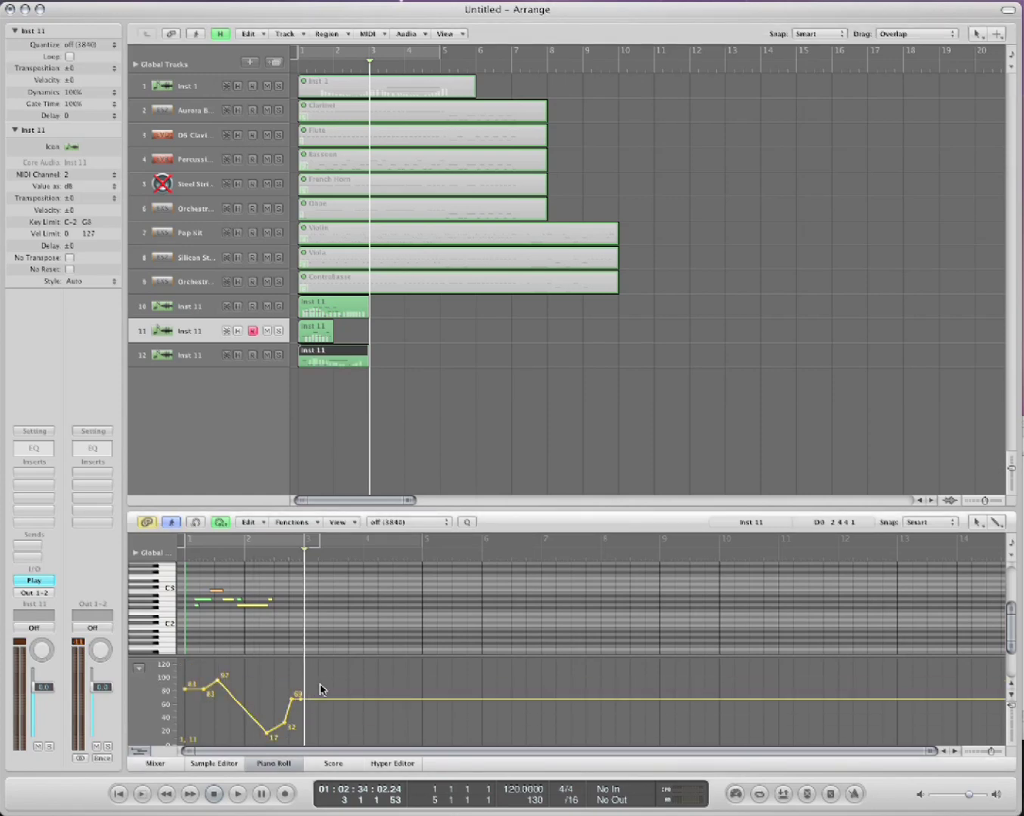
pyautogui.click(265, 666)
# Play the song from the start to hear the Expression curves.
pyautogui.press('Return')
pyautogui.press('space')
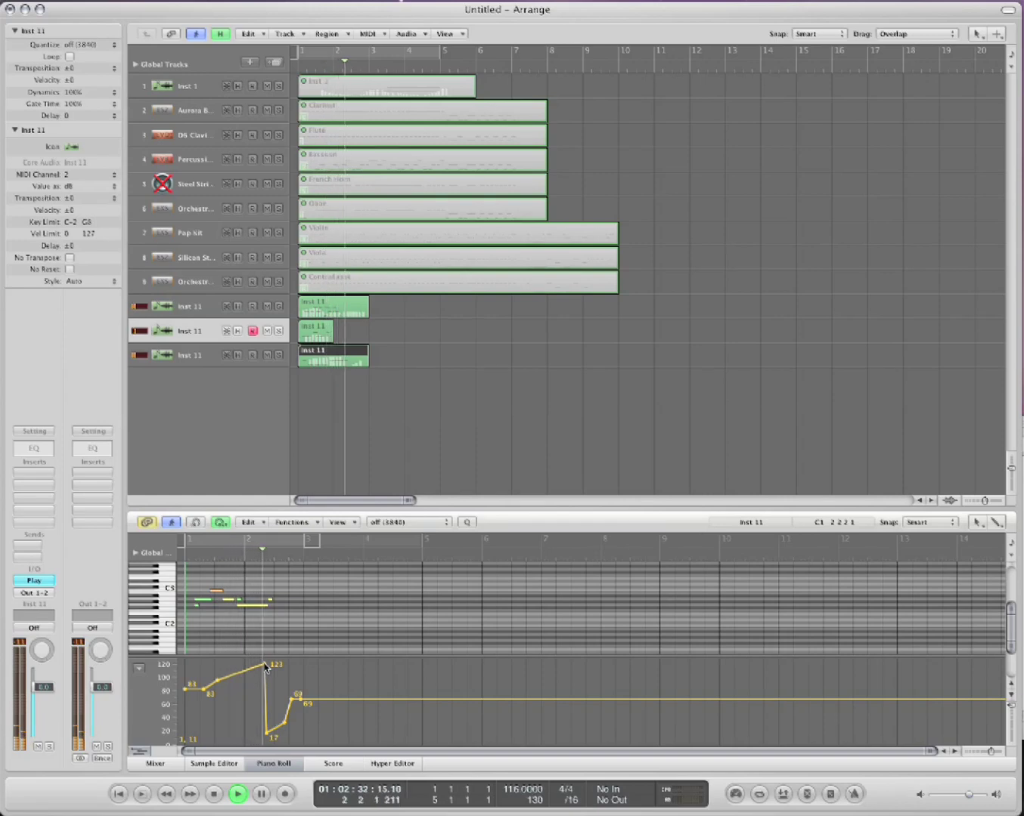
pyautogui.press('space')
# Flatten the Expression curves to a constant 83 on track 12 and 81 on track 10.
pyautogui.click(322, 376)
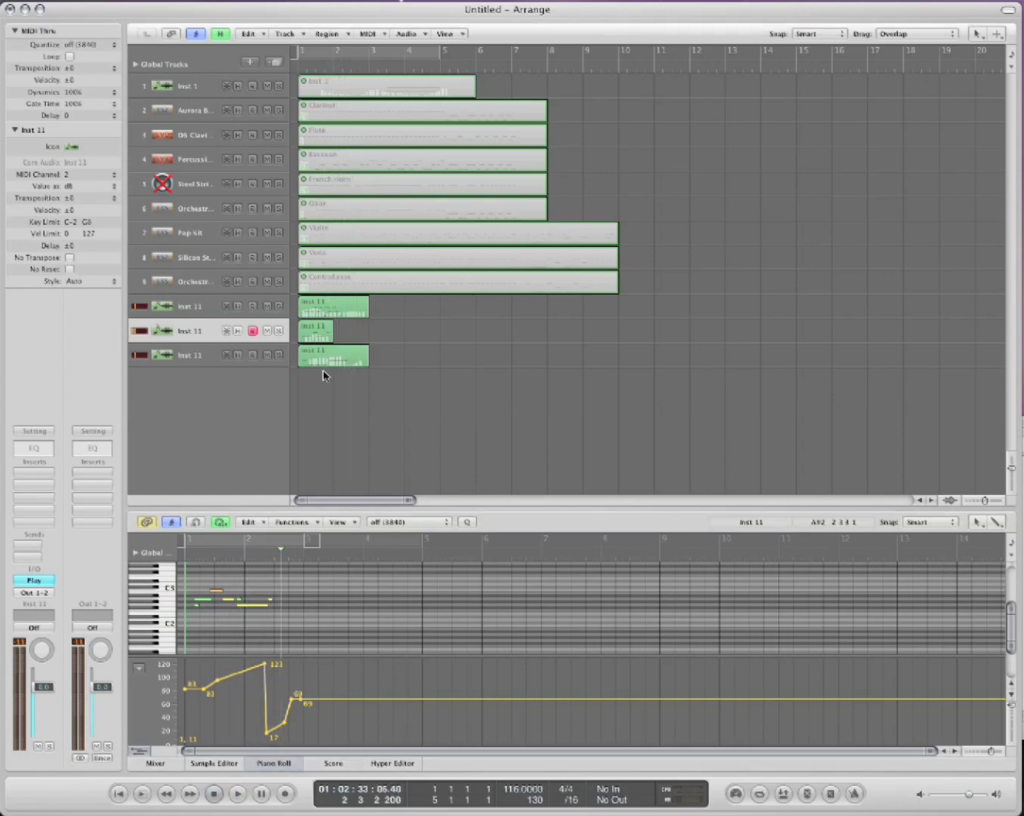
pyautogui.click(324, 363)
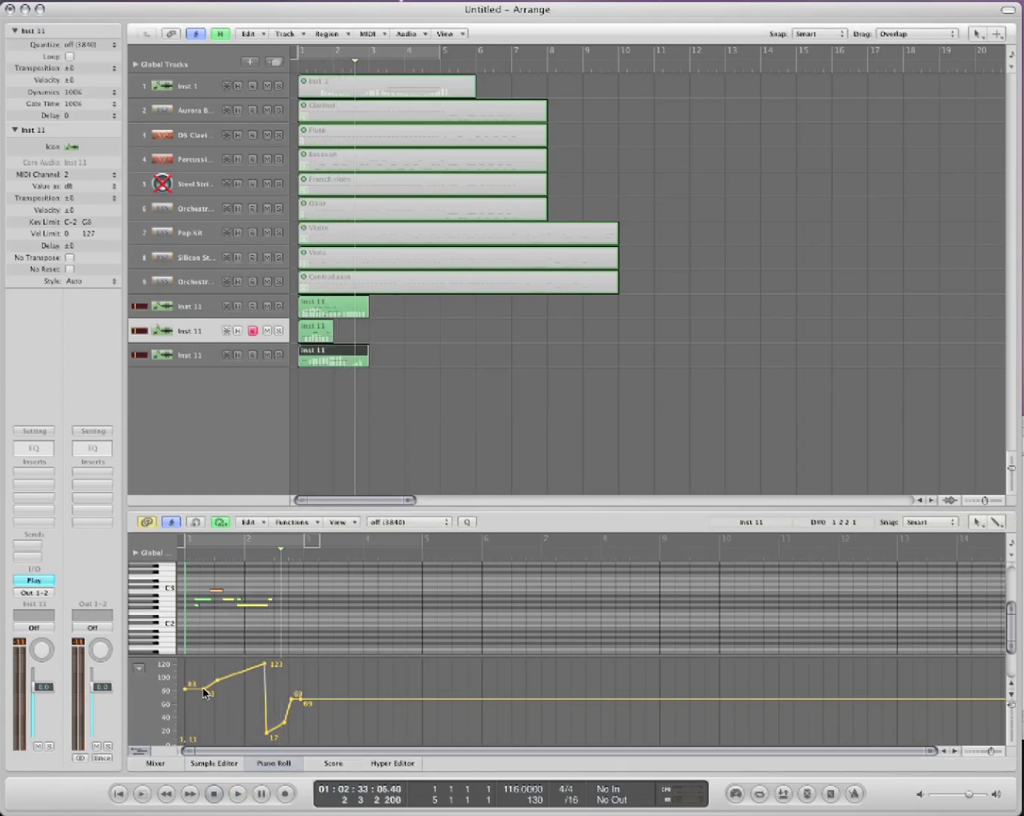
pyautogui.moveTo(204, 693); pyautogui.dragTo(342, 688)
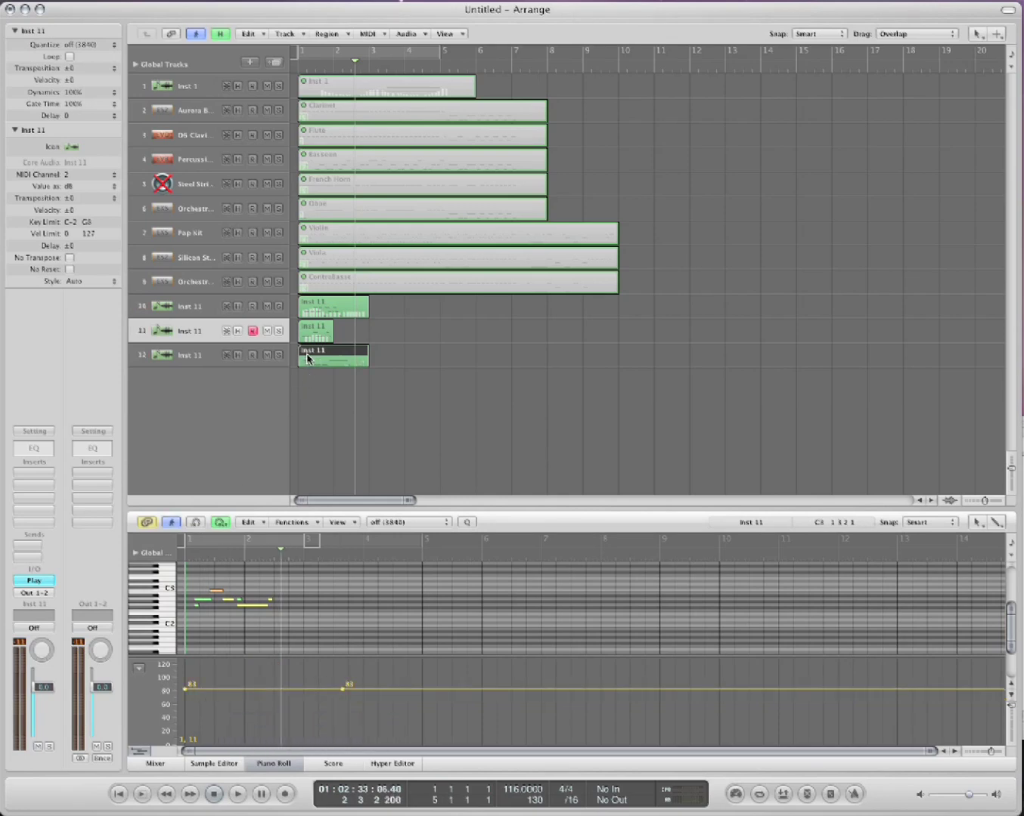
pyautogui.click(333, 359)
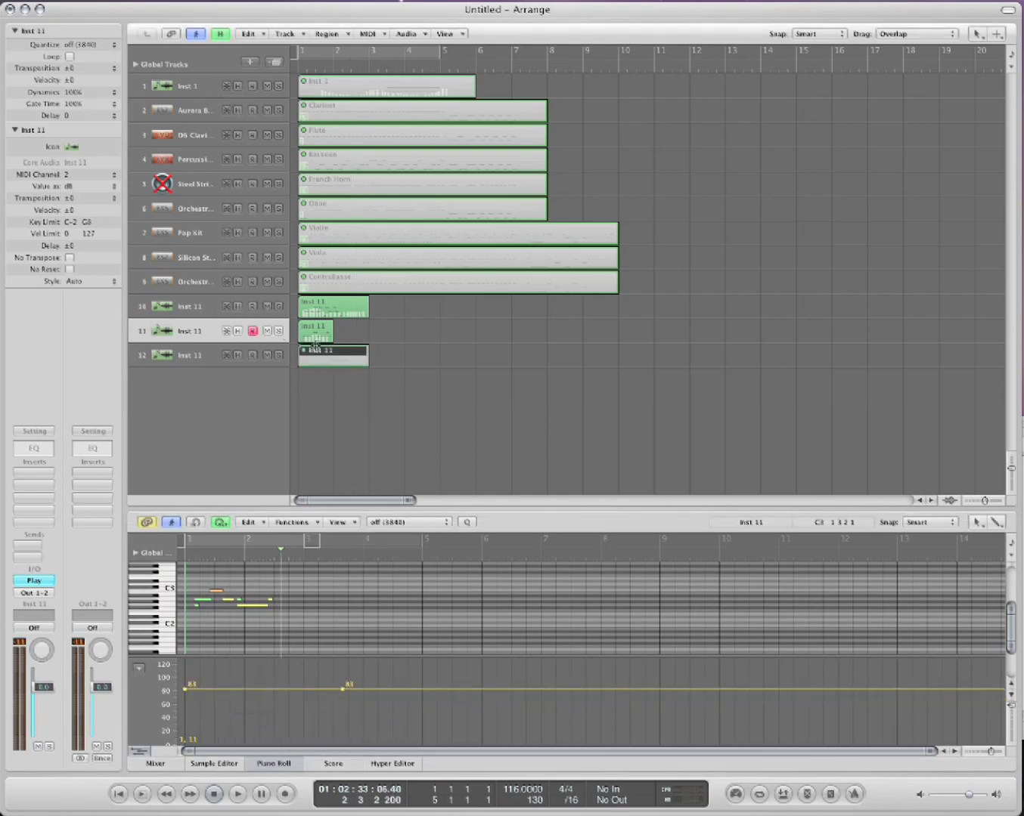
pyautogui.click(309, 340)
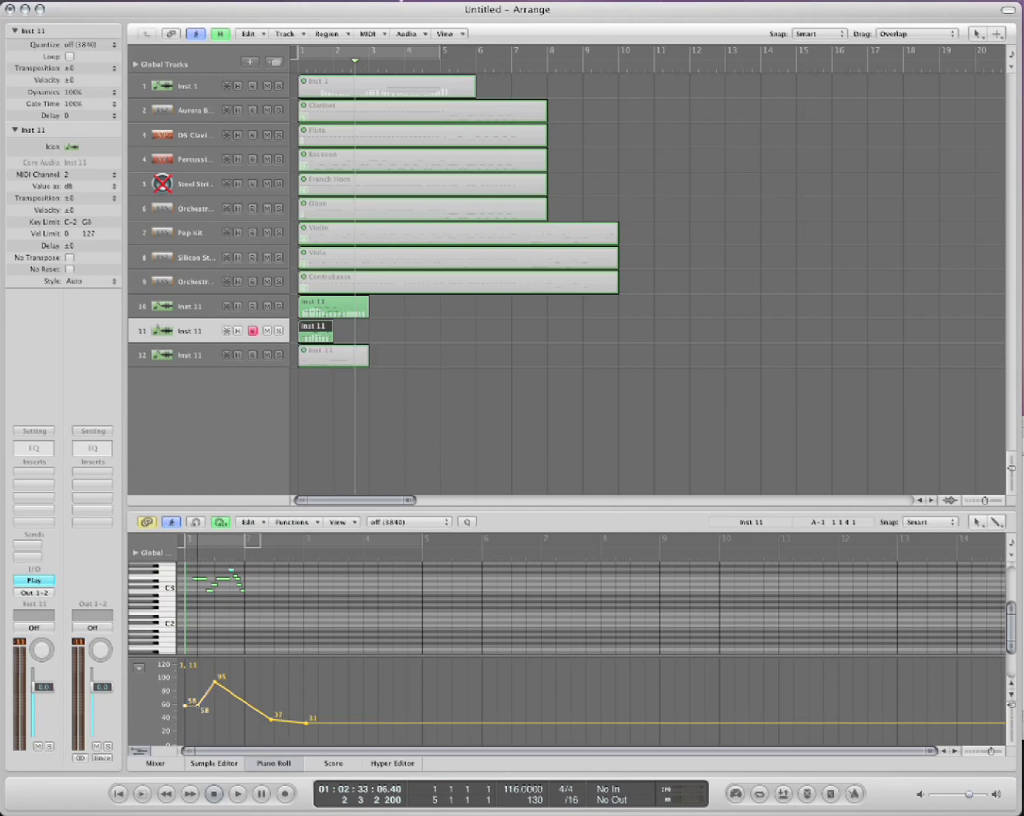
pyautogui.click(331, 305)
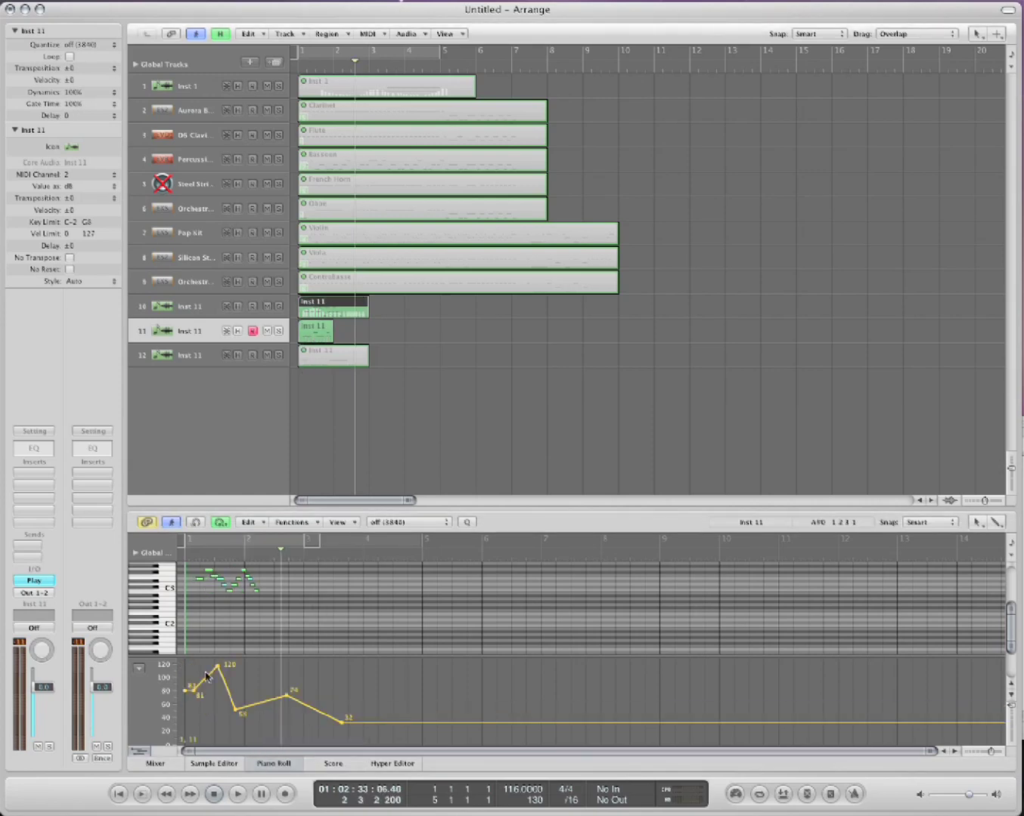
pyautogui.moveTo(198, 696); pyautogui.dragTo(408, 685)
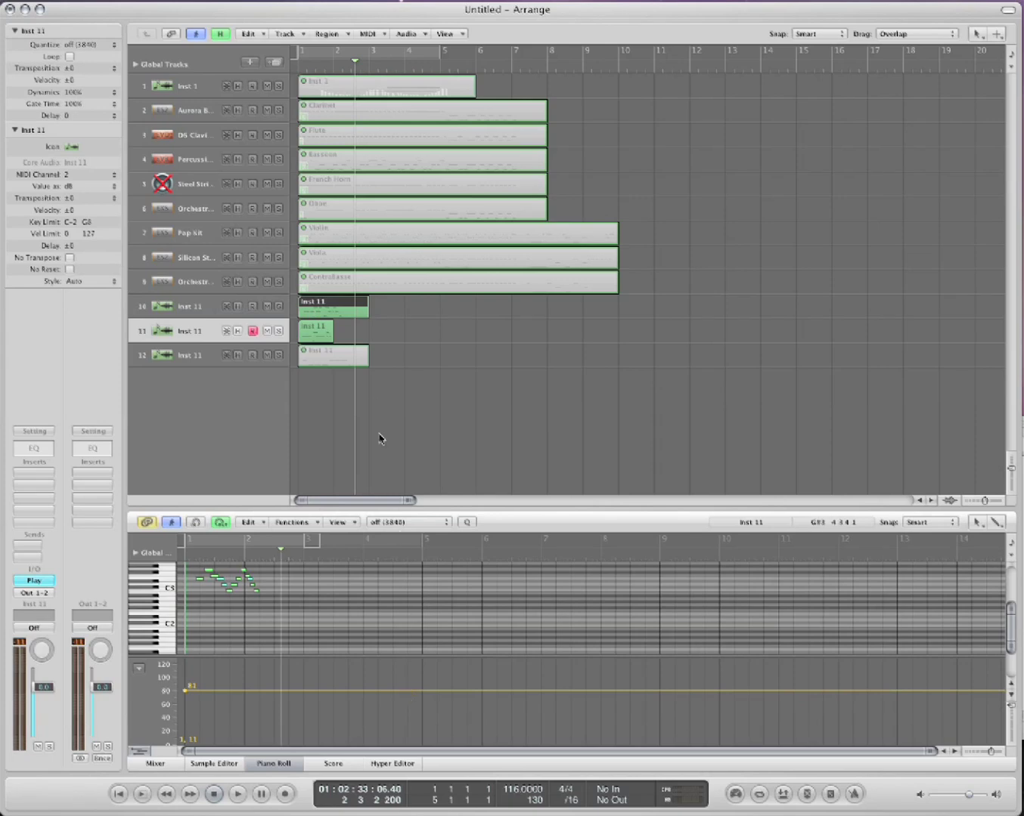
pyautogui.click(374, 399)
# Show automation lanes and draw a Volume dip on track 11, around -1.8 dB.
pyautogui.press('a')
pyautogui.click(309, 410)
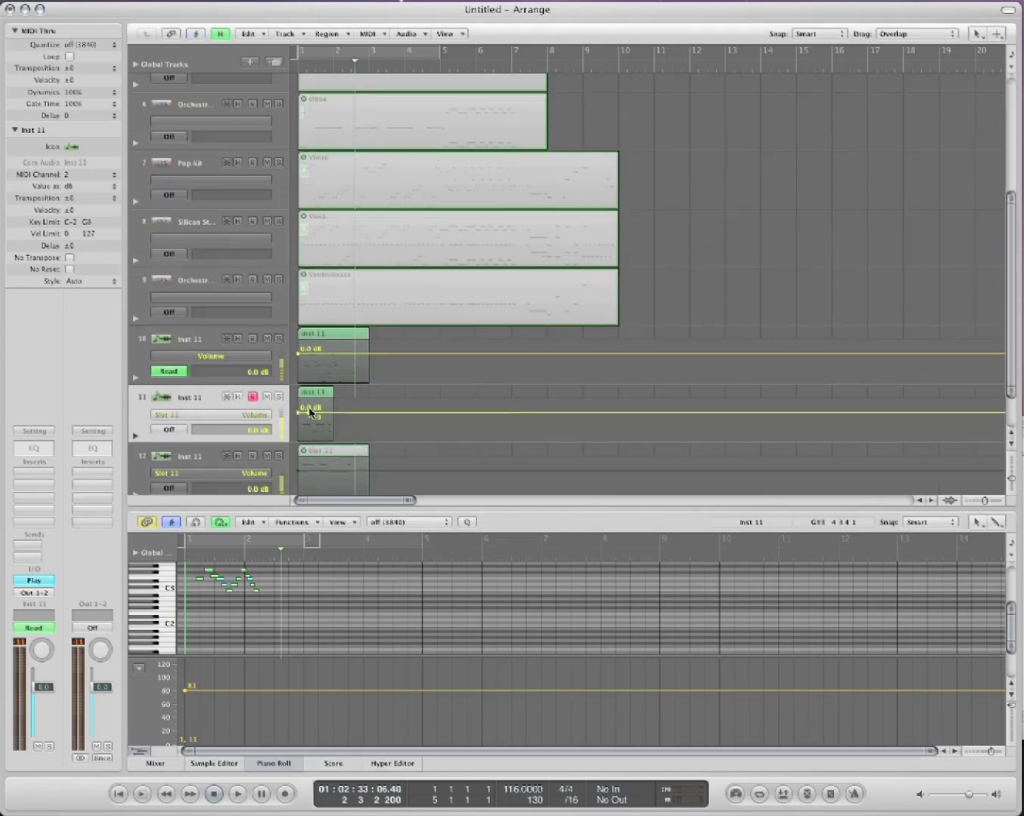
pyautogui.moveTo(309, 410); pyautogui.dragTo(336, 430)
pyautogui.click(346, 417)
pyautogui.click(363, 410)
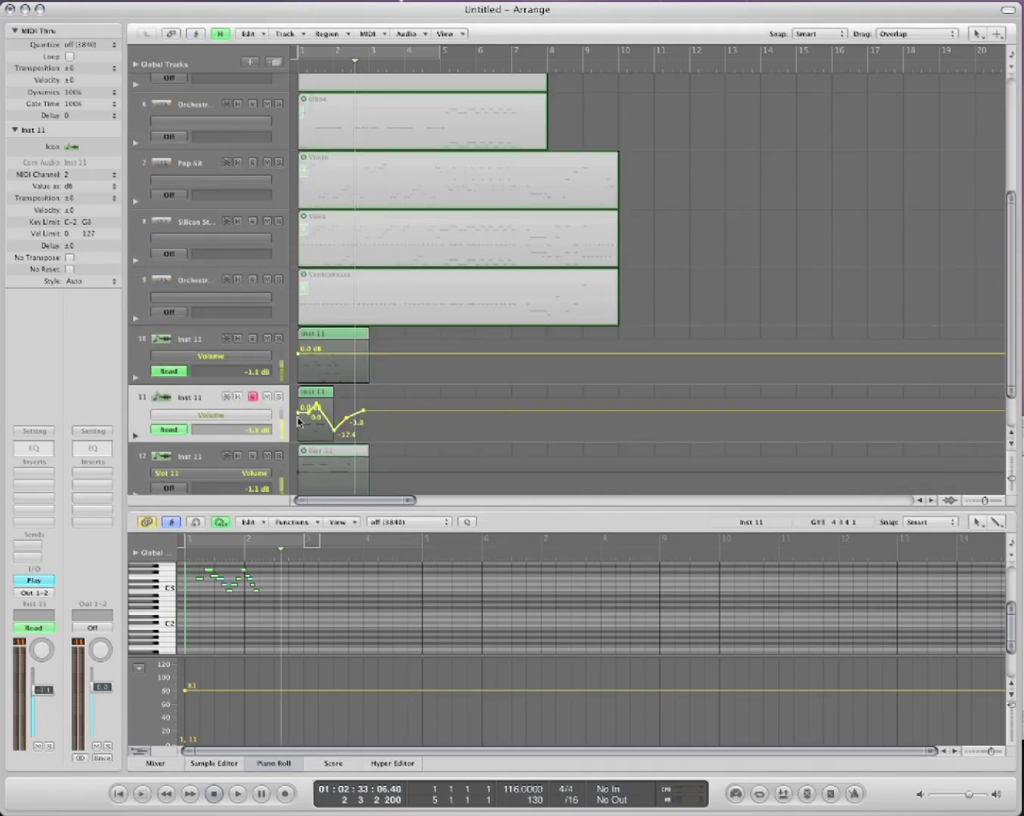
# Draw Volume automation on track 10 from +4.2 dB down through -6.8 dB to a low final point.
pyautogui.click(302, 345)
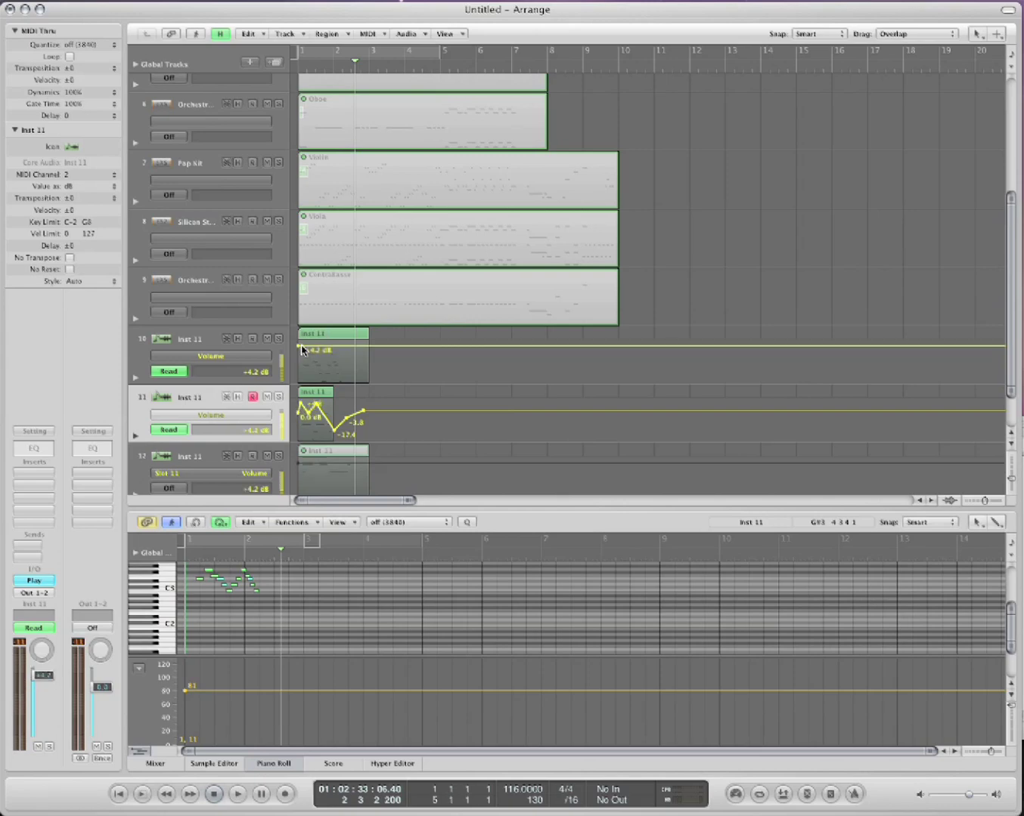
pyautogui.moveTo(305, 349); pyautogui.dragTo(309, 372)
pyautogui.click(318, 345)
pyautogui.click(327, 369)
pyautogui.click(341, 353)
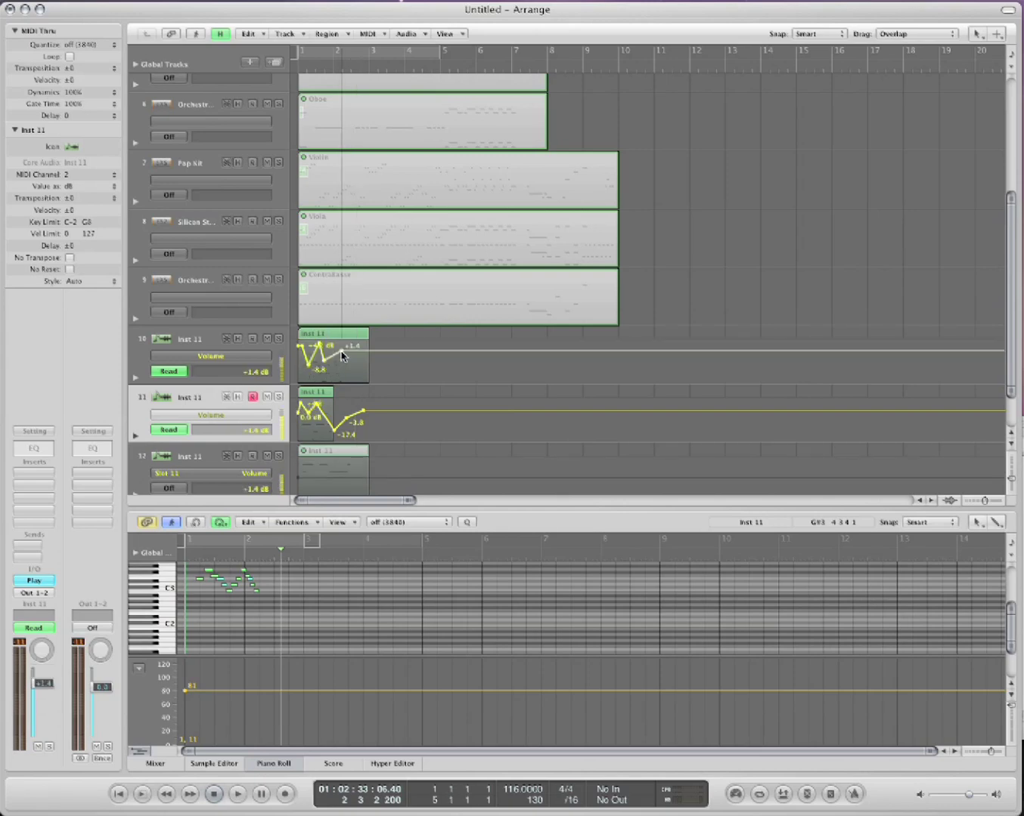
pyautogui.click(363, 375)
# Play the song twice from the start to hear the volume changes.
pyautogui.press('Return')
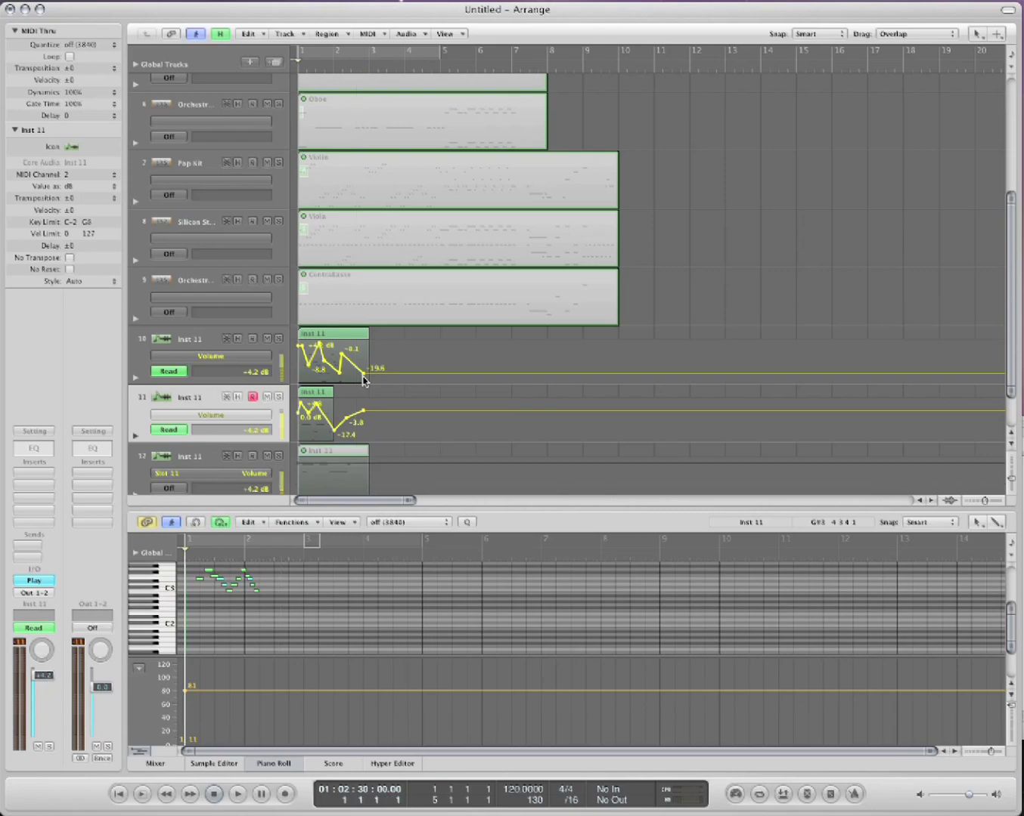
pyautogui.press('space')
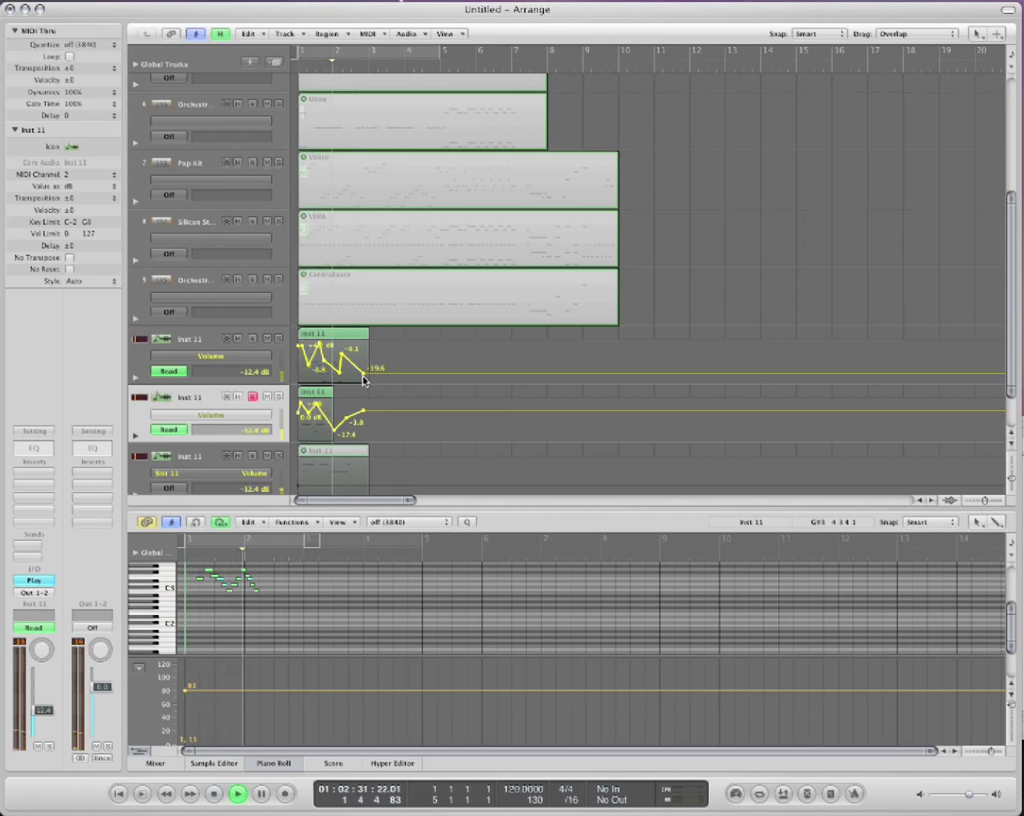
pyautogui.press('space')
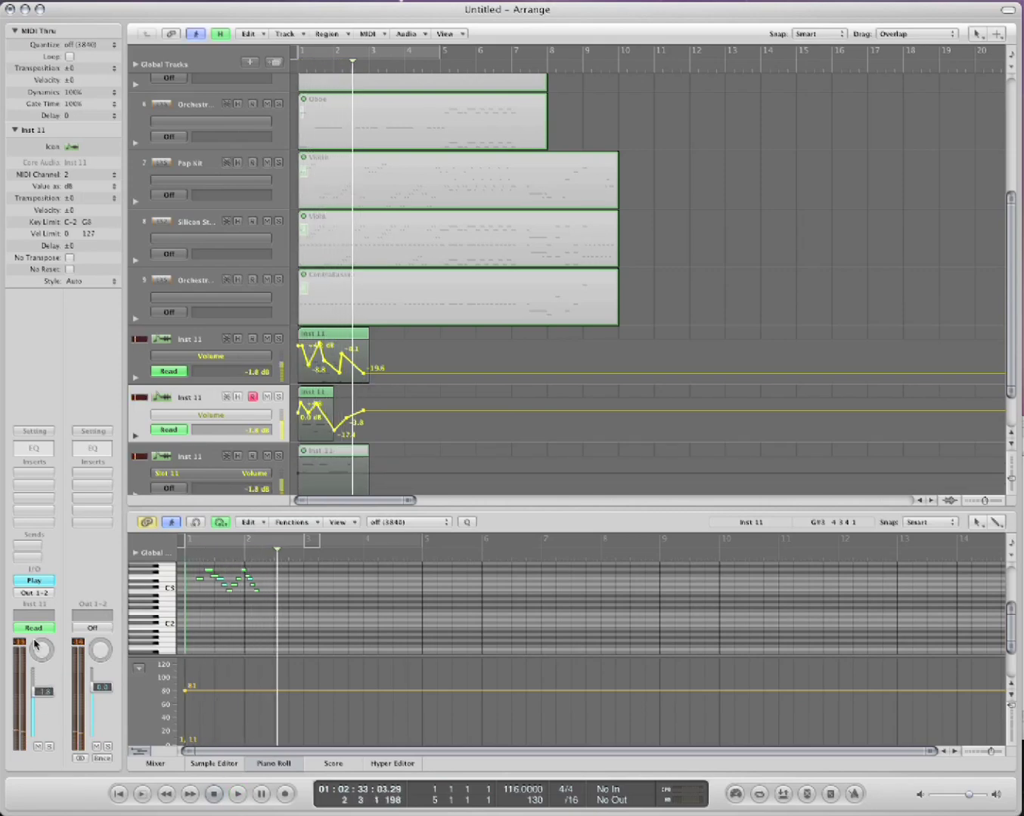
pyautogui.press('Return')
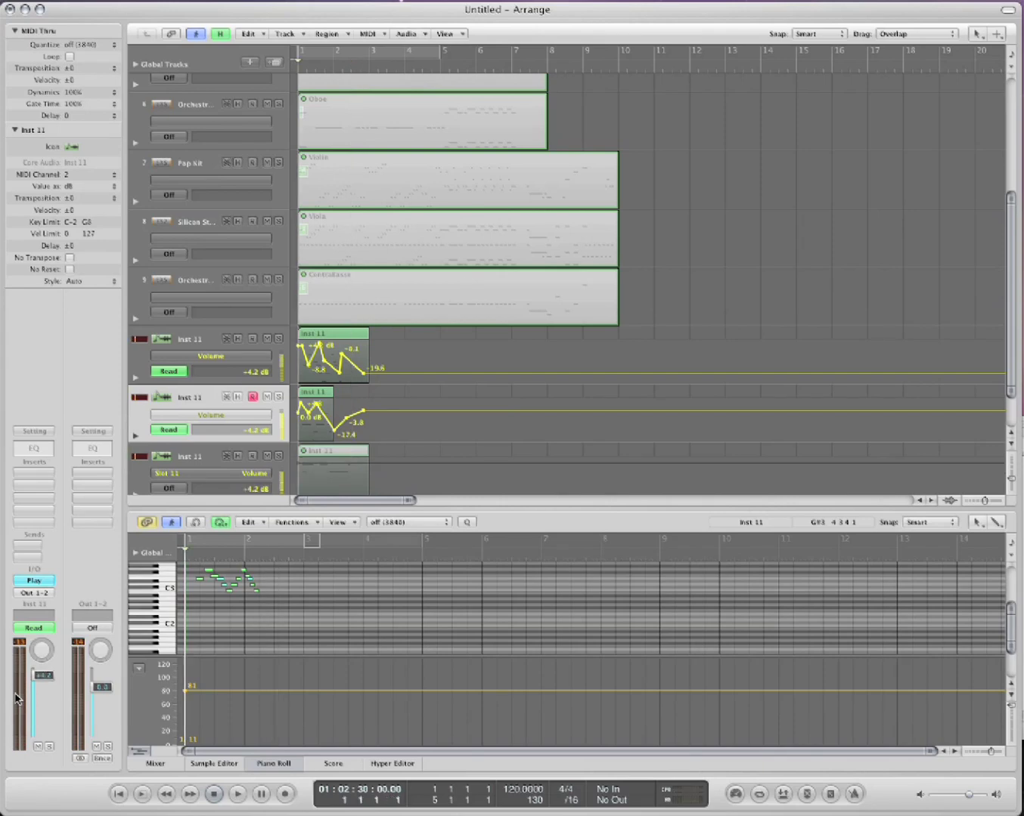
pyautogui.press('space')
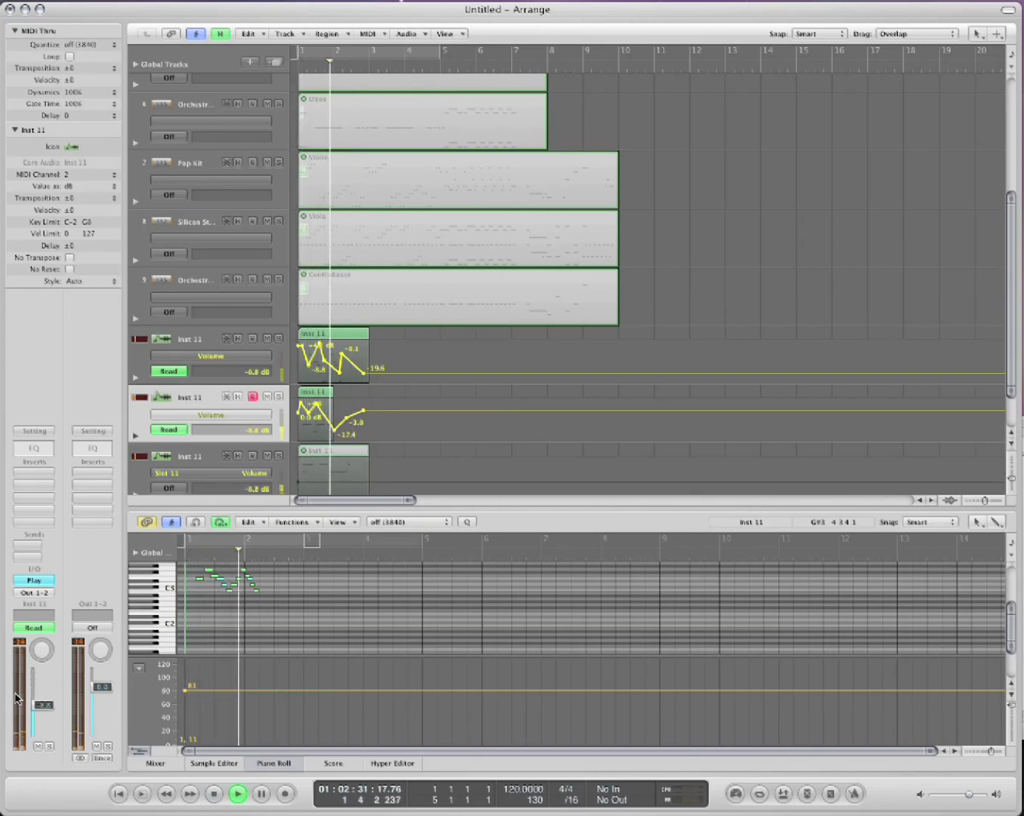
pyautogui.press('space')
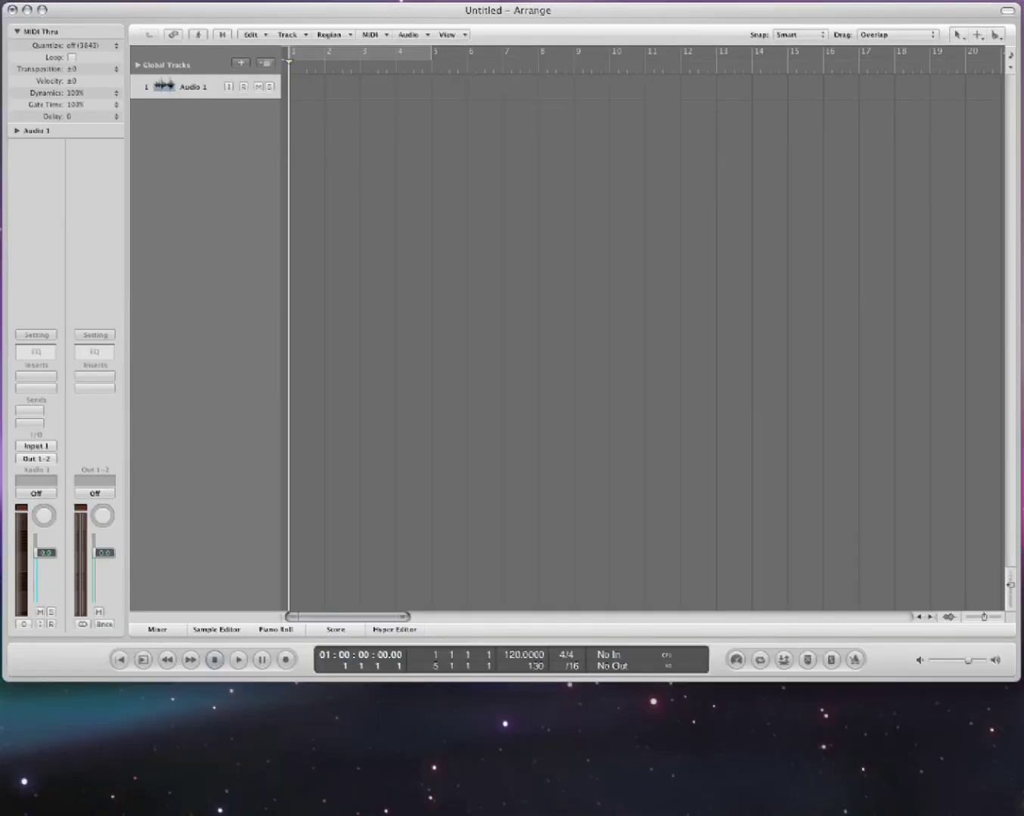
# Switch to Safari showing the Tweaker's Guide to MIDI Controls page.
pyautogui.press('super+Tab')
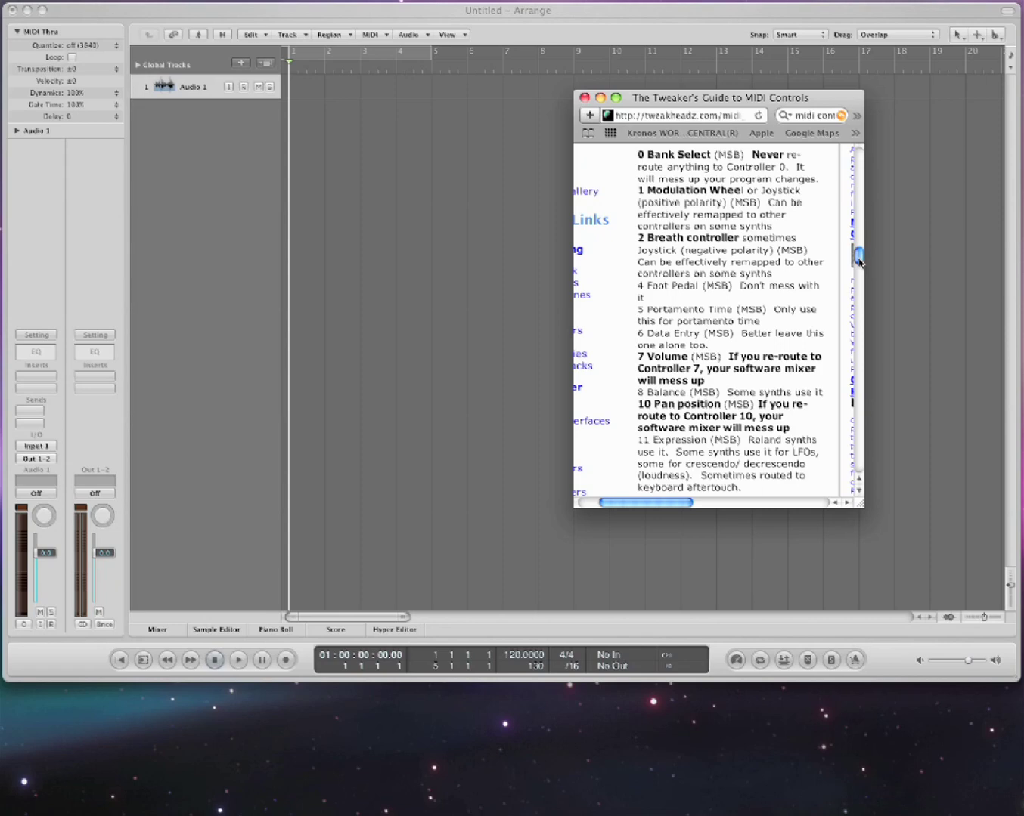
pyautogui.moveTo(858, 260)
pyautogui.mouseDown()
pyautogui.moveTo(844, 402)
pyautogui.moveTo(848, 263)
pyautogui.mouseUp()
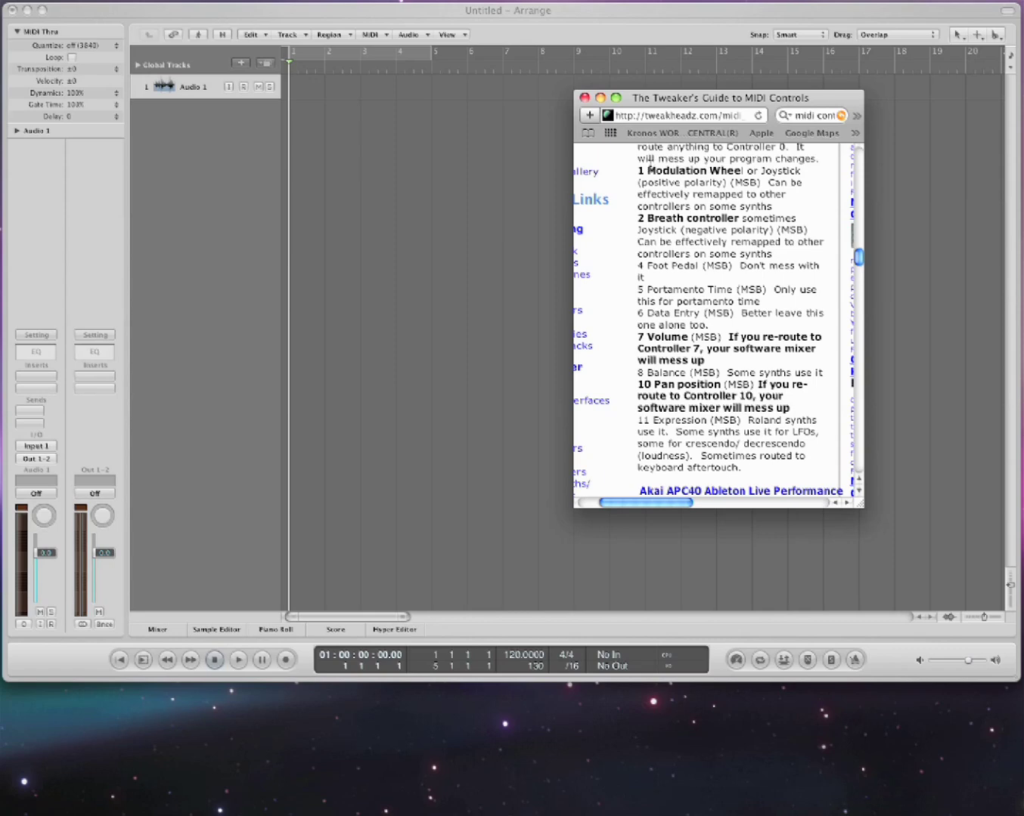
pyautogui.moveTo(647, 168); pyautogui.dragTo(730, 166)
pyautogui.moveTo(743, 216); pyautogui.dragTo(652, 225)
pyautogui.moveTo(644, 338); pyautogui.dragTo(736, 339)
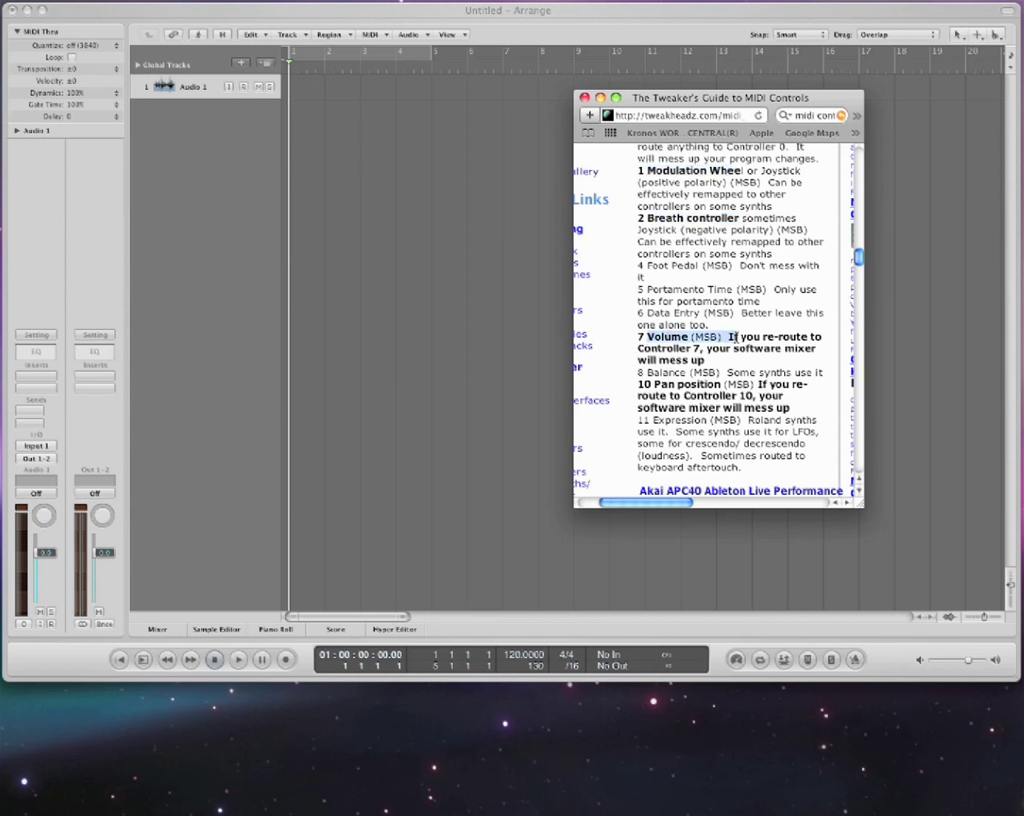
pyautogui.moveTo(770, 422); pyautogui.dragTo(638, 422)
pyautogui.click(645, 425)
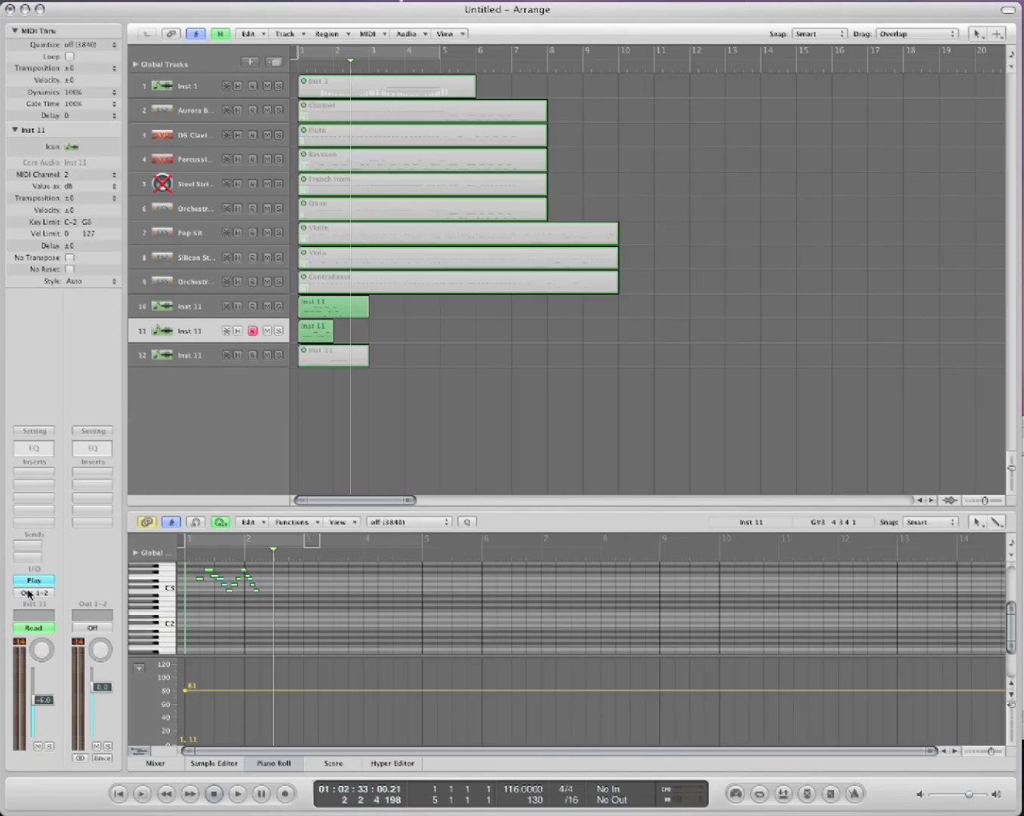
# In Inst 11's PLAY window, list the Platinum Strings 18 Violins keyswitch patches, then show player controls.
pyautogui.click(33, 584)
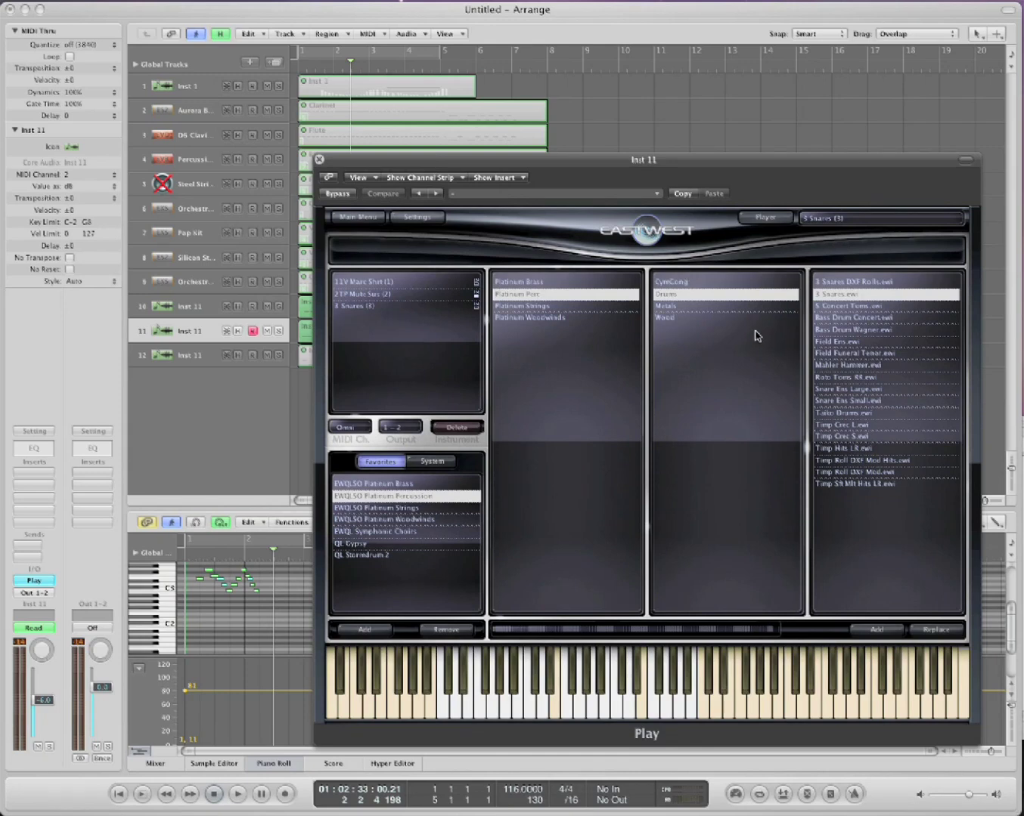
pyautogui.click(576, 305)
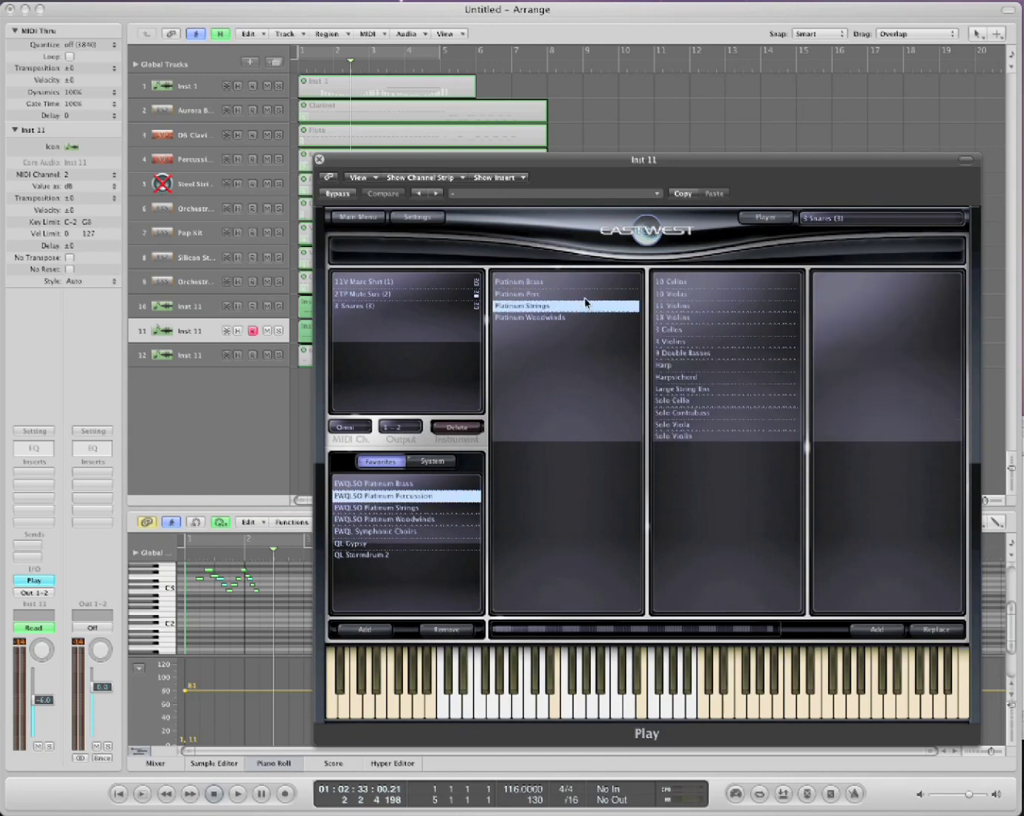
pyautogui.click(716, 318)
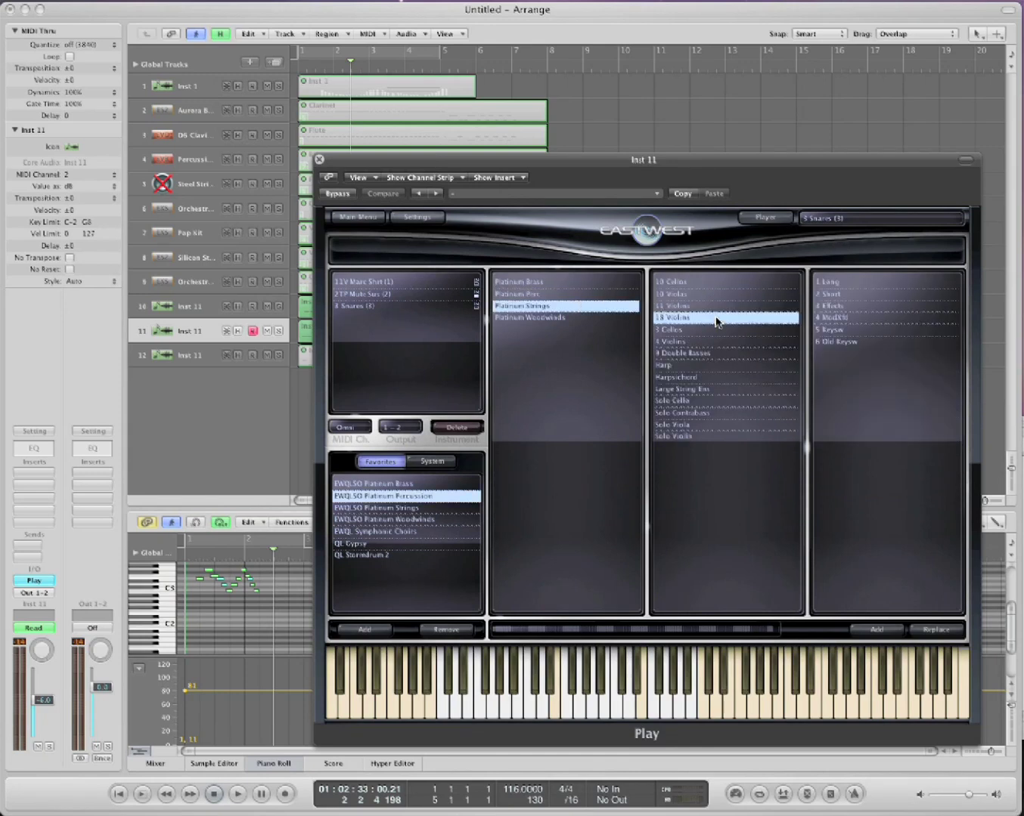
pyautogui.click(826, 331)
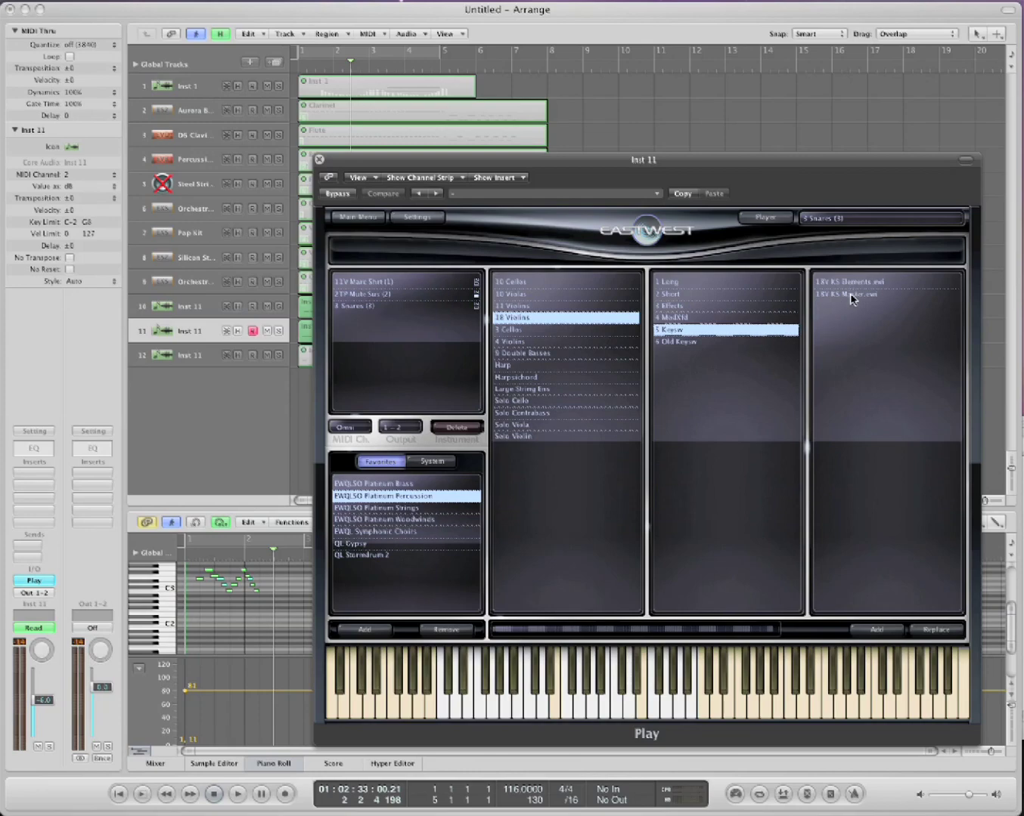
pyautogui.click(766, 220)
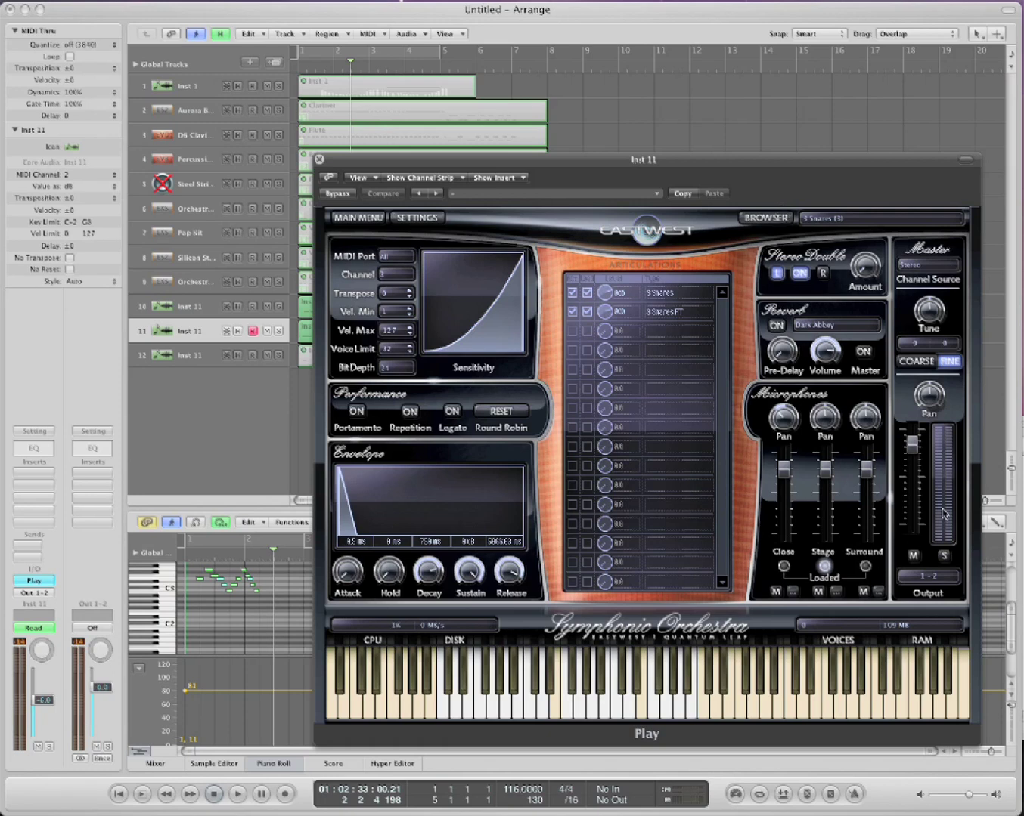
# Open and close the Reverb preset list unchanged, then nudge the Close mic fader.
pyautogui.click(813, 325)
pyautogui.click(767, 352)
pyautogui.moveTo(782, 464)
pyautogui.mouseDown()
pyautogui.moveTo(784, 495)
pyautogui.moveTo(784, 469)
pyautogui.mouseUp()
pyautogui.click(357, 412)
pyautogui.click(357, 412)
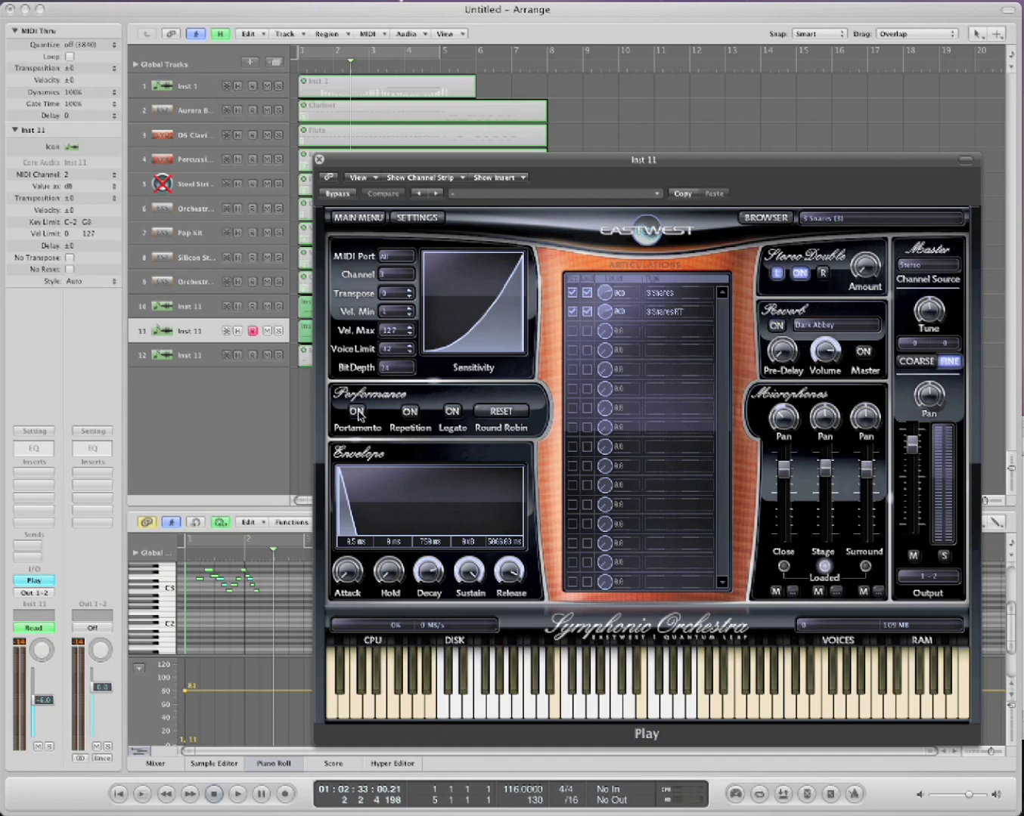
pyautogui.click(407, 414)
pyautogui.click(409, 413)
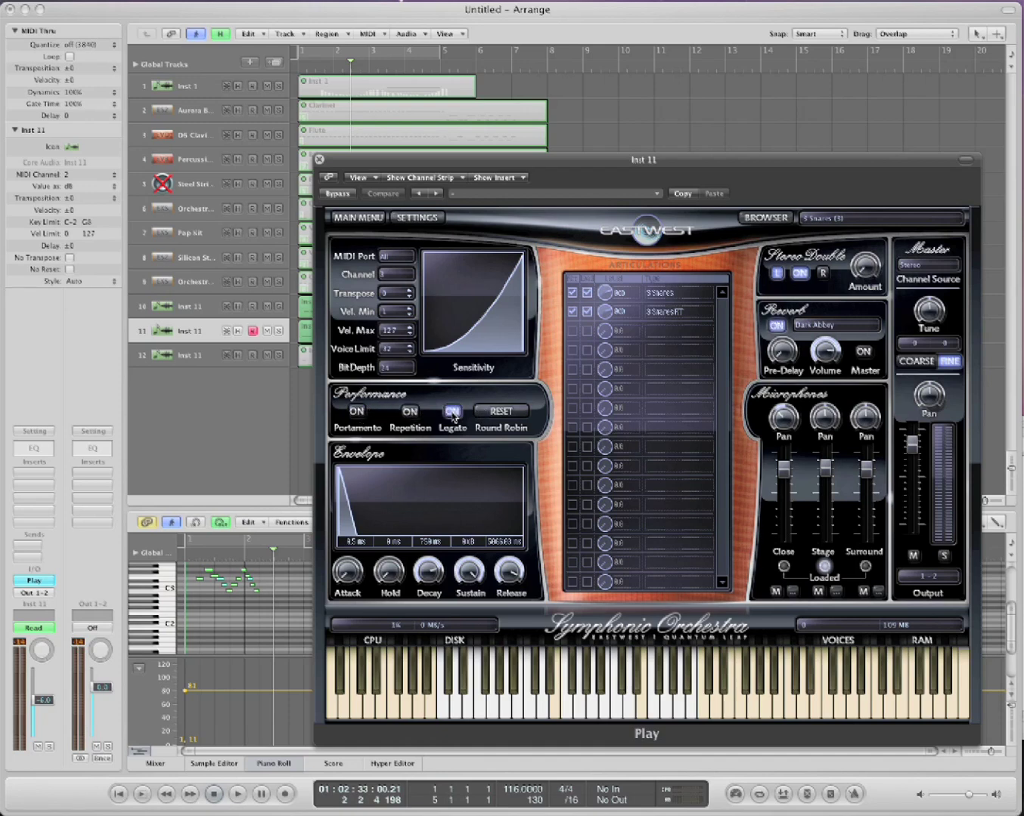
pyautogui.click(418, 414)
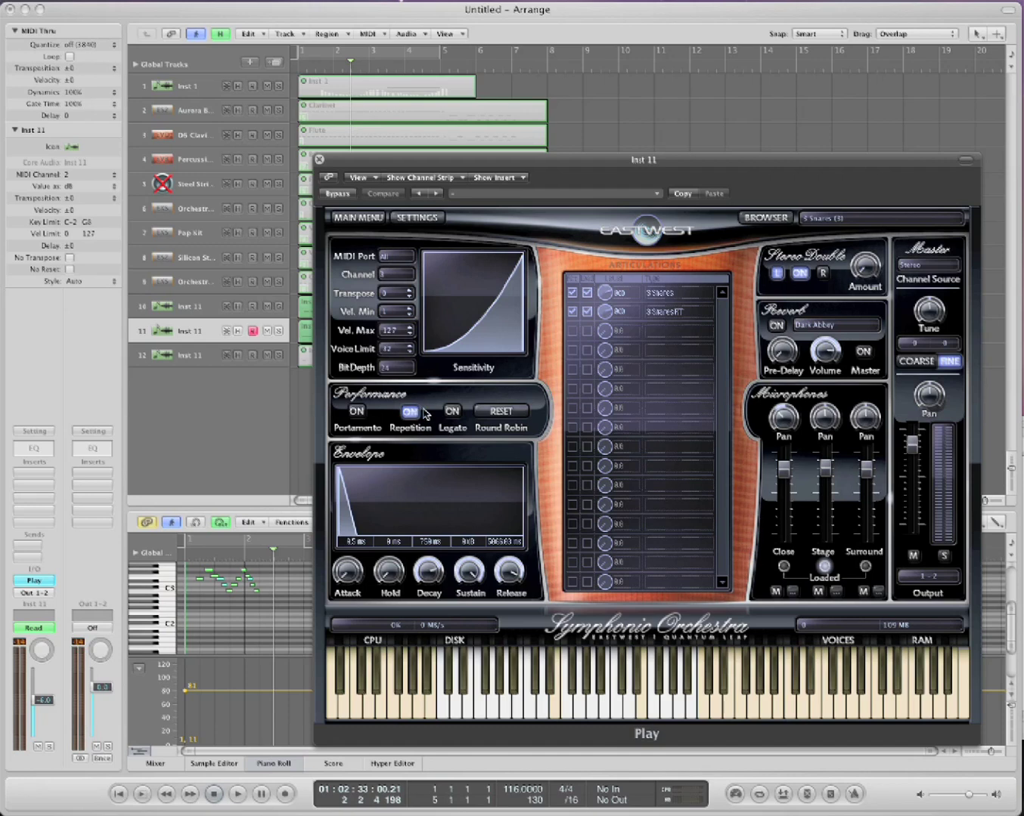
pyautogui.click(453, 412)
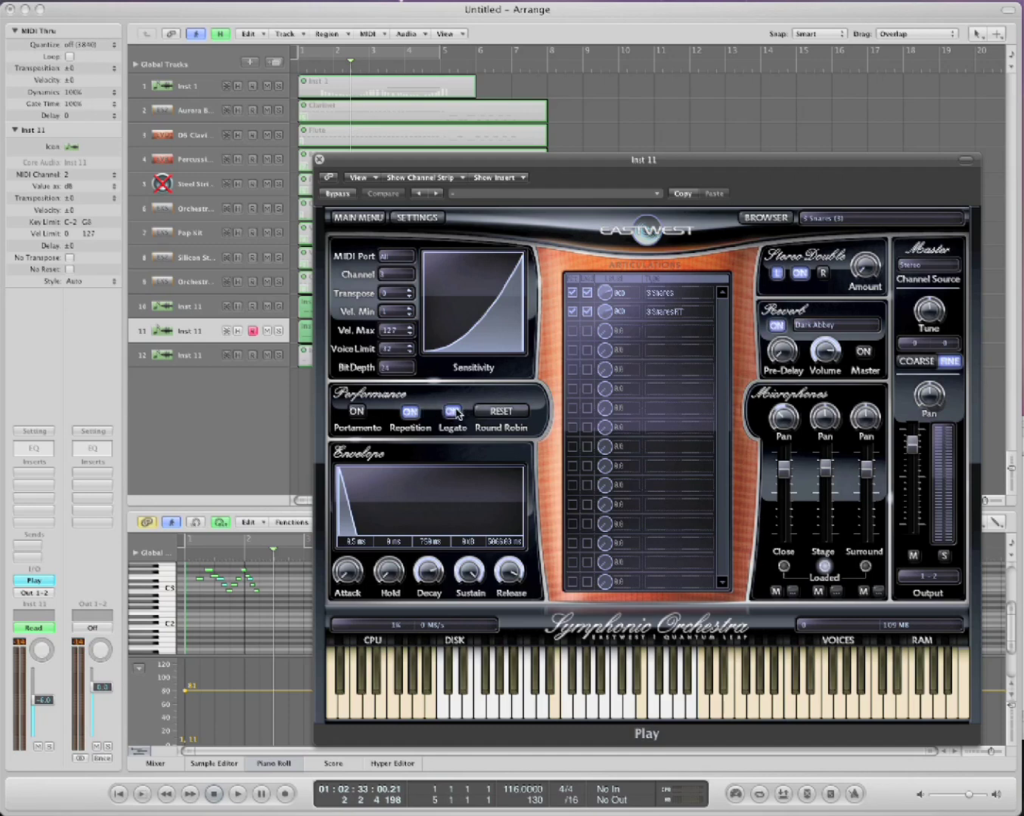
pyautogui.click(454, 412)
pyautogui.click(413, 417)
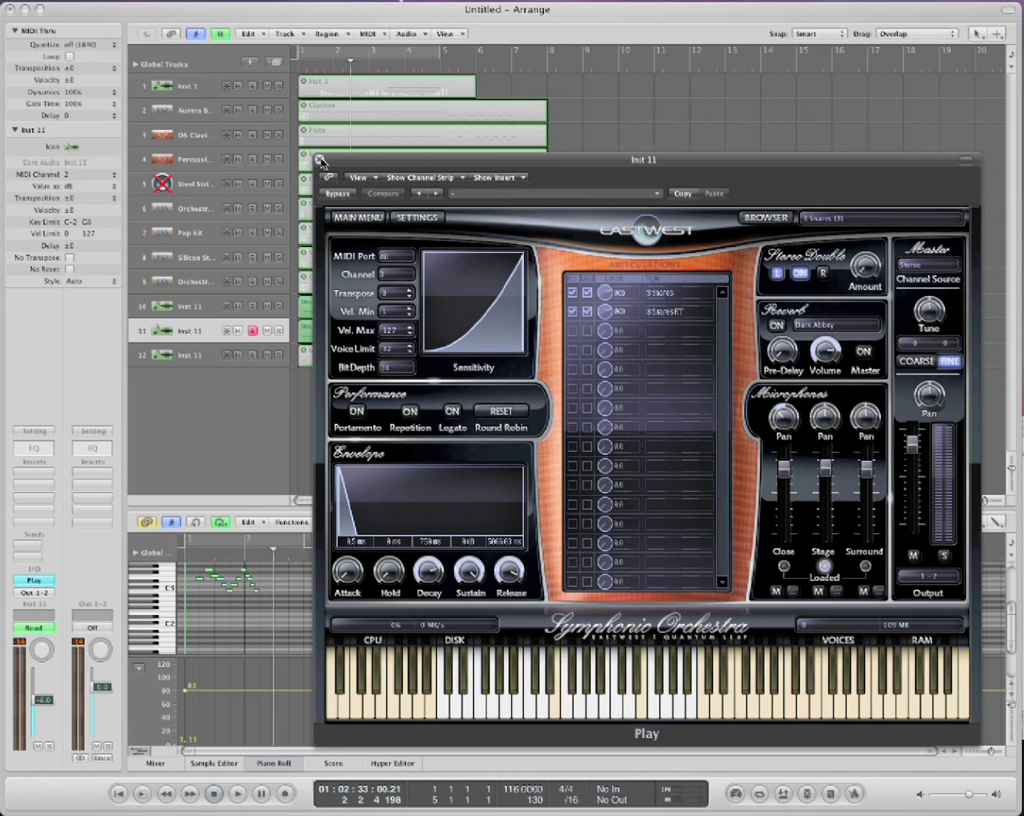
pyautogui.click(758, 219)
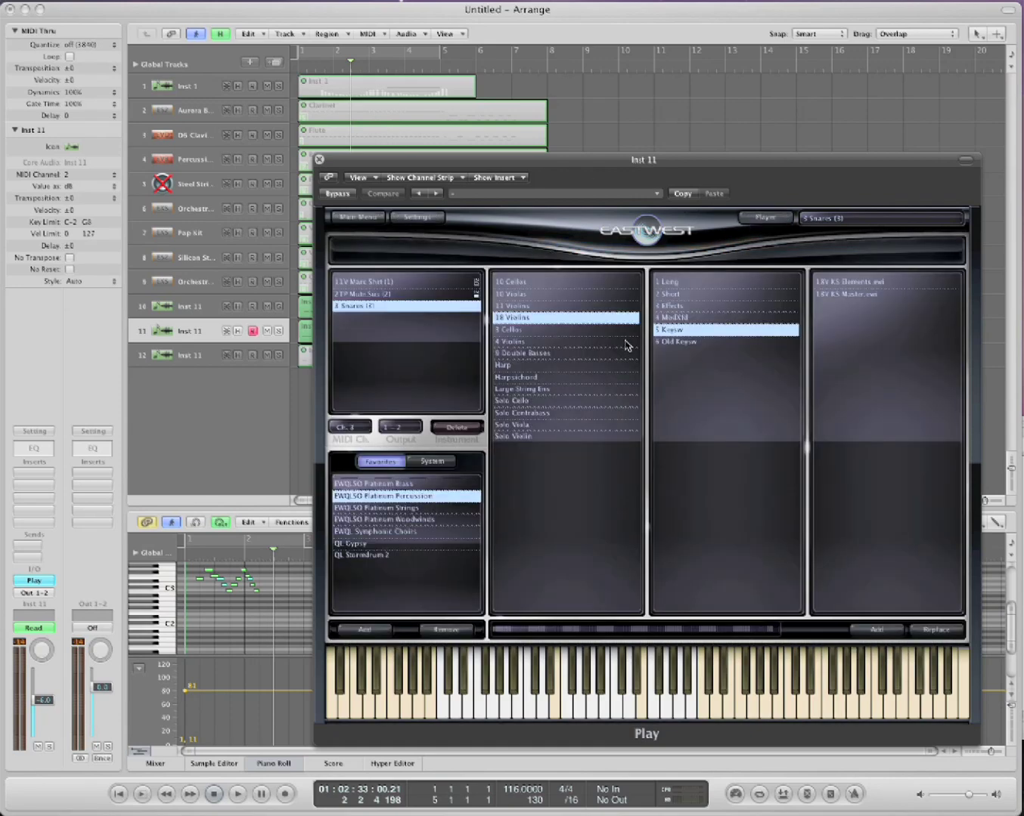
# Load QL Gypsy Flamenco Guitar 'Flam Chords Elements.ewi', replacing all loaded instruments.
pyautogui.click(393, 542)
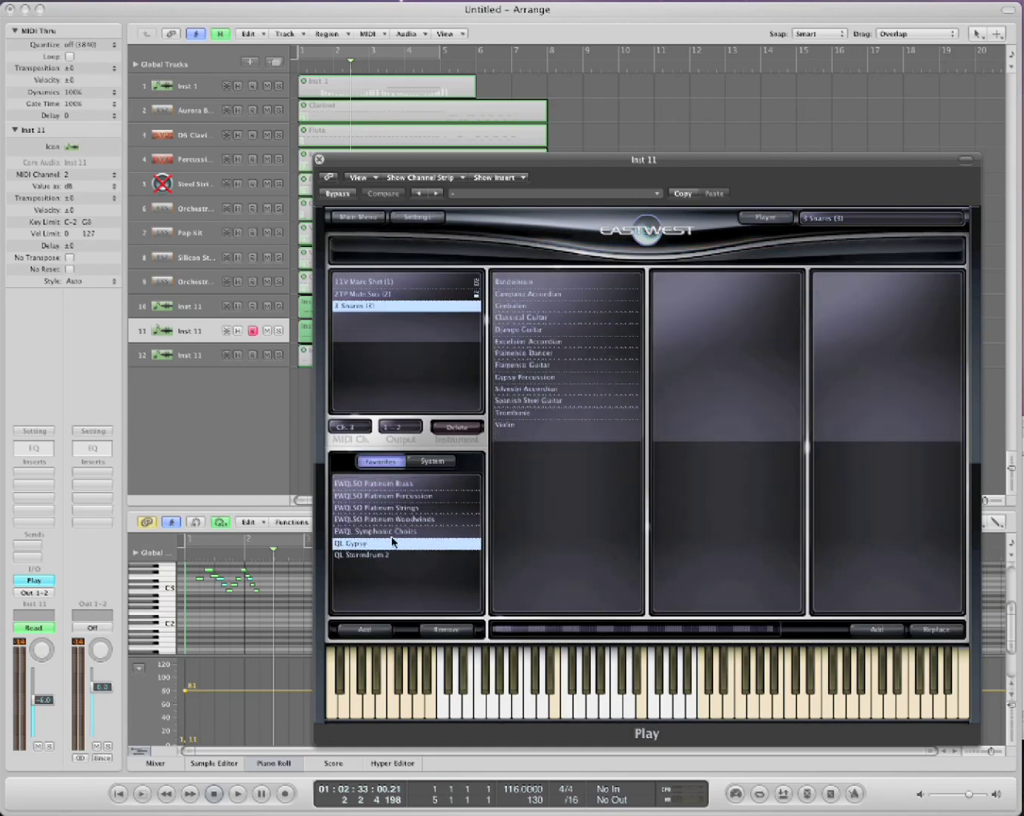
pyautogui.click(570, 366)
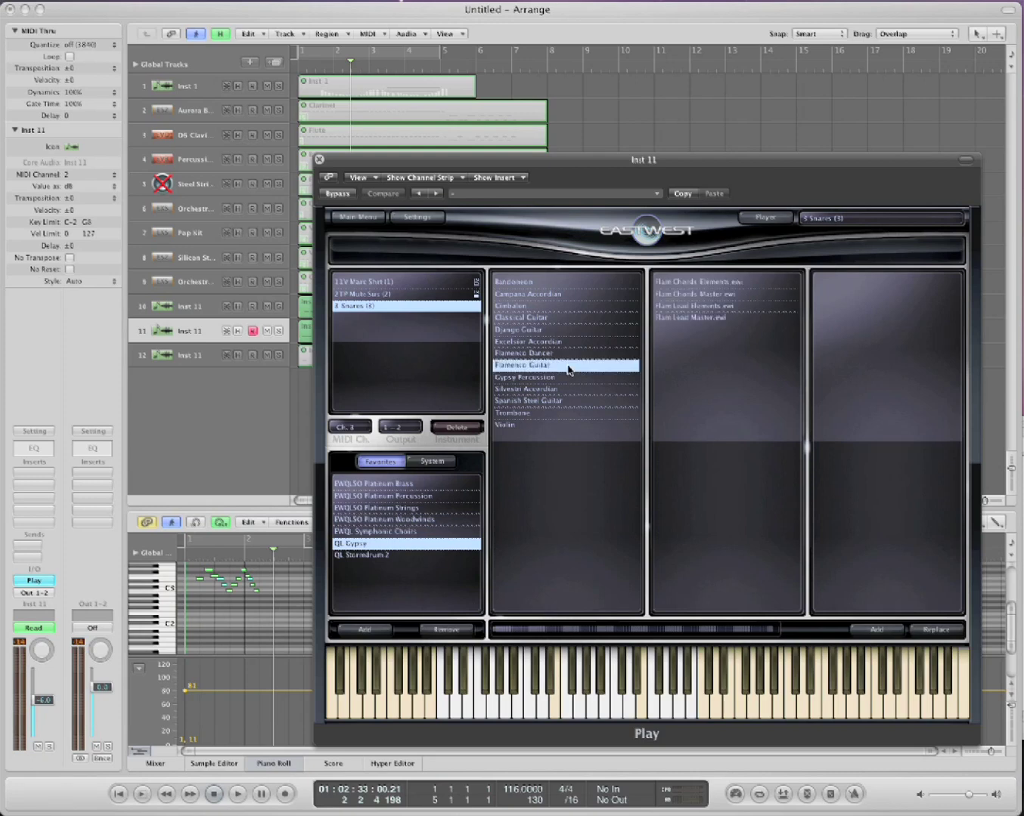
pyautogui.doubleClick(696, 284)
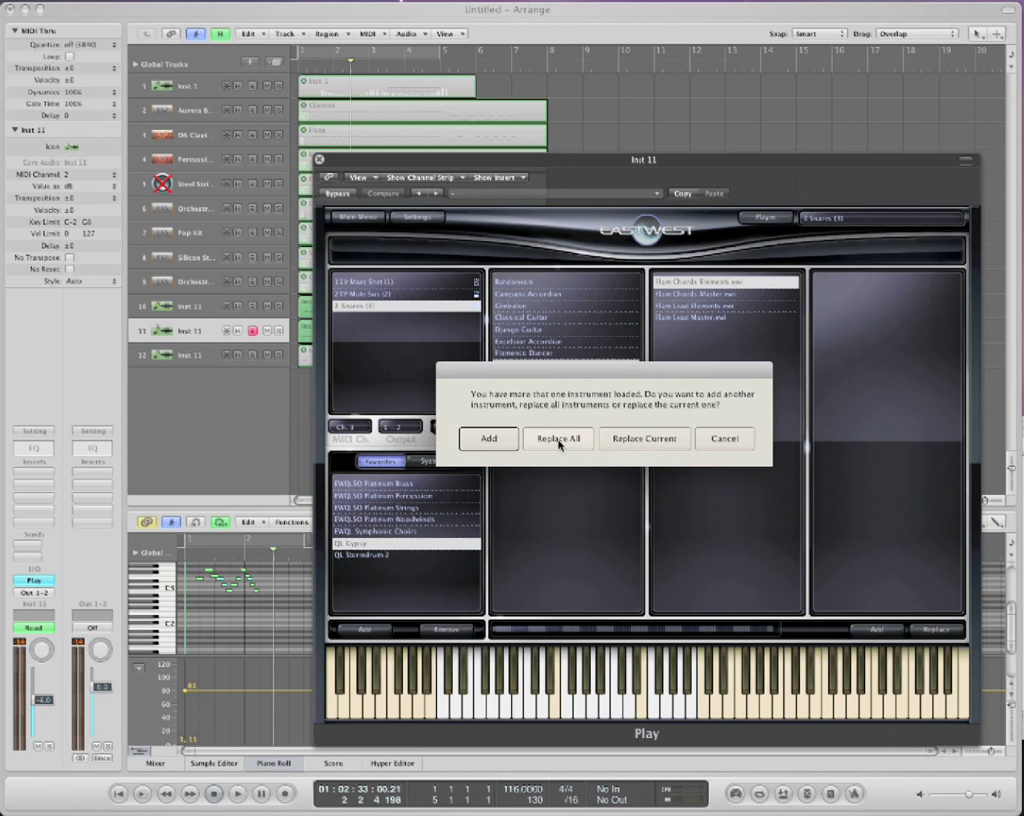
pyautogui.click(560, 439)
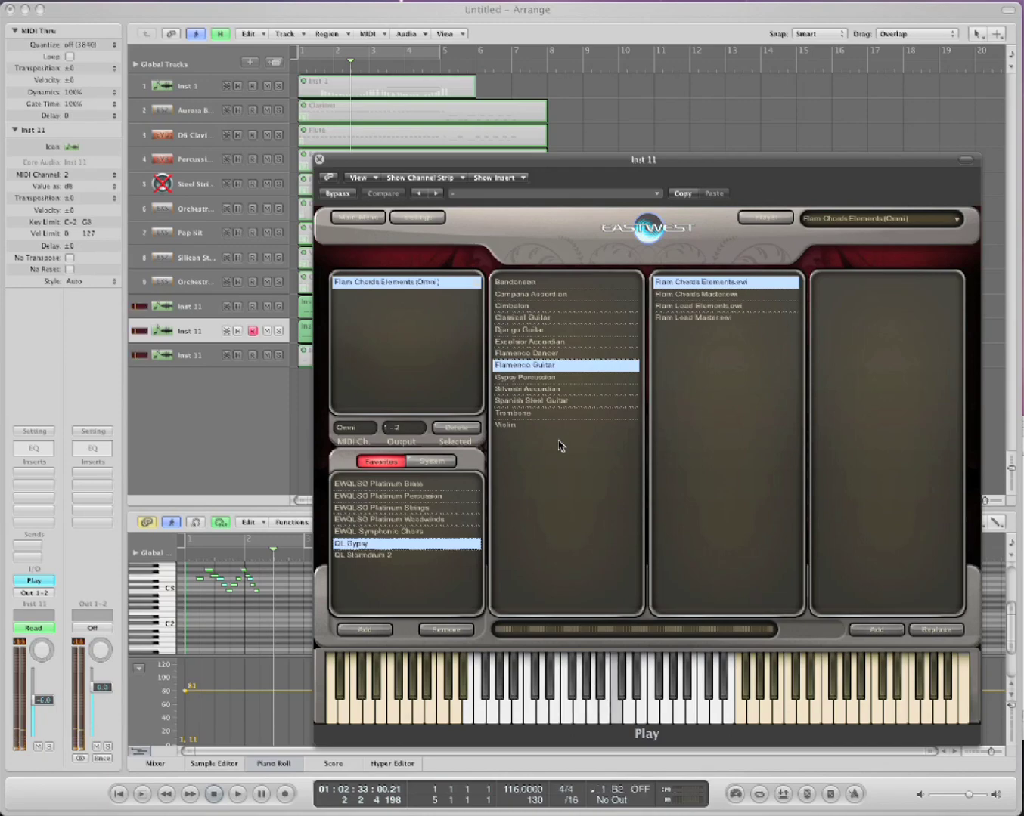
# Show the Gypsy player page and scroll through the Flam Chords Elements articulations and back.
pyautogui.click(777, 220)
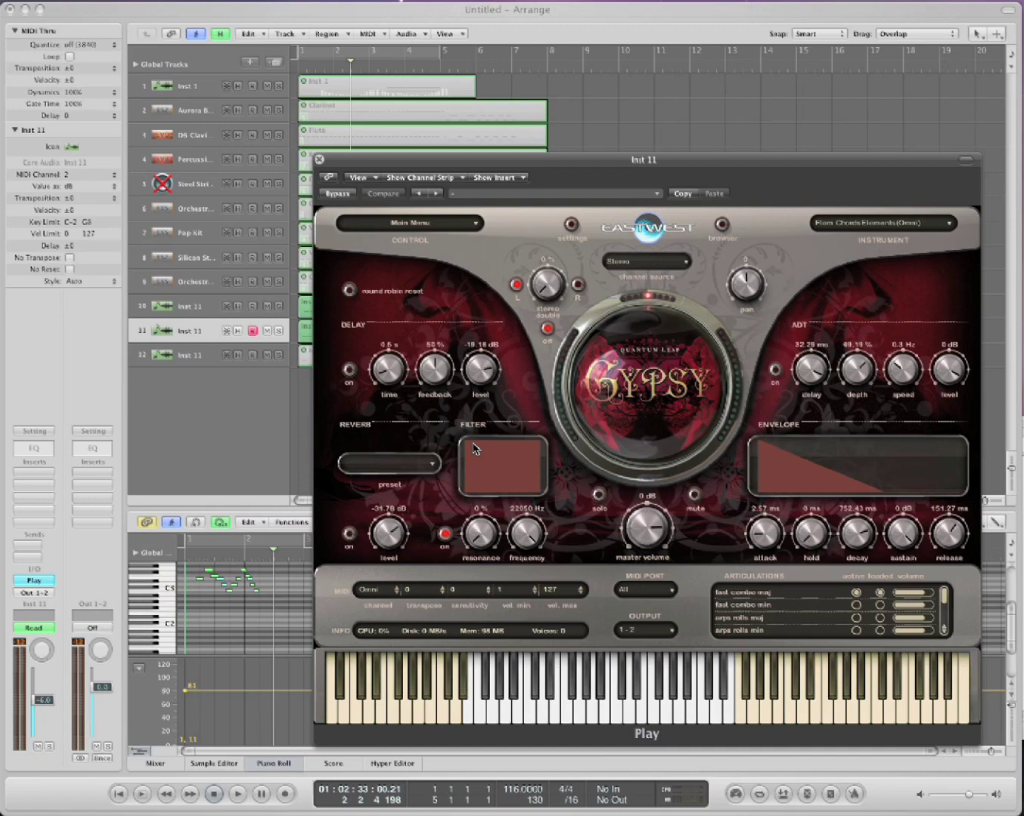
pyautogui.scroll(-2, 943, 608)
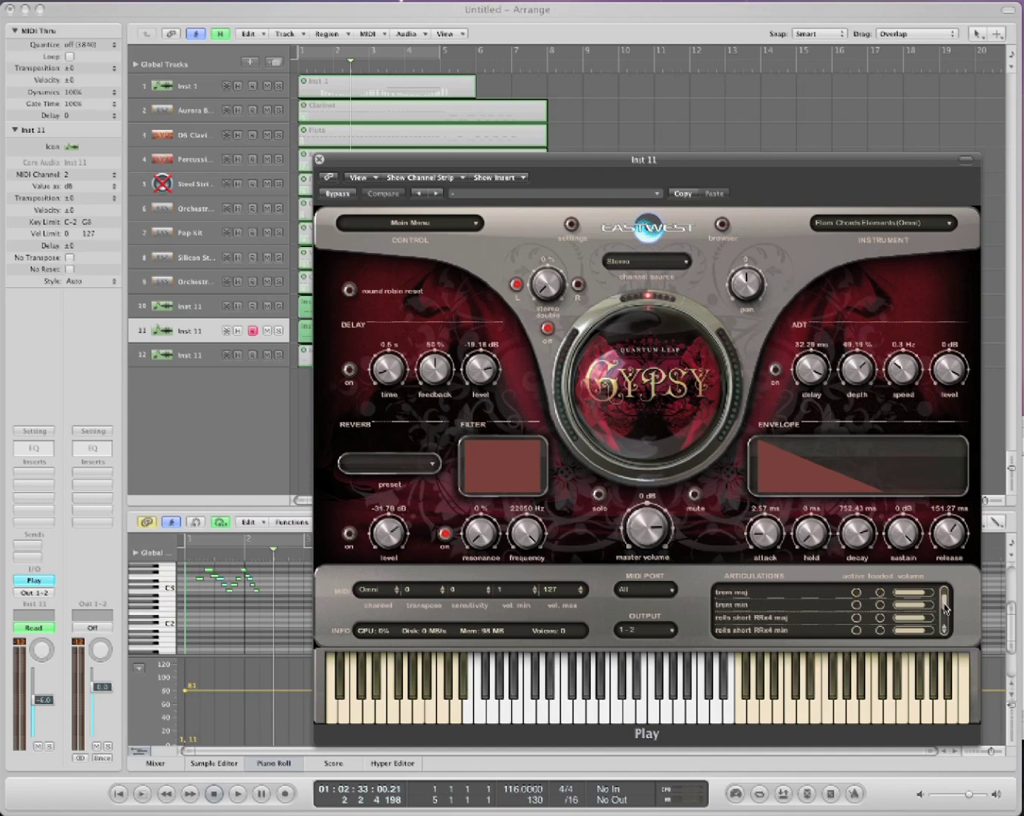
pyautogui.scroll(-2, 944, 612)
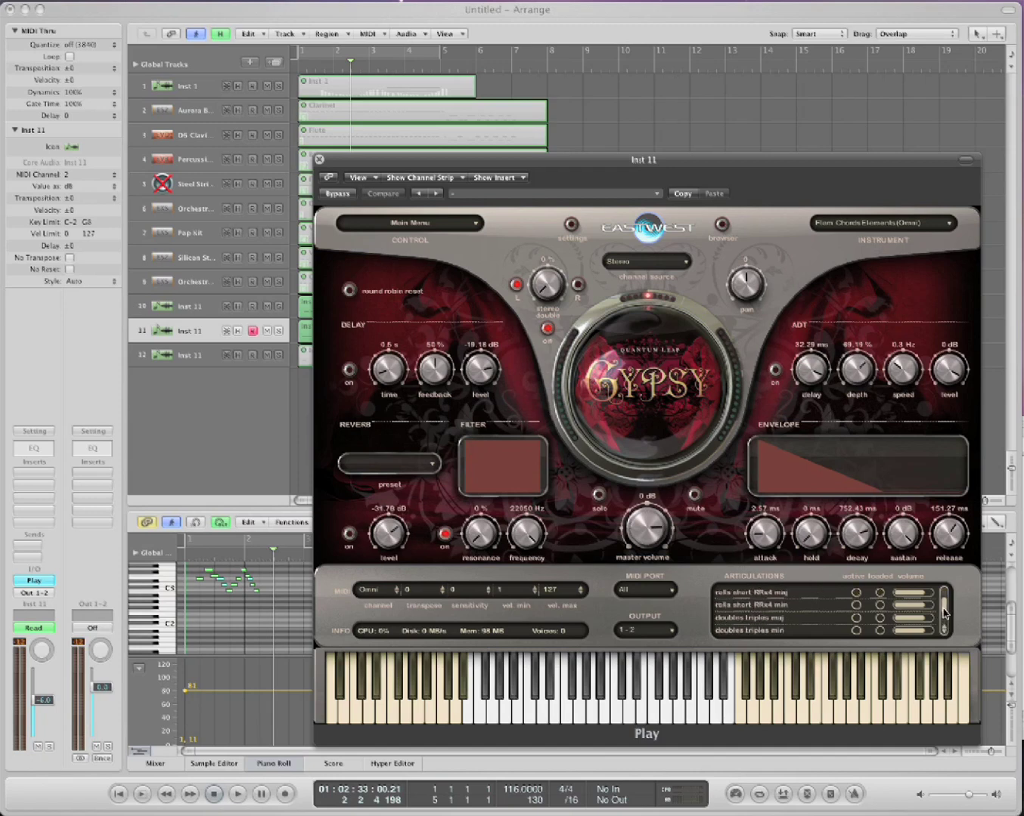
pyautogui.moveTo(943, 612); pyautogui.dragTo(943, 596)
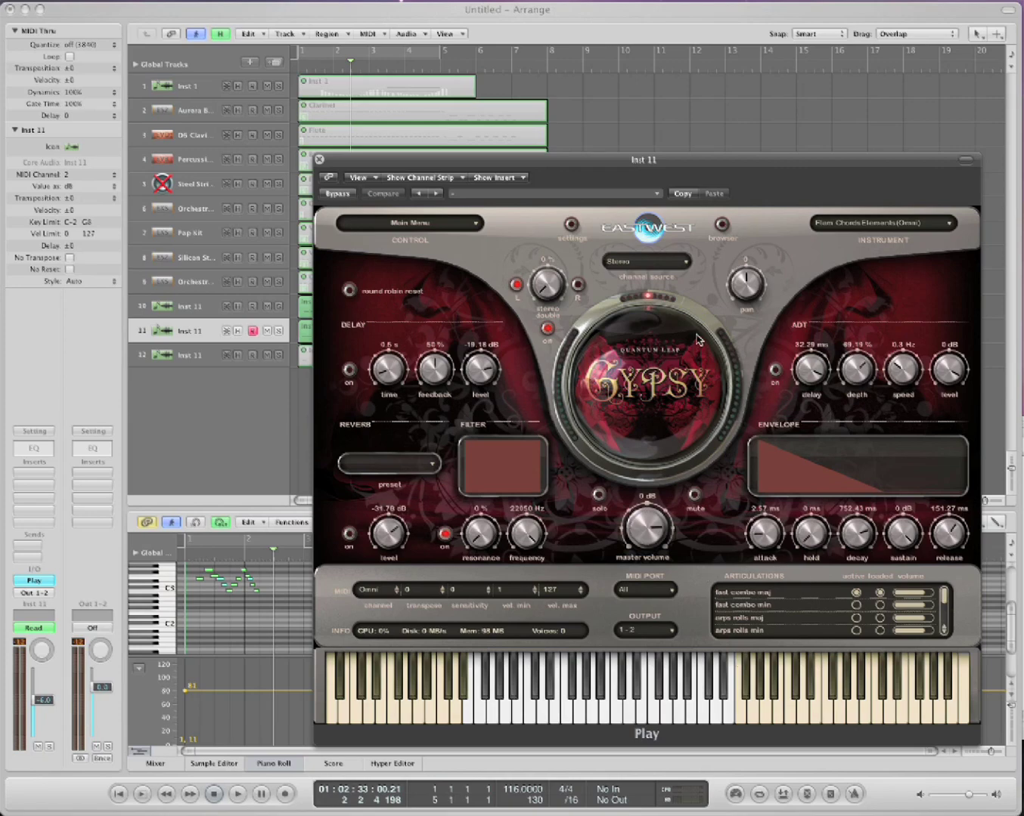
# Replace the guitar with Stormdrum 2 Zendrum 'Godzilla Hits ZEN', then list Sound Design Percussion patches.
pyautogui.click(721, 230)
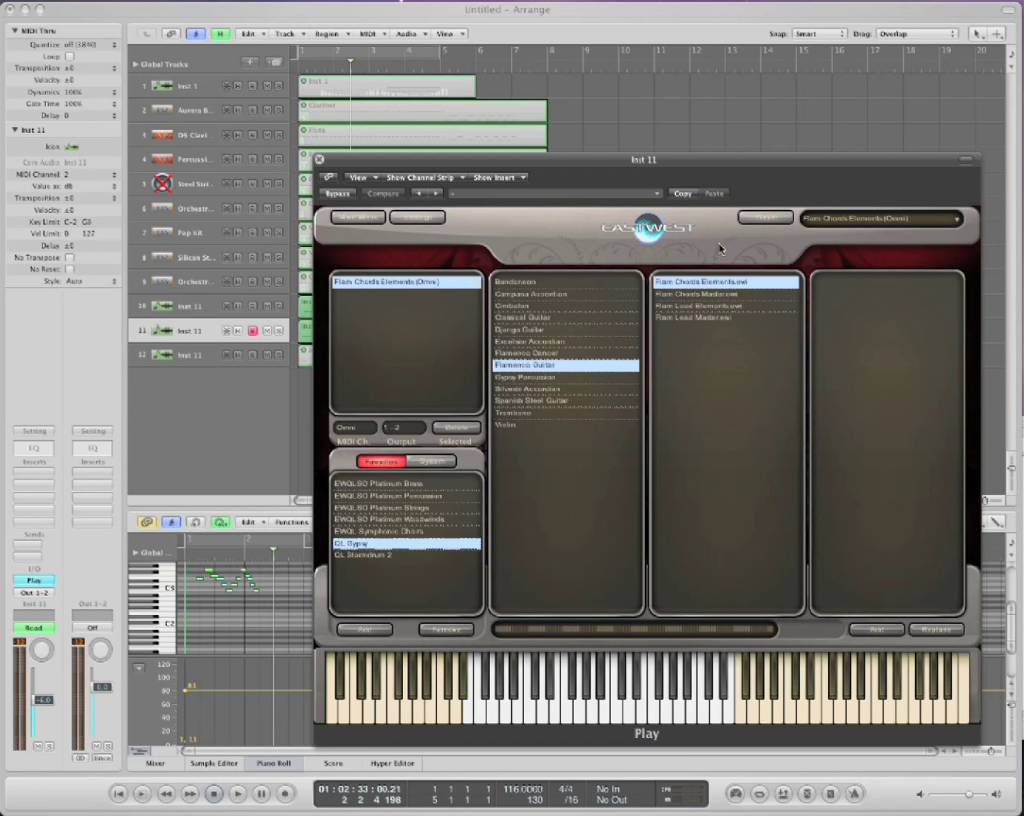
pyautogui.click(418, 557)
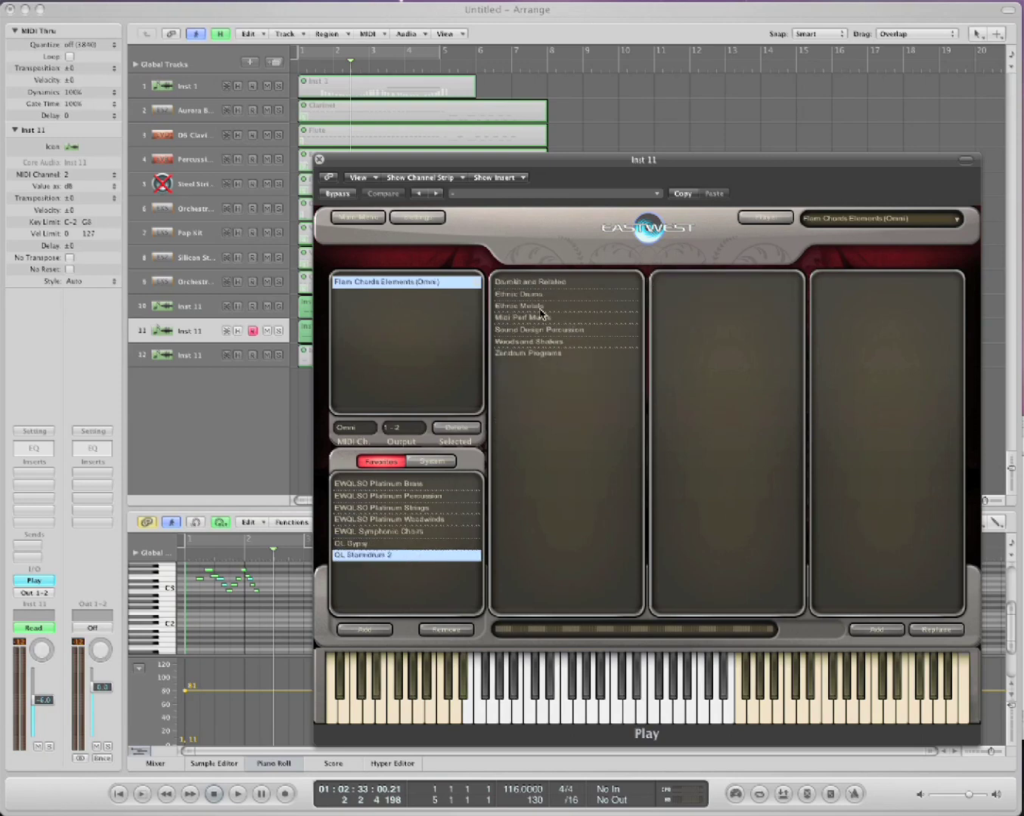
pyautogui.click(533, 283)
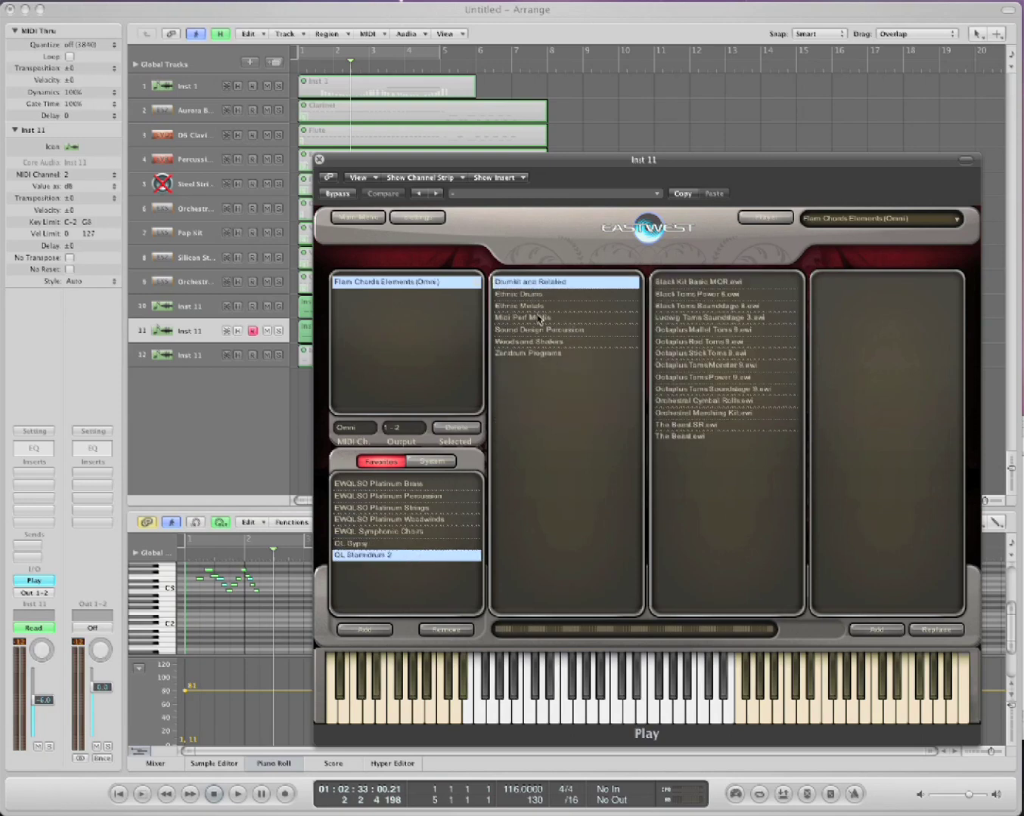
pyautogui.click(546, 353)
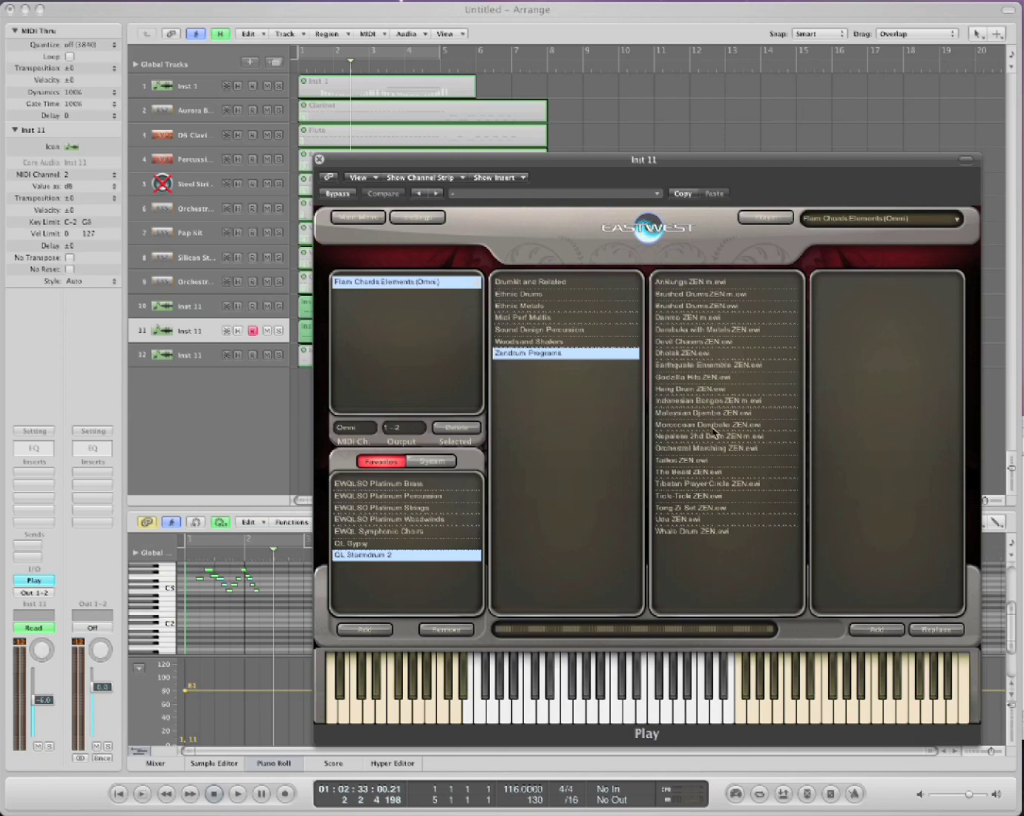
pyautogui.doubleClick(694, 377)
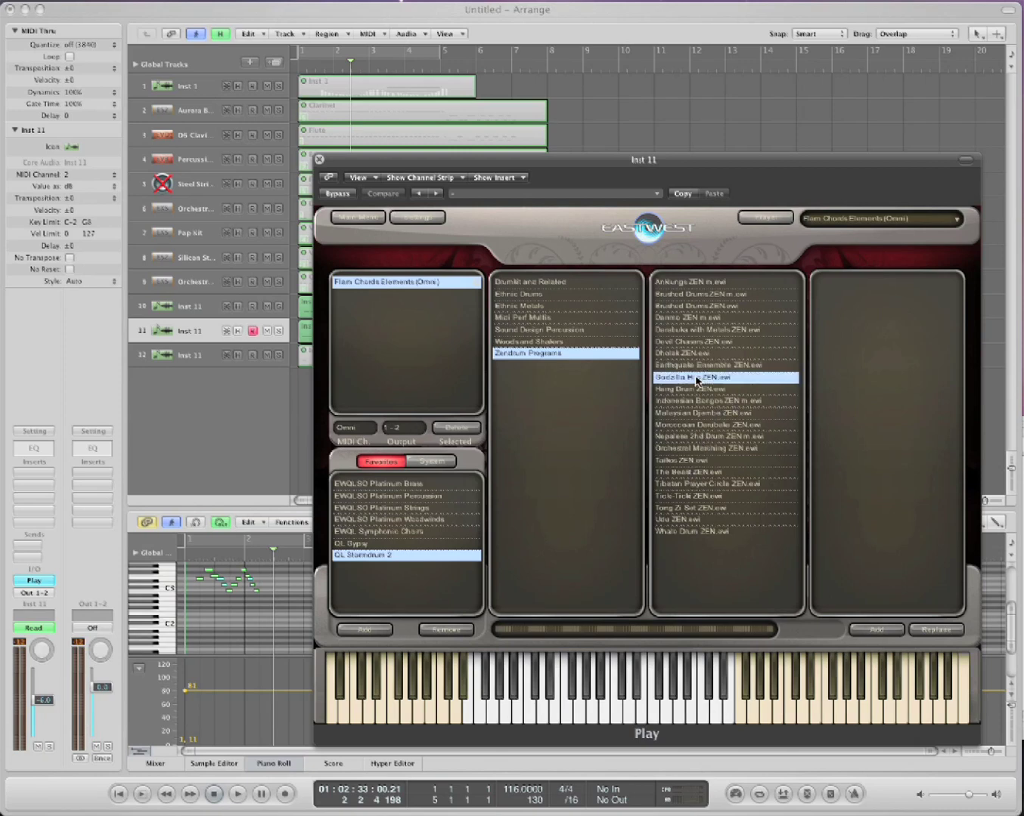
pyautogui.click(635, 442)
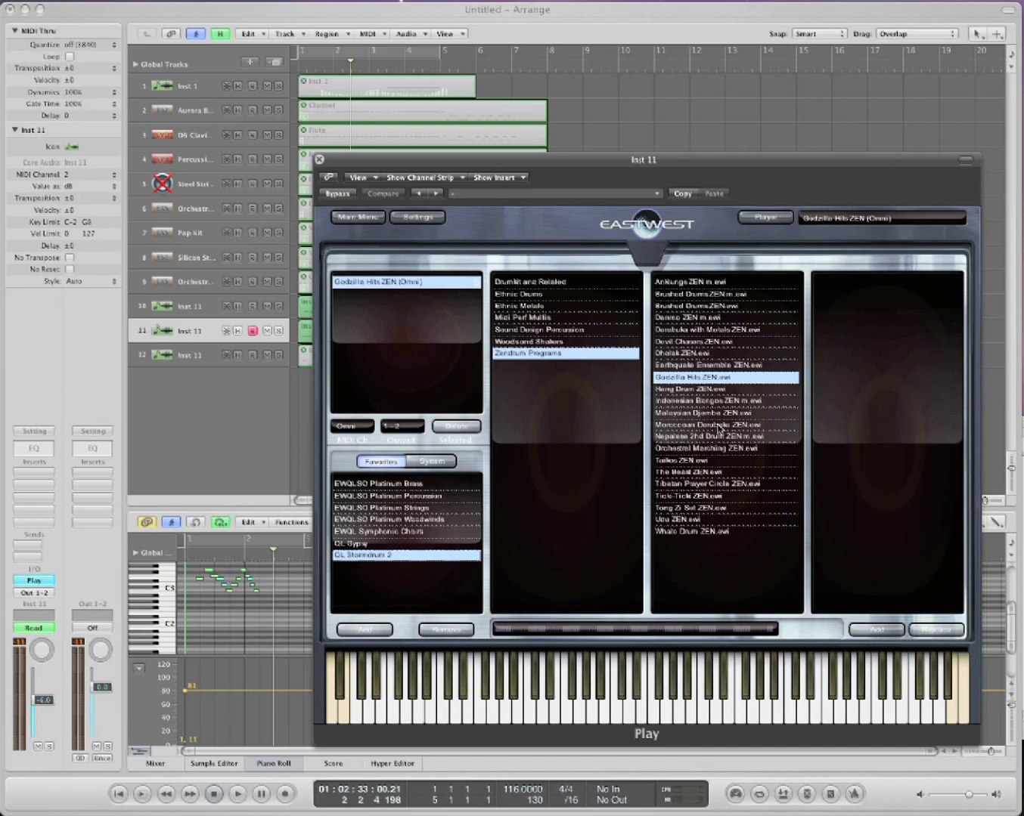
pyautogui.click(524, 344)
pyautogui.click(527, 330)
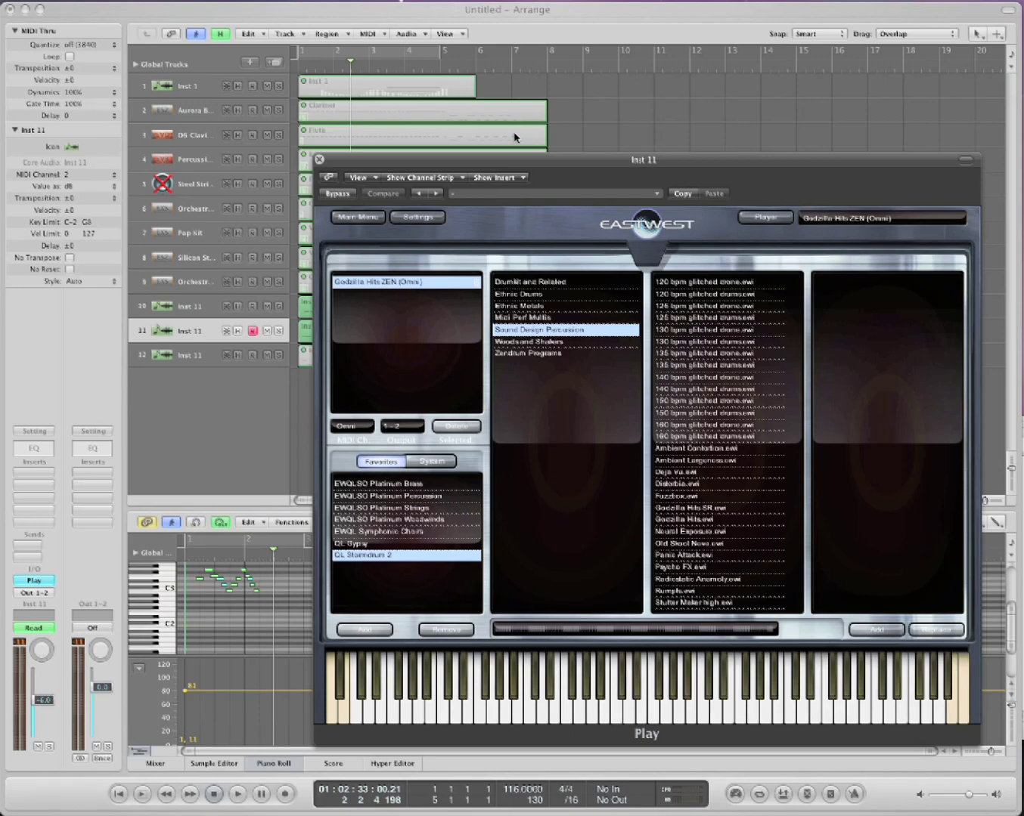
# Move and close the plugin window, with track 12 selected for new tracks.
pyautogui.moveTo(499, 159); pyautogui.dragTo(605, 77)
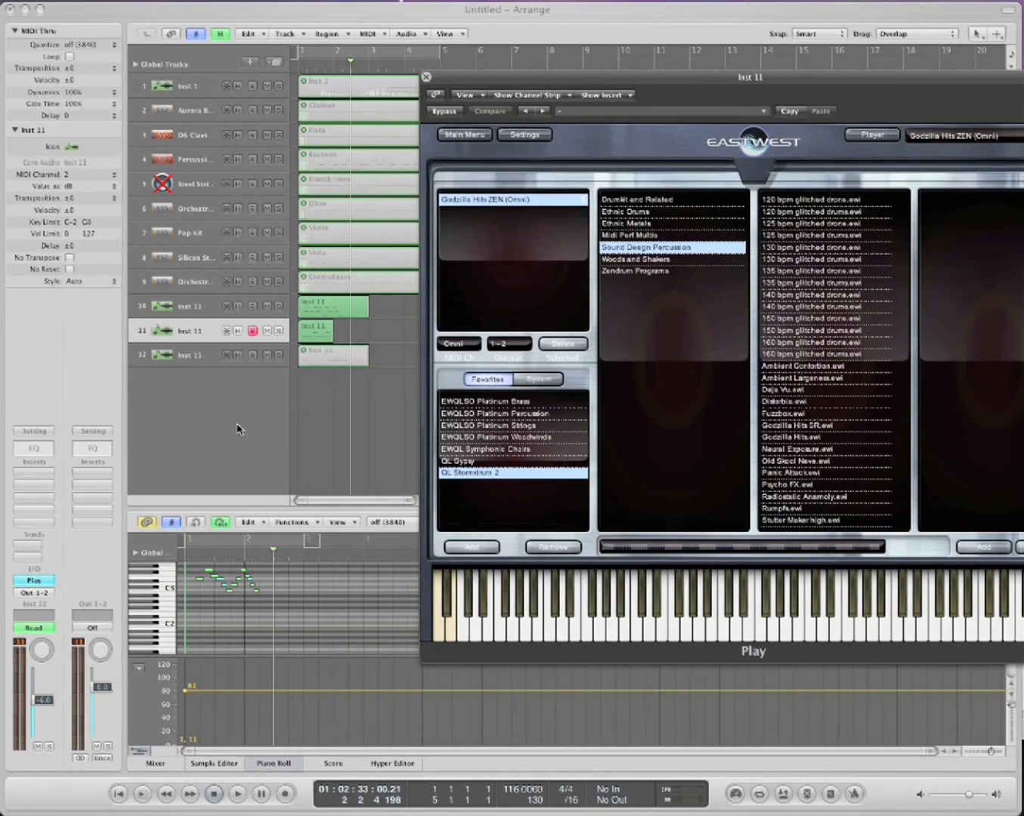
pyautogui.click(191, 363)
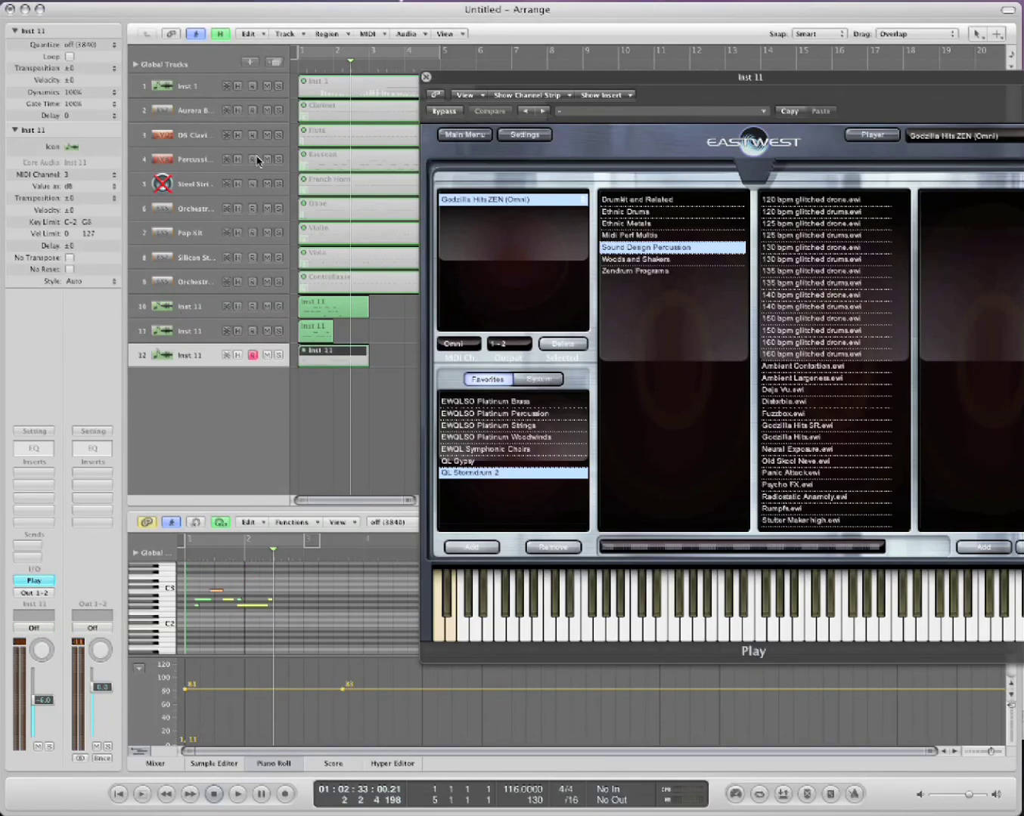
pyautogui.doubleClick(281, 65)
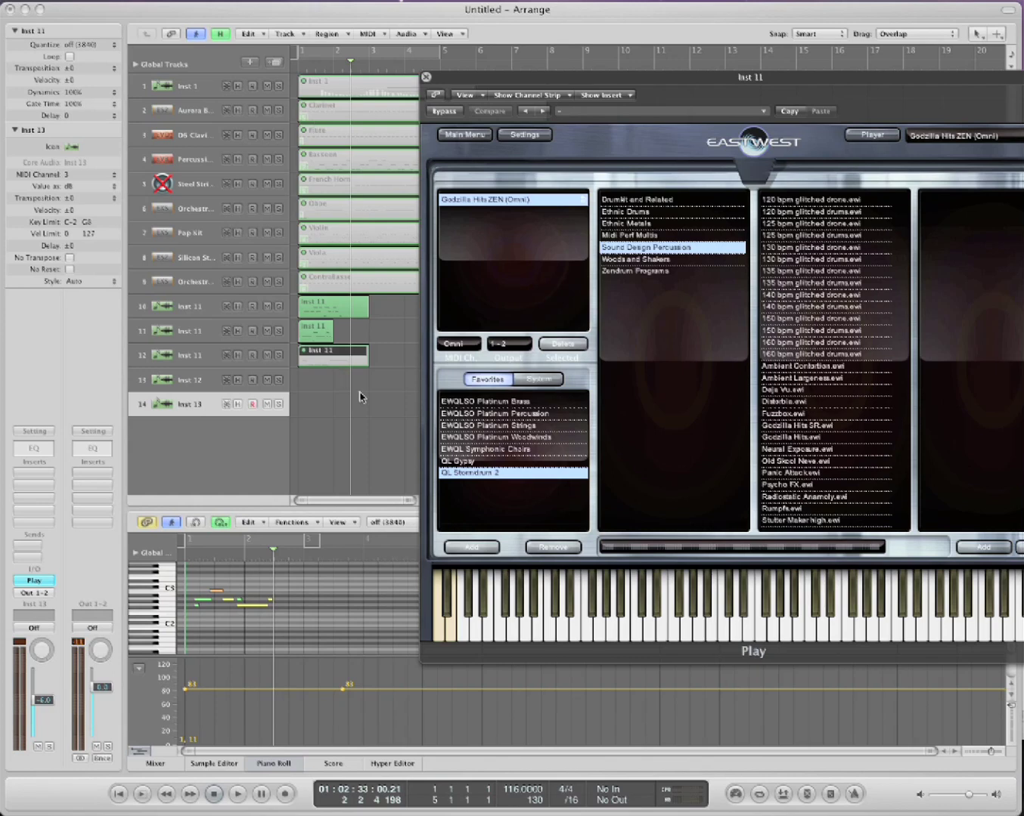
pyautogui.click(480, 79)
pyautogui.click(425, 76)
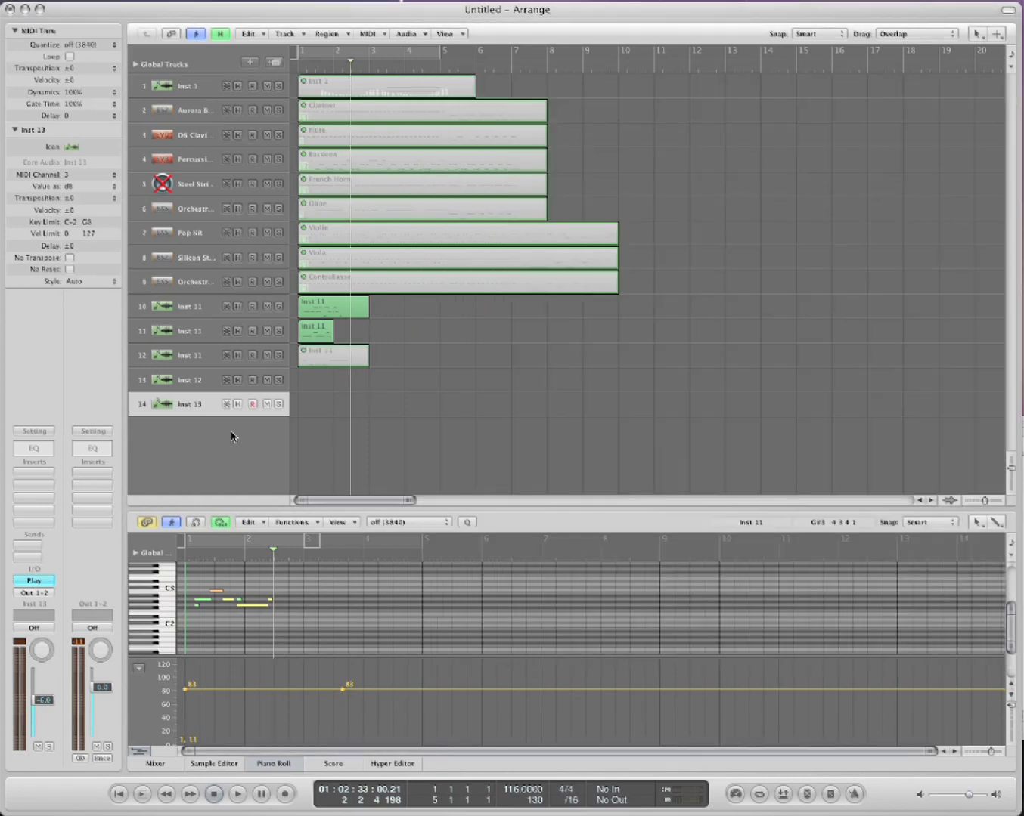
# Add 8 multi-timbral software instrument tracks (15–22) and select track 15.
pyautogui.click(249, 62)
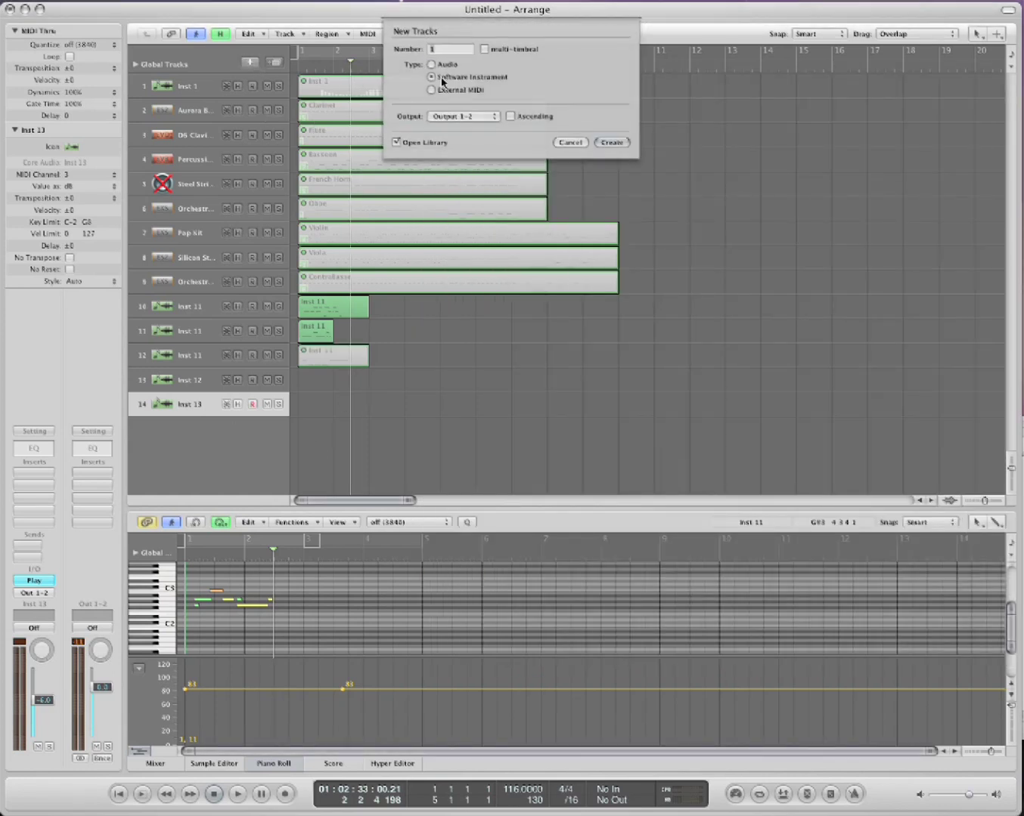
pyautogui.write('8')
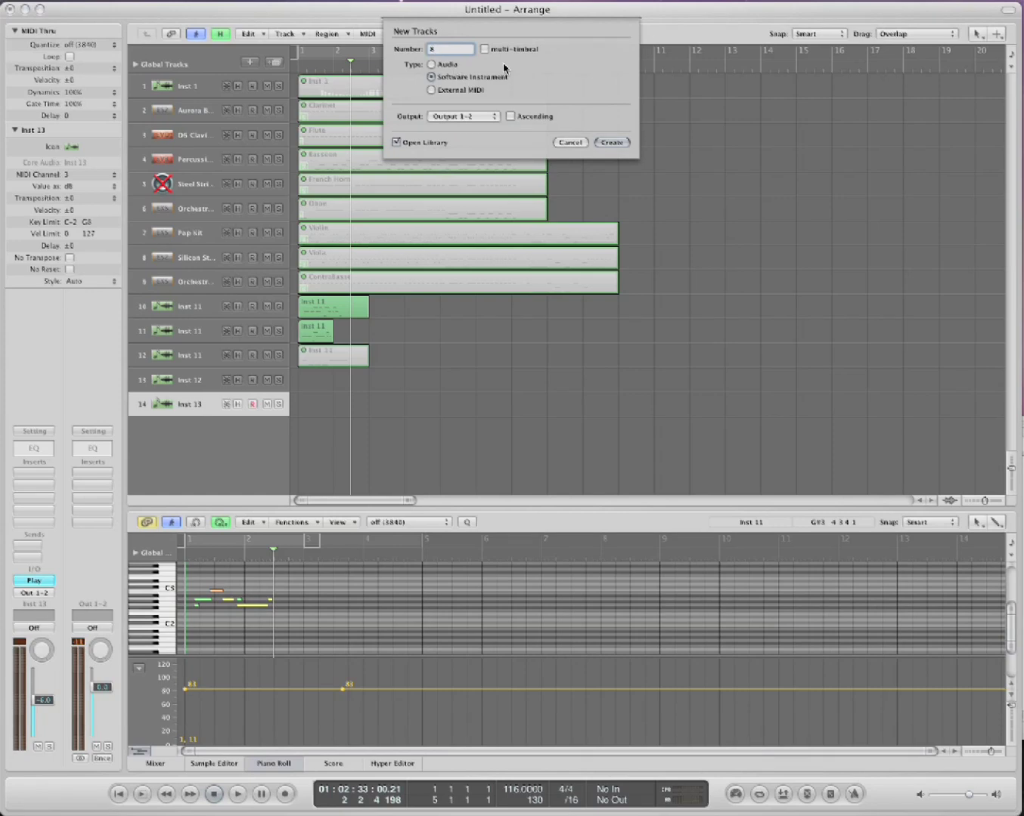
pyautogui.click(483, 50)
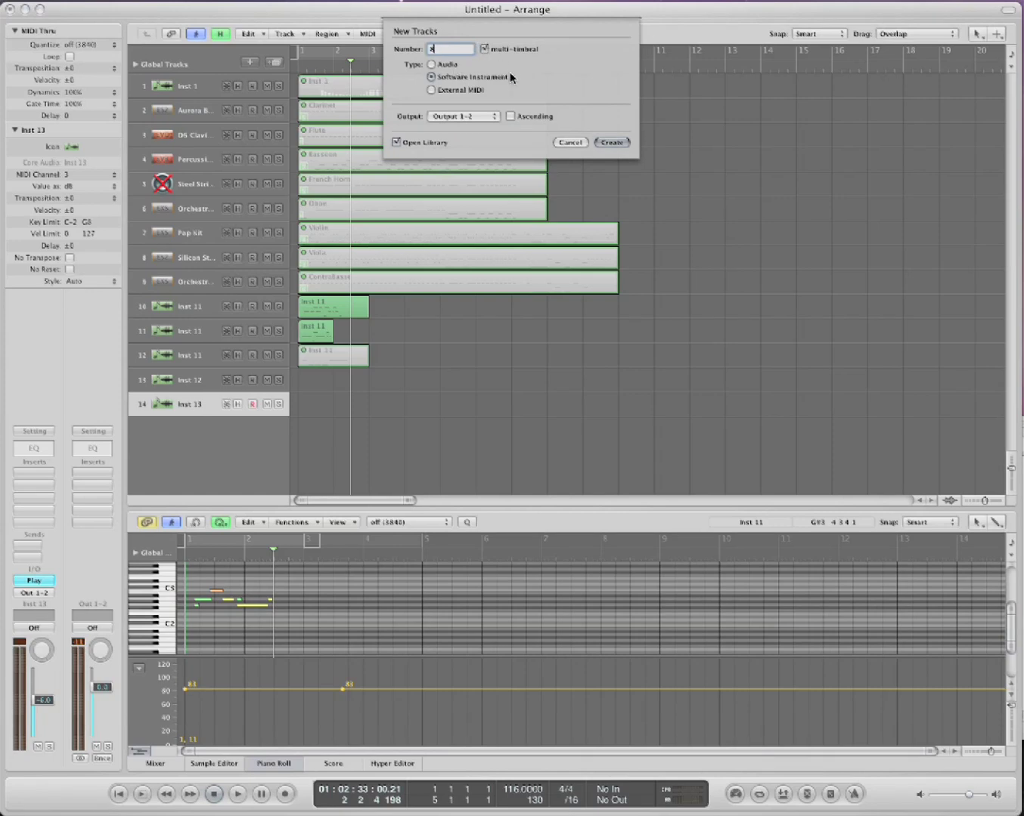
pyautogui.click(609, 143)
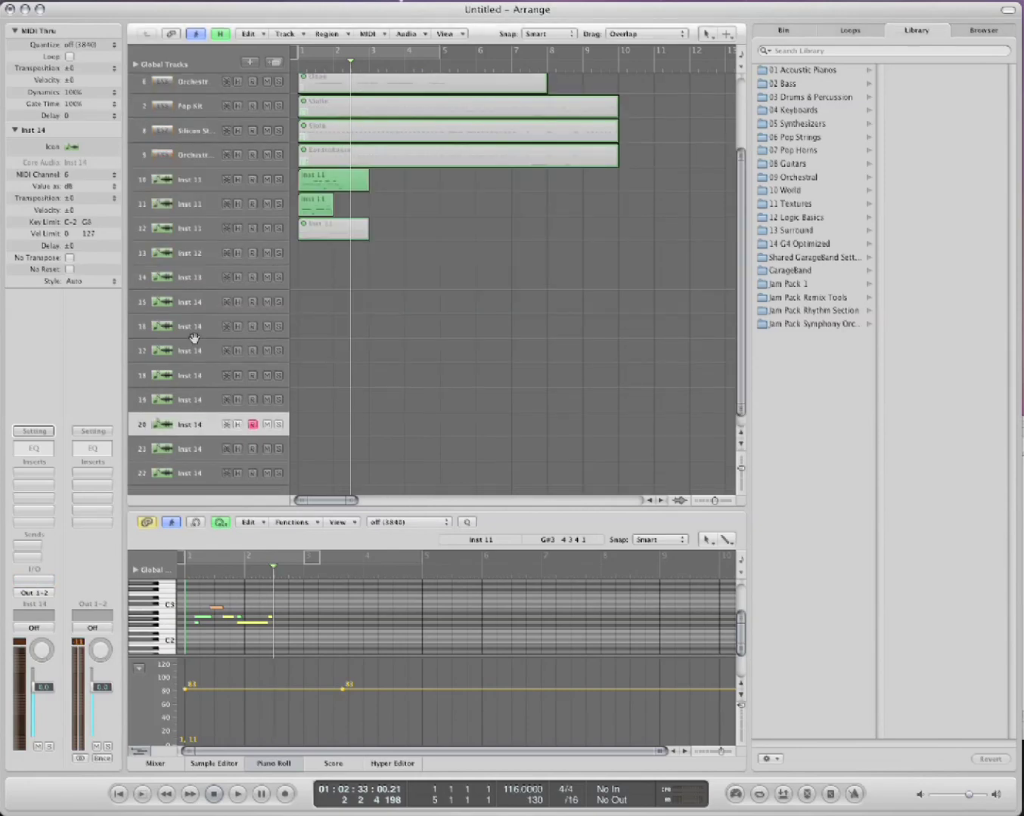
pyautogui.click(188, 303)
# Hide Library and Piano Roll, then insert EastWest Play (Stereo) on track 15.
pyautogui.press('y')
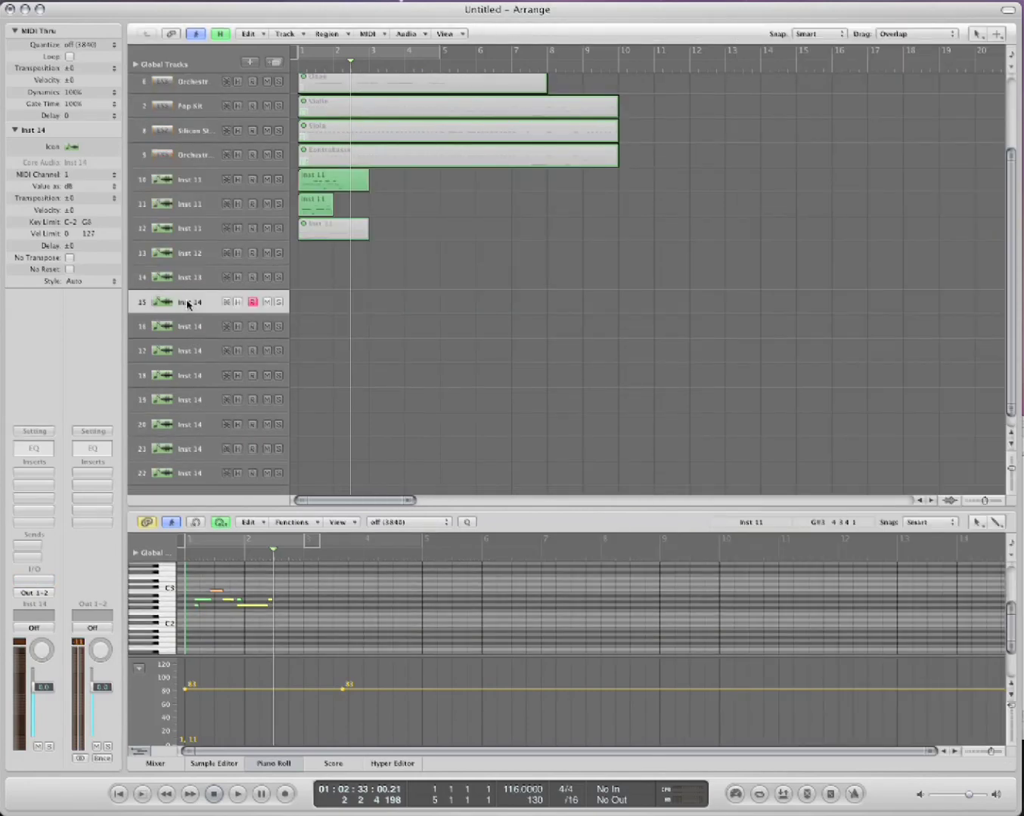
pyautogui.press('p')
pyautogui.click(42, 581)
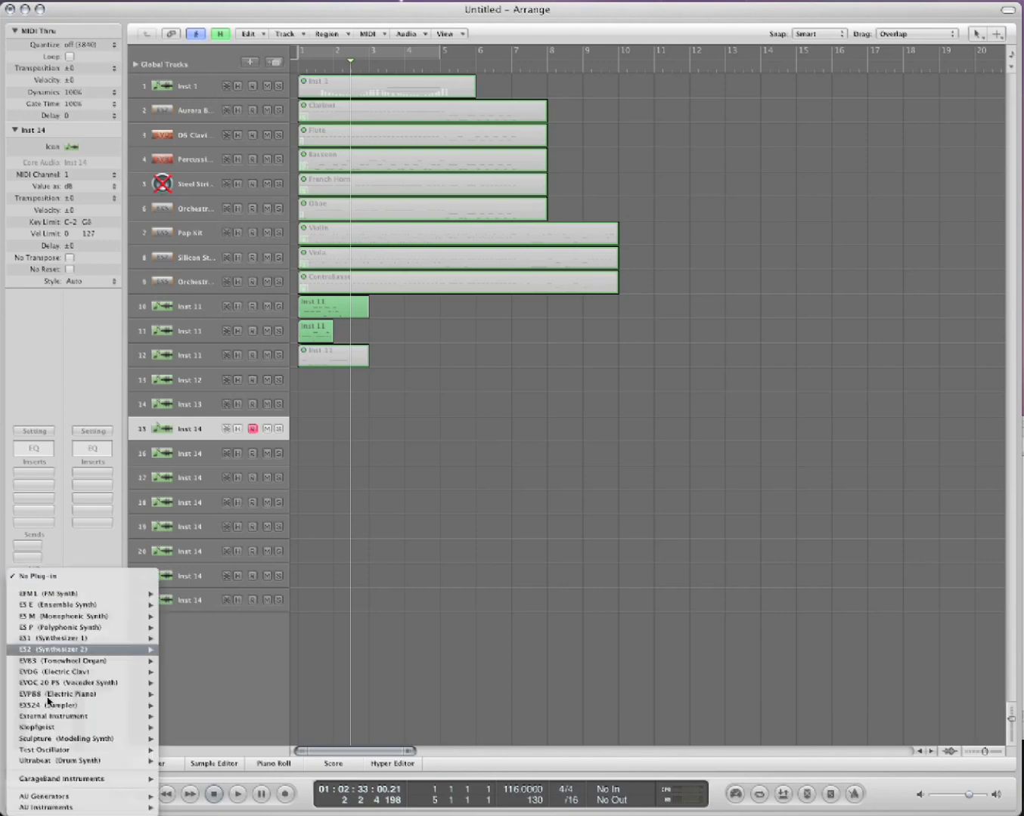
pyautogui.moveTo(76, 807)
pyautogui.moveTo(216, 793)
pyautogui.moveTo(300, 796)
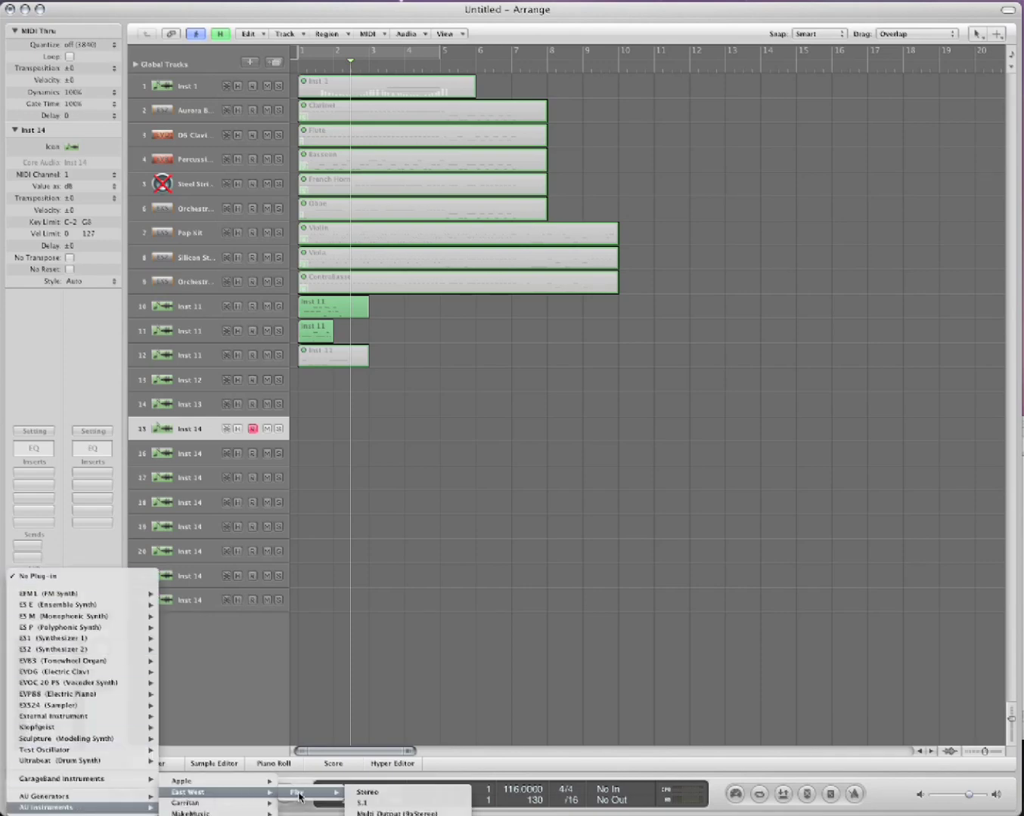
pyautogui.click(367, 792)
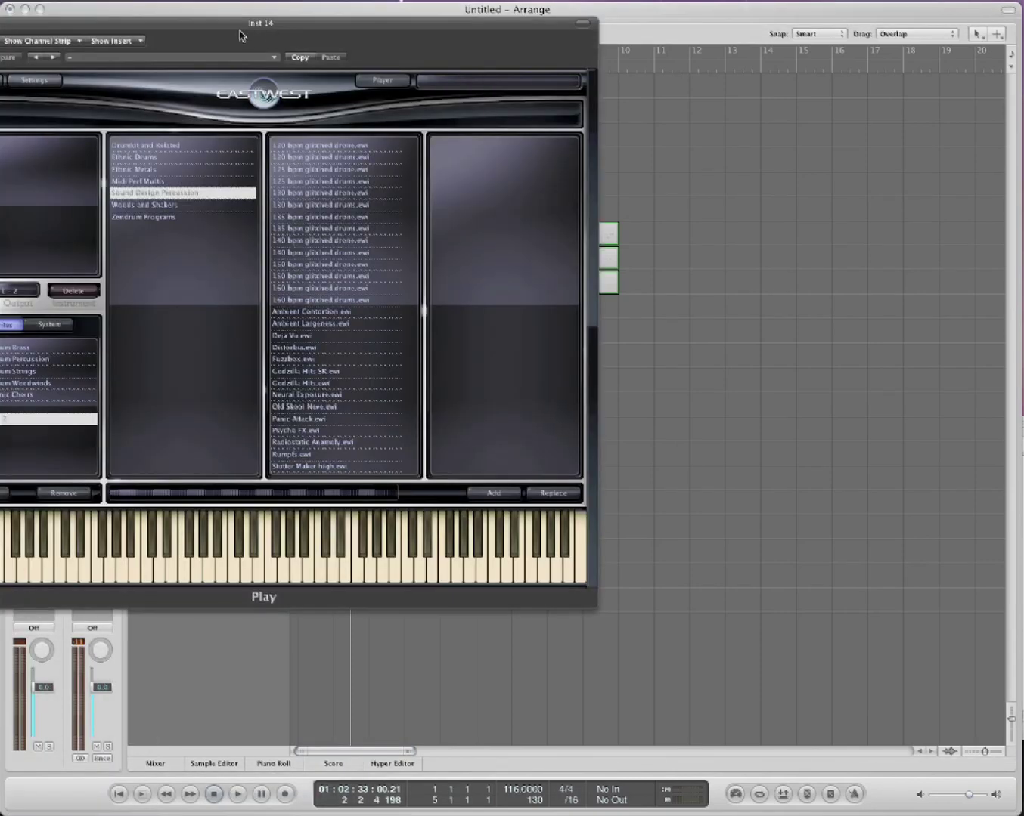
pyautogui.moveTo(240, 36); pyautogui.dragTo(652, 118)
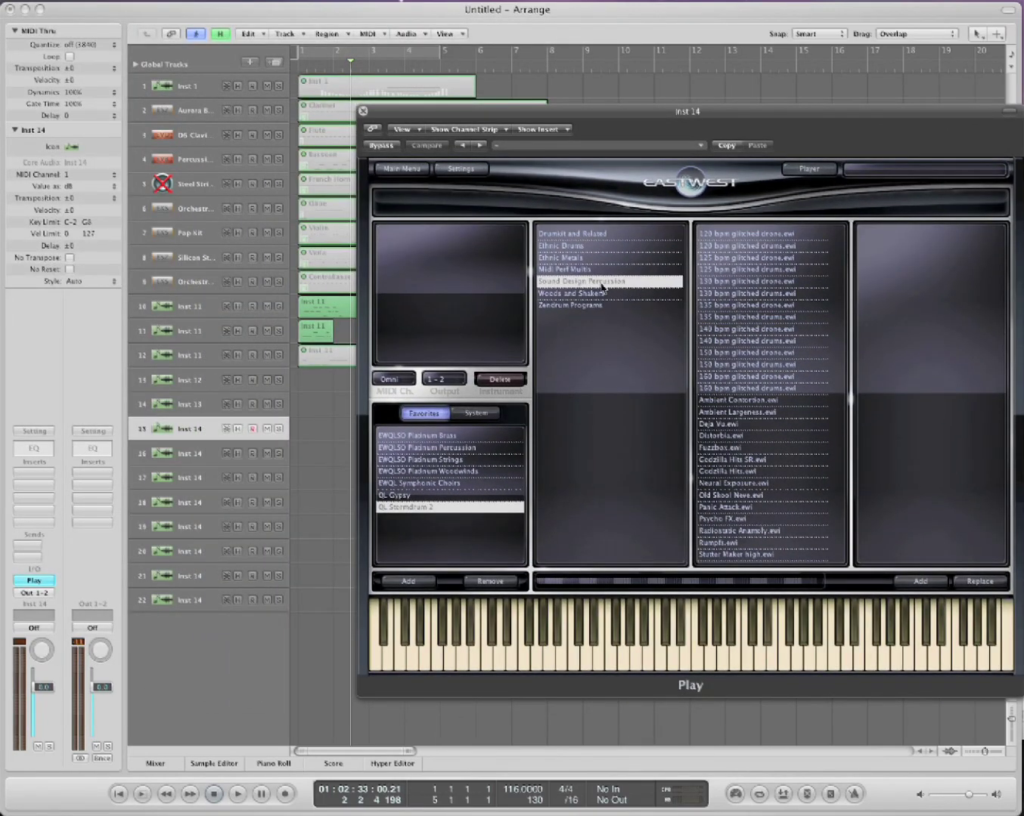
# Load the Urban Samurai 4 4 160 multi from Play's Midi Perf Multis.
pyautogui.click(582, 270)
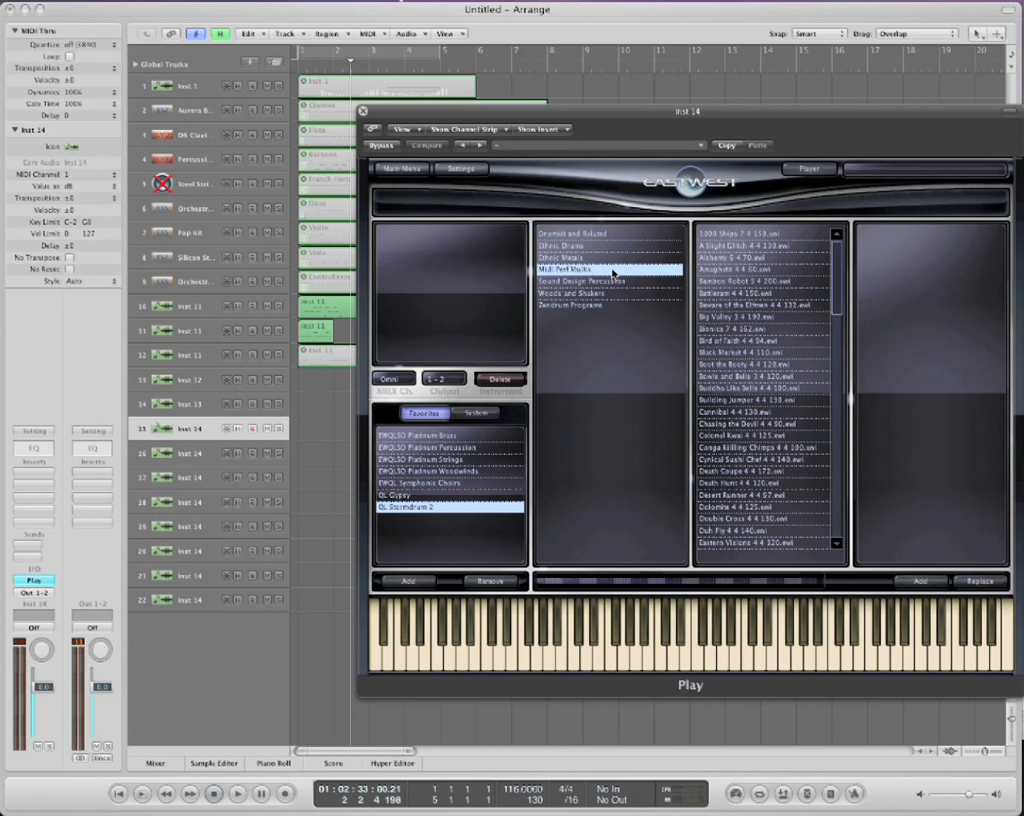
pyautogui.scroll(-15, 786, 305)
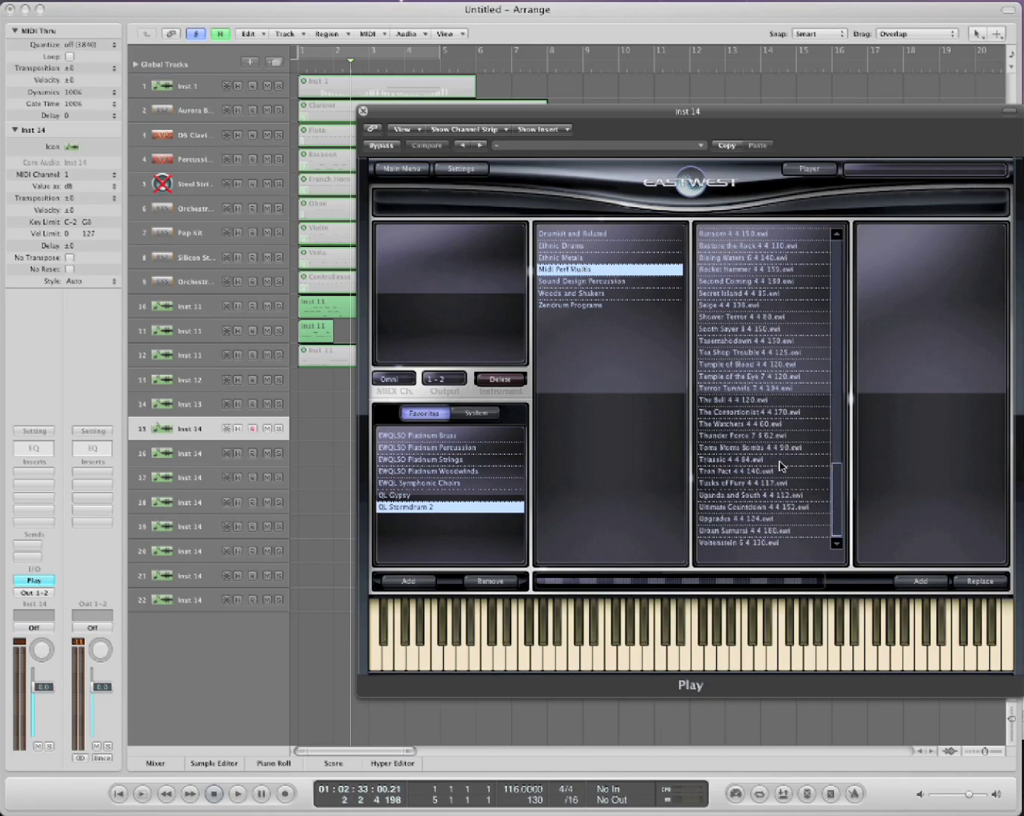
pyautogui.click(730, 532)
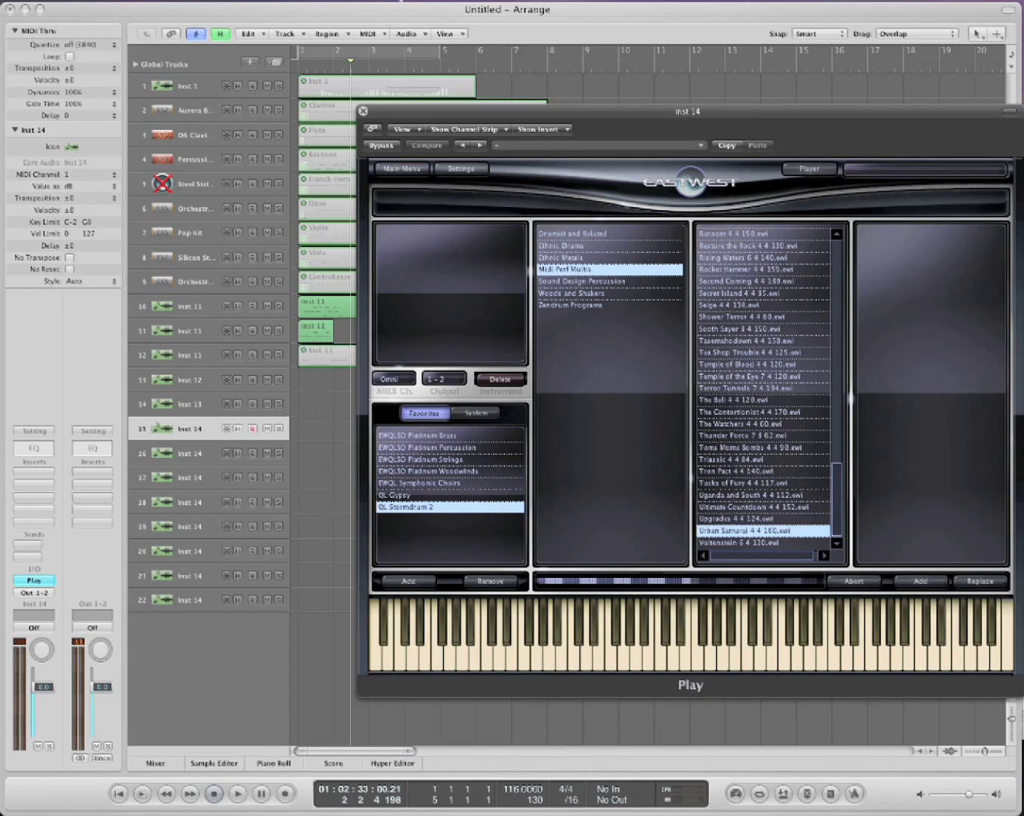
pyautogui.press('super+Tab')
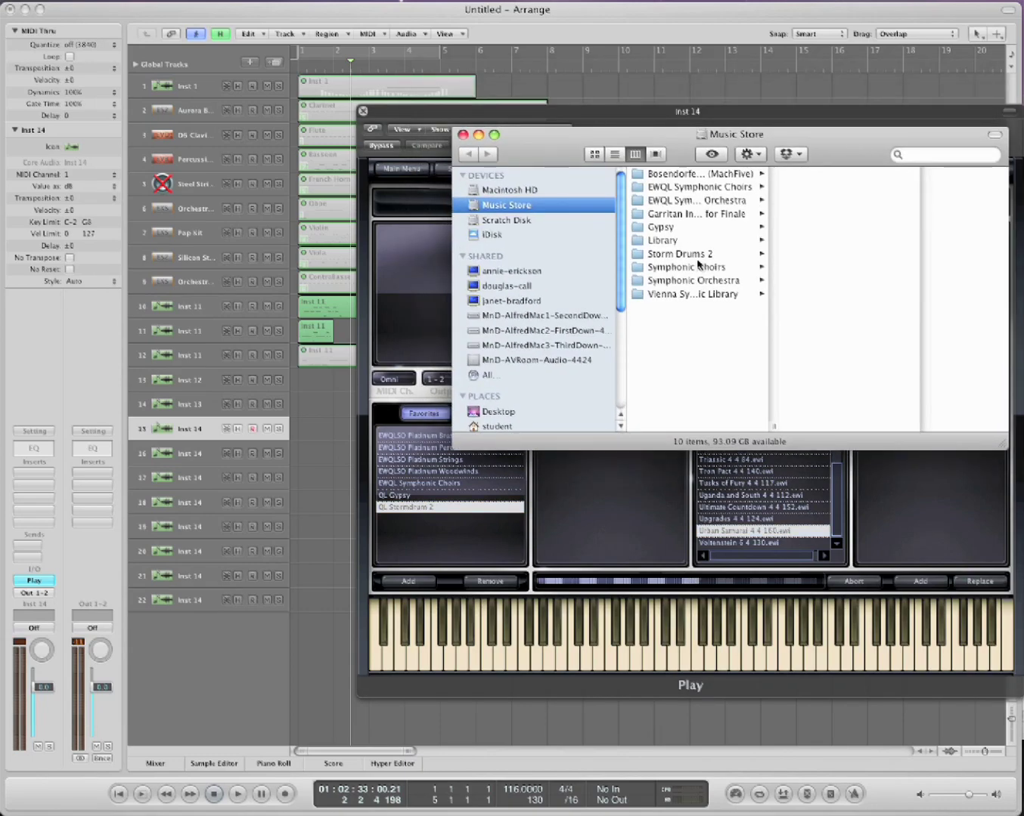
# Select Urban Samurai 4 4 160.mid in Storm Drums 2 > SD2 Midi Performances.
pyautogui.click(665, 242)
pyautogui.click(696, 255)
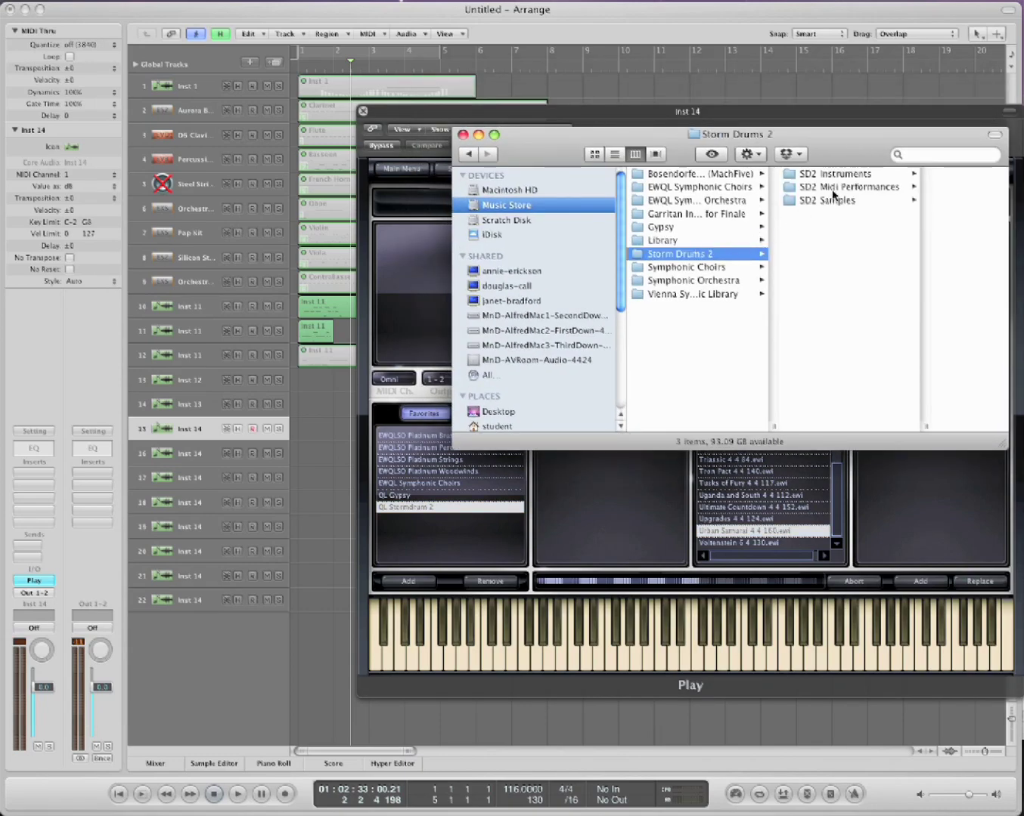
pyautogui.click(833, 194)
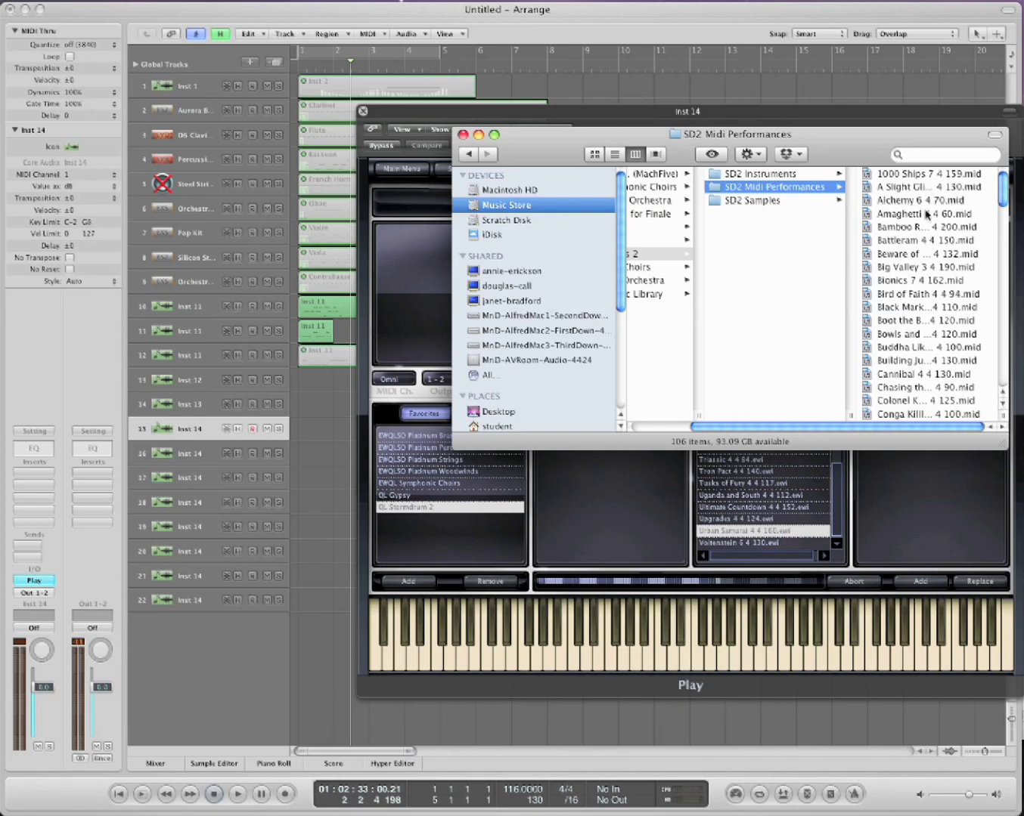
pyautogui.scroll(-15, 926, 250)
pyautogui.moveTo(844, 156); pyautogui.dragTo(518, 370)
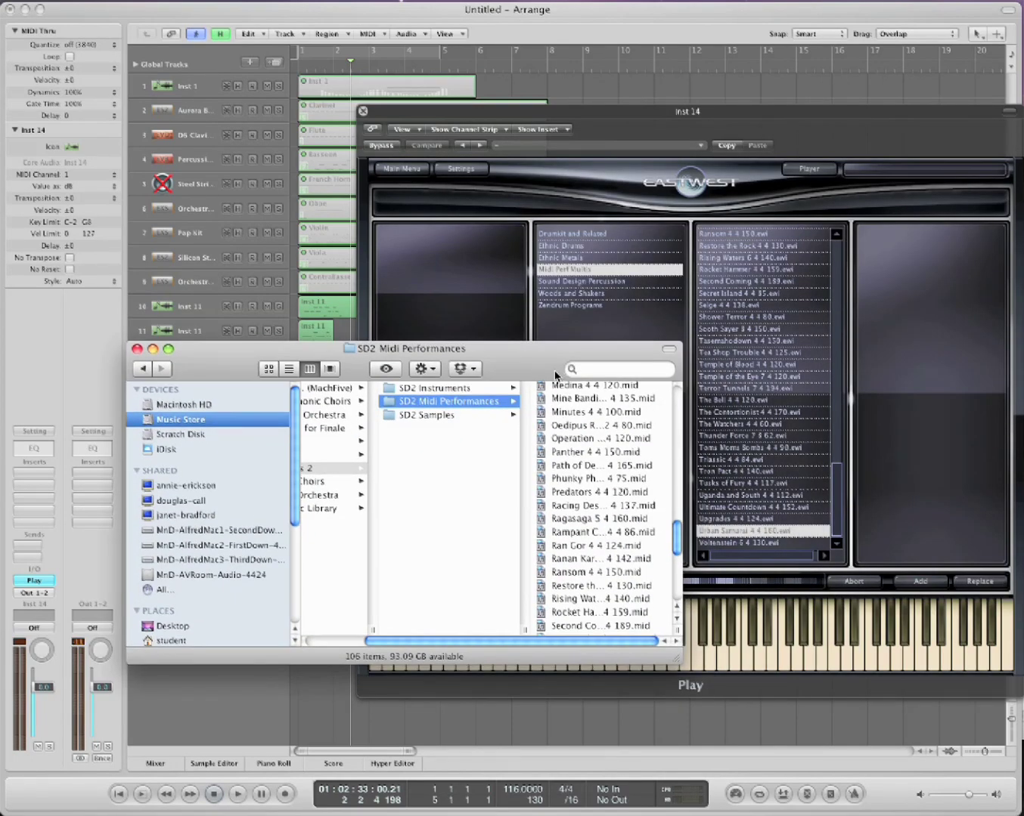
pyautogui.moveTo(555, 376); pyautogui.dragTo(770, 178)
pyautogui.scroll(-8, 680, 420)
pyautogui.click(813, 419)
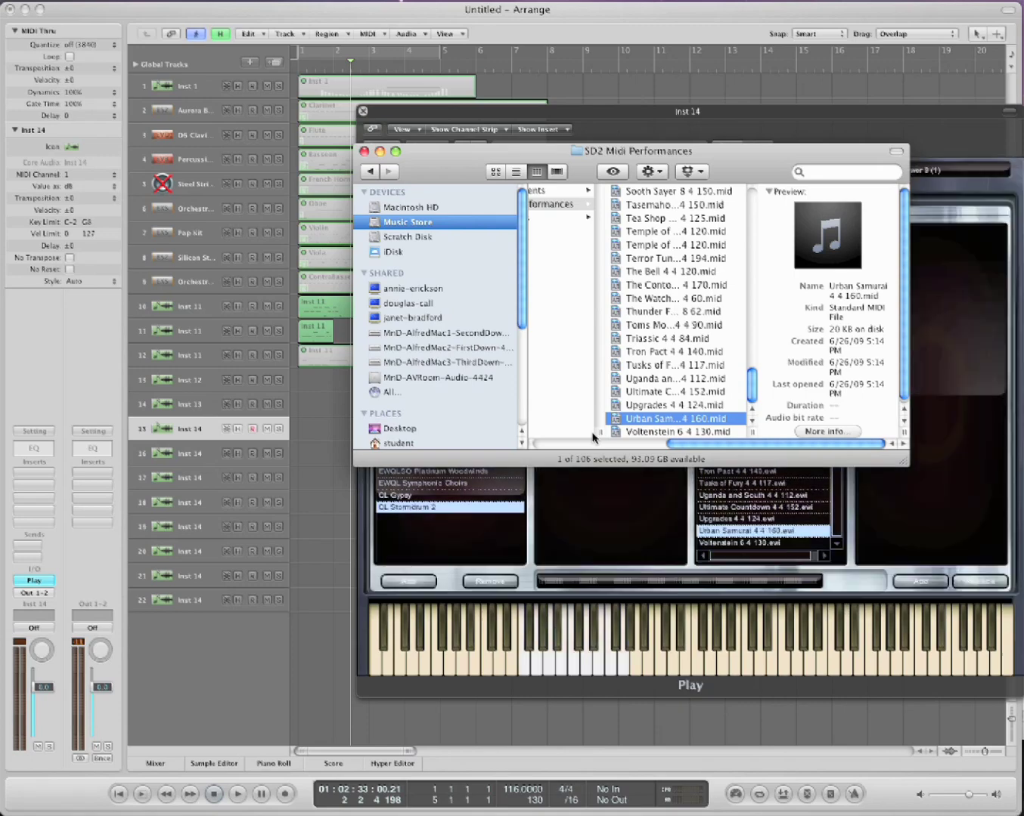
# Move the Finder and Play windows aside and check the MIDI channels of tracks 15–18.
pyautogui.moveTo(743, 175); pyautogui.dragTo(713, 35)
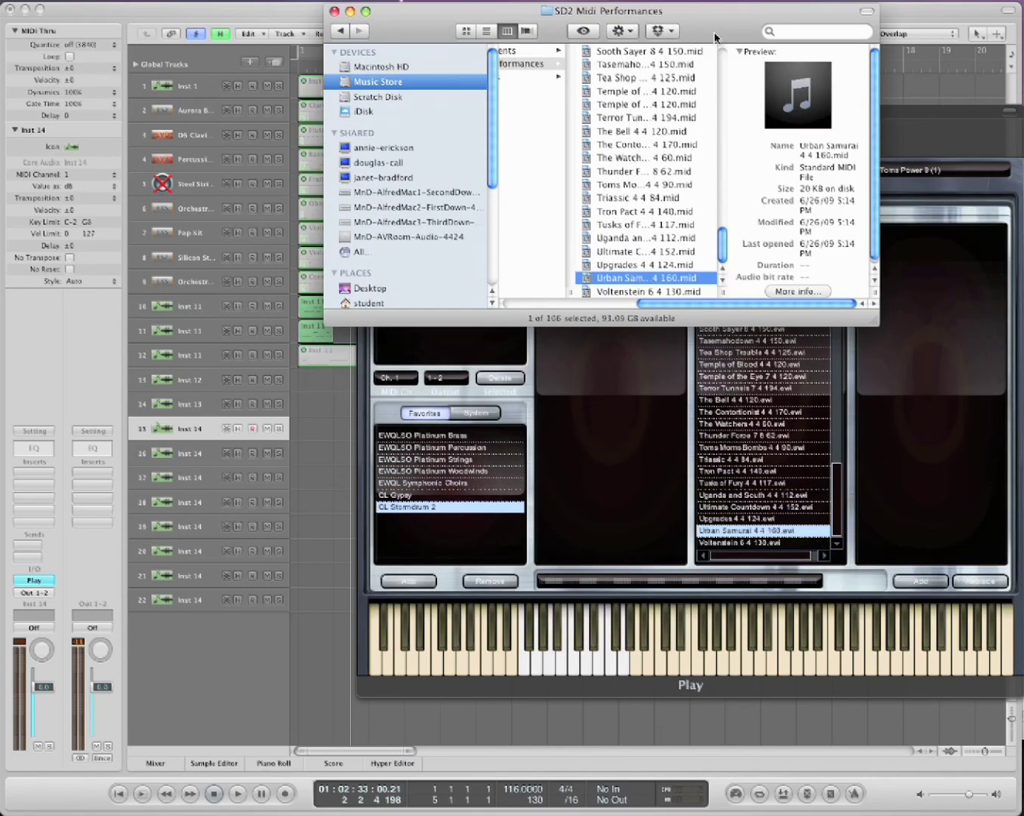
pyautogui.moveTo(983, 121); pyautogui.dragTo(1023, 154)
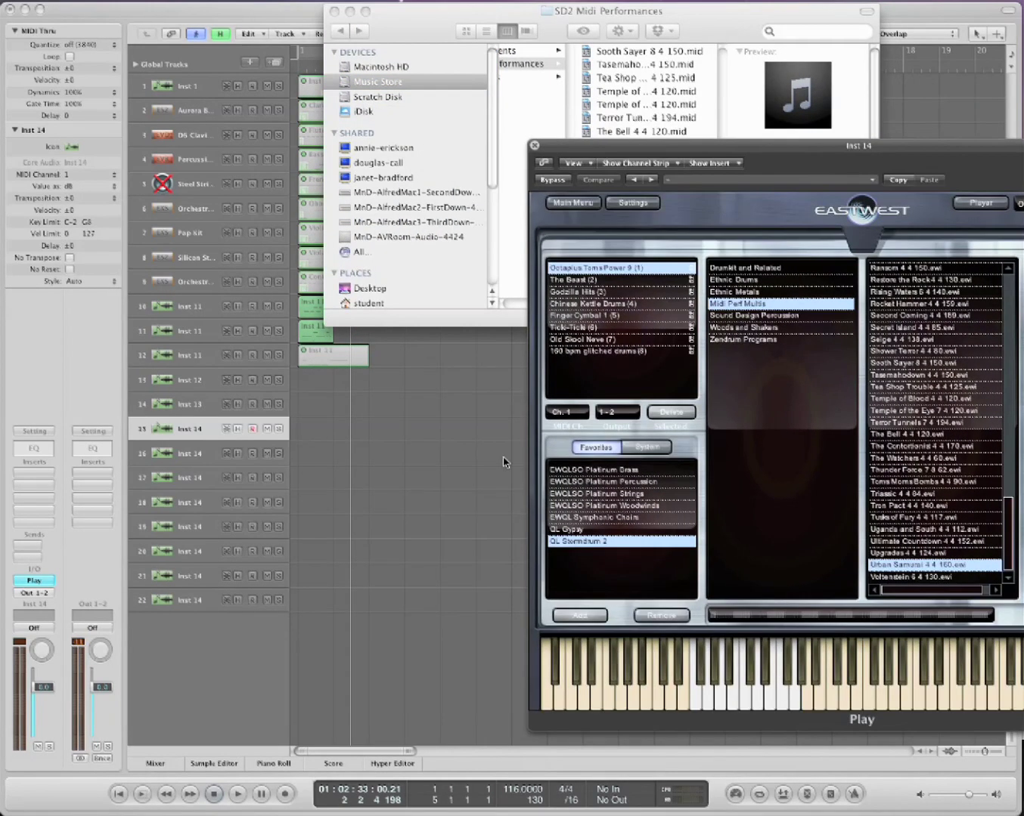
pyautogui.click(184, 448)
pyautogui.click(185, 431)
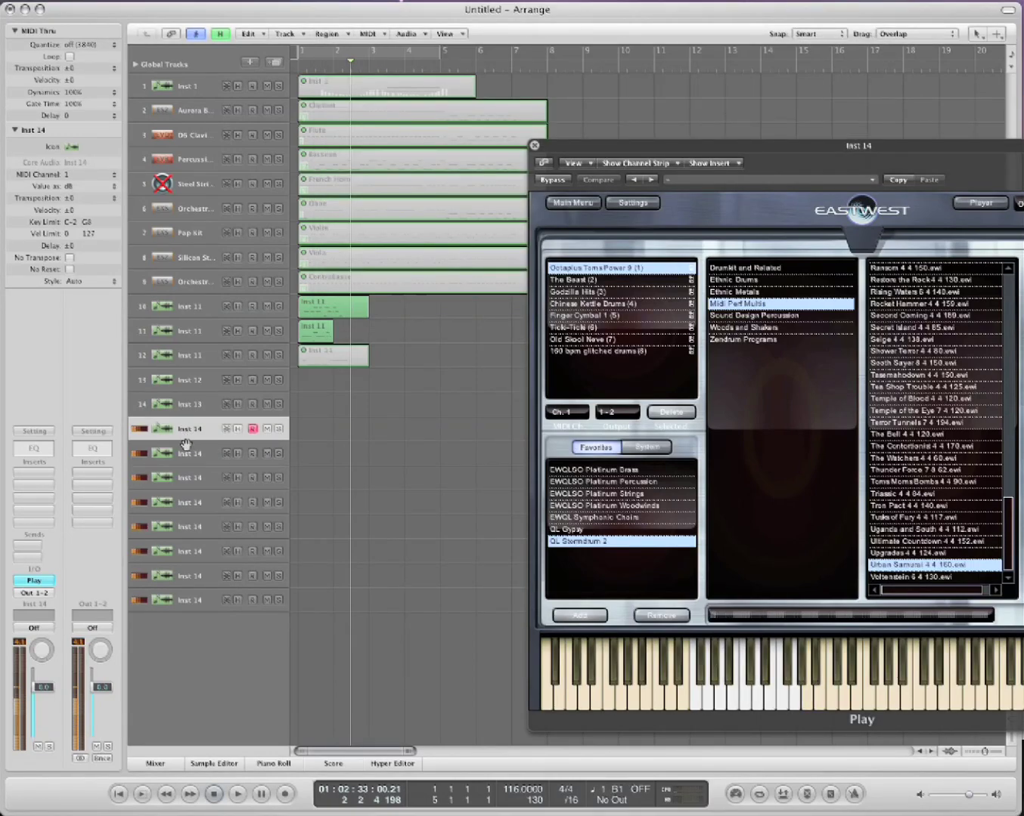
pyautogui.click(187, 452)
pyautogui.click(187, 476)
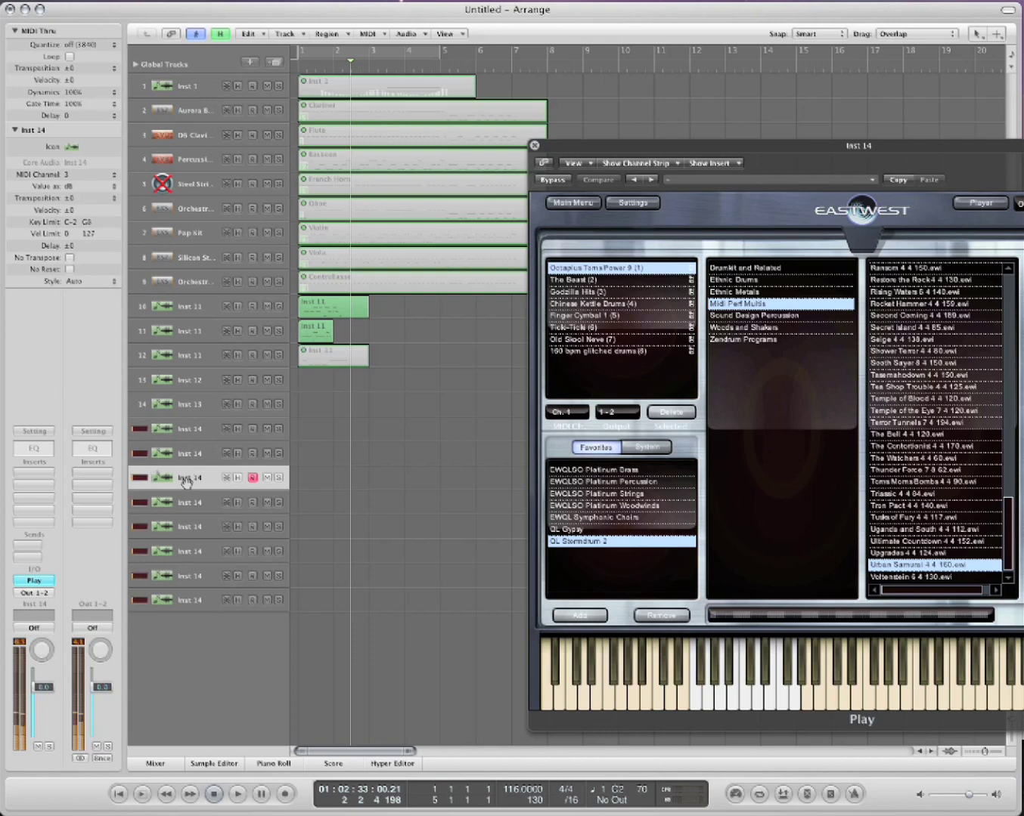
pyautogui.click(187, 502)
pyautogui.click(188, 527)
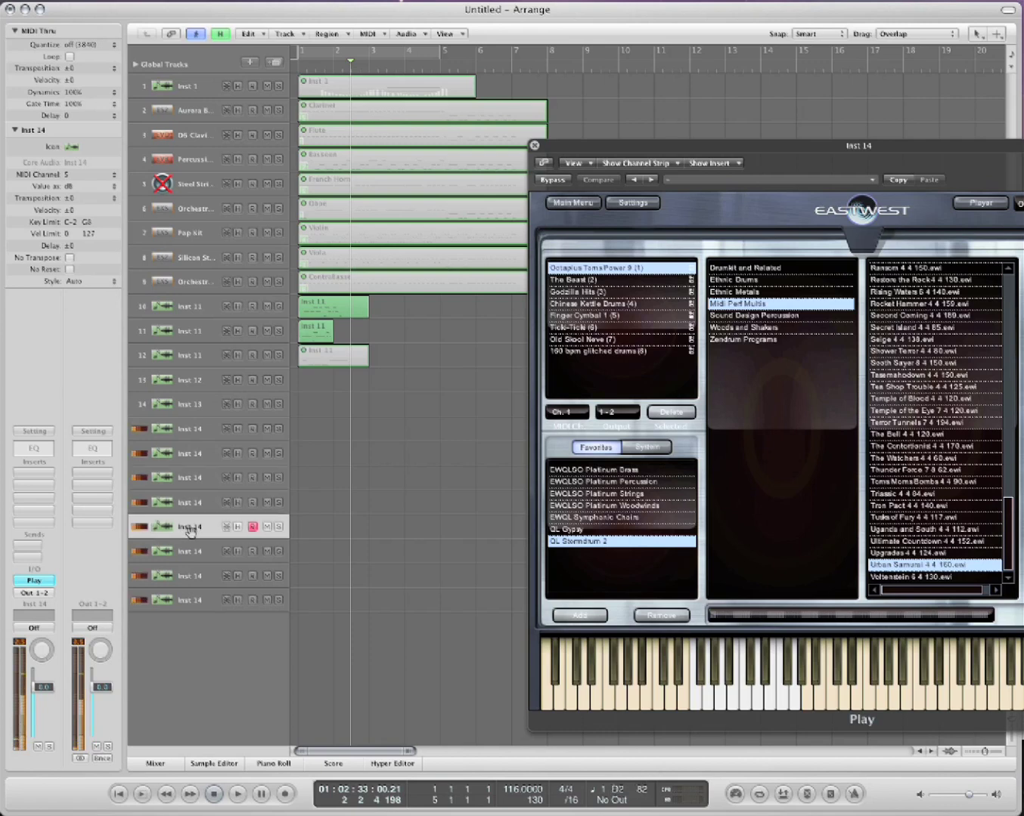
pyautogui.click(189, 551)
pyautogui.click(189, 575)
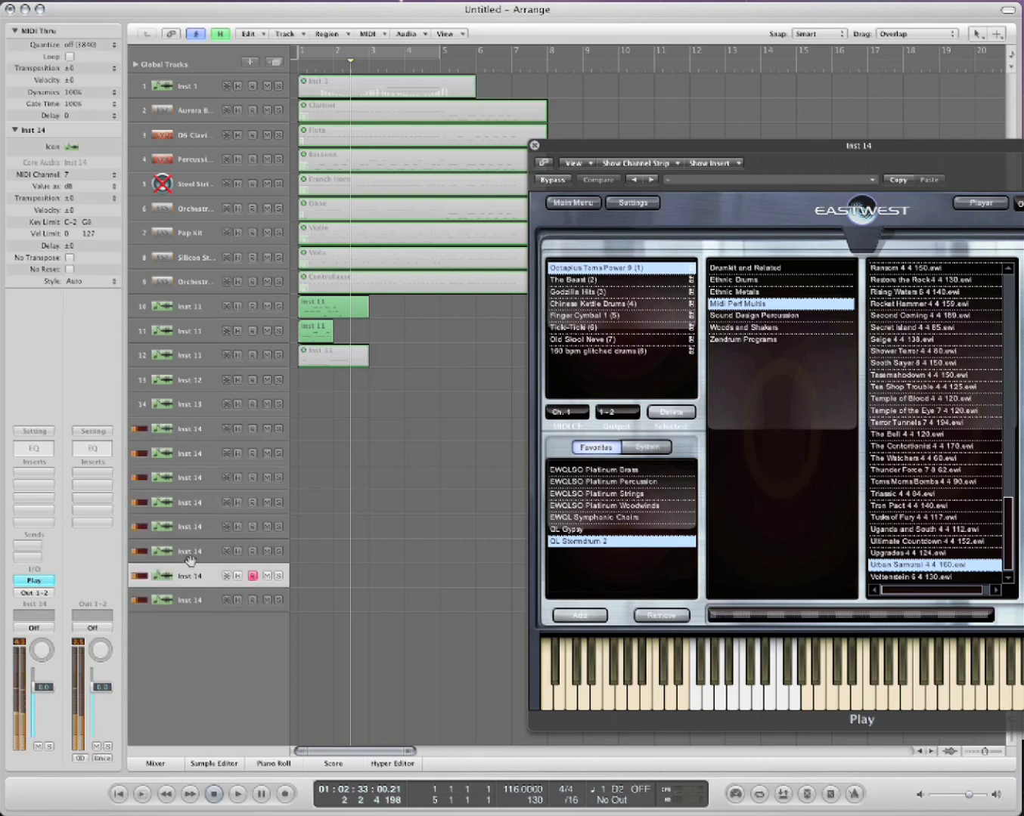
pyautogui.click(190, 430)
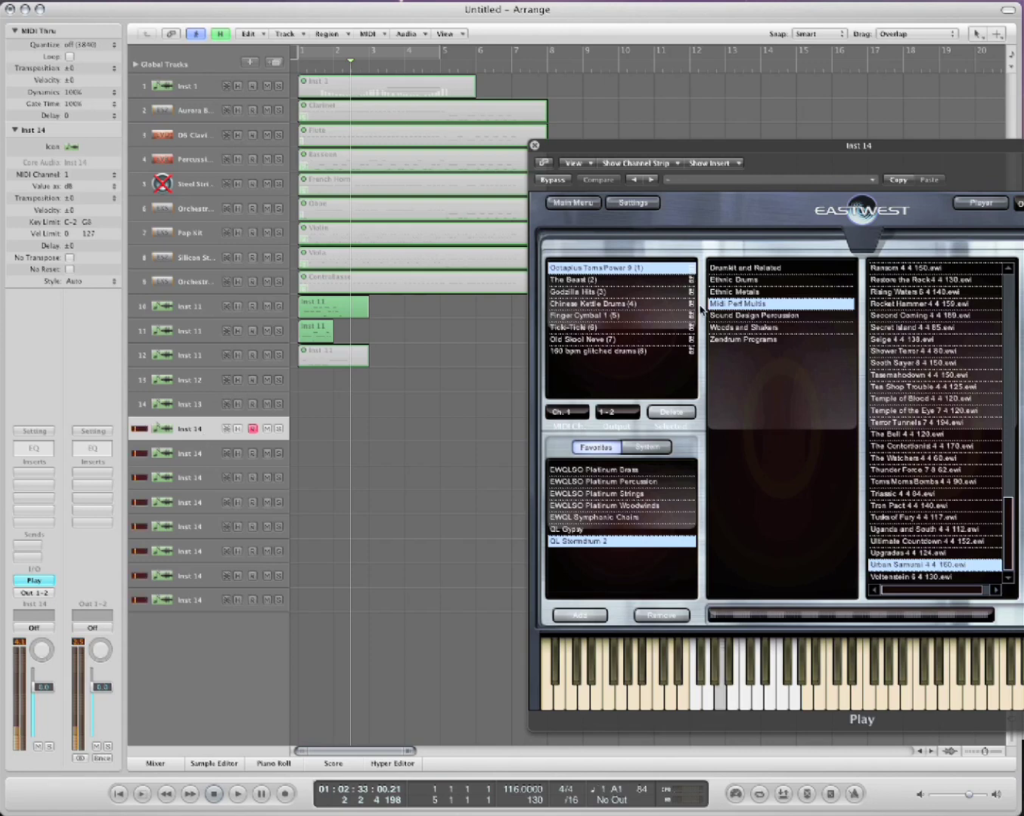
pyautogui.click(198, 454)
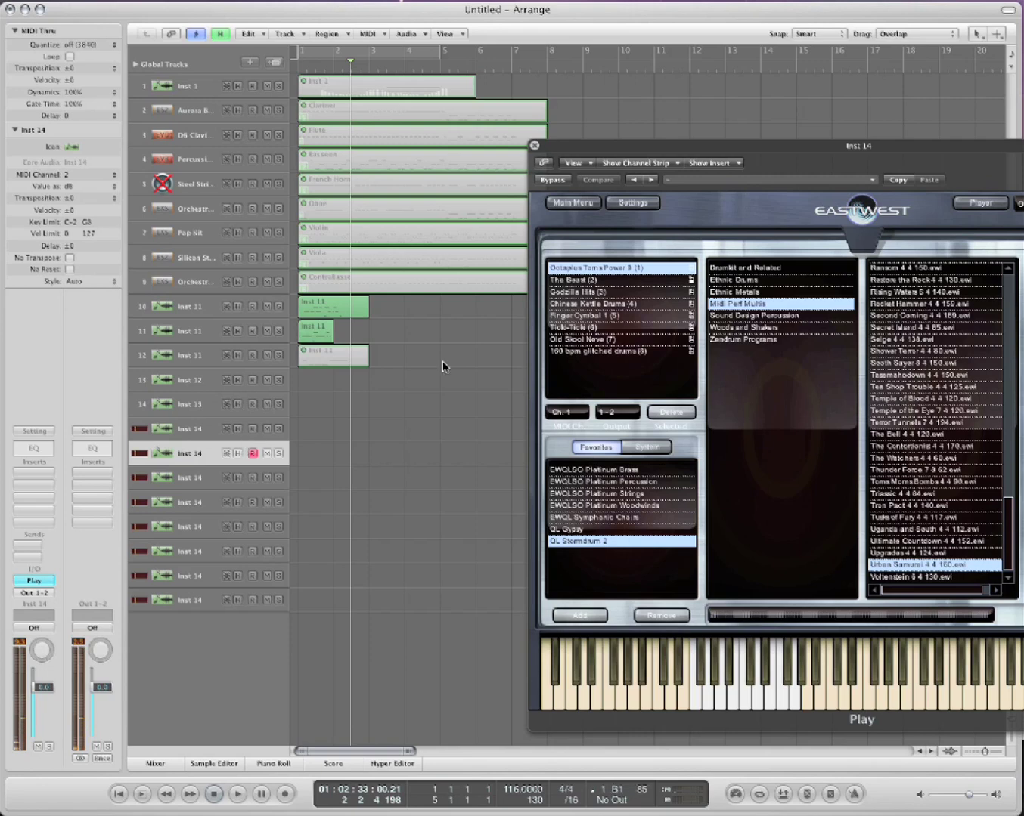
pyautogui.click(190, 484)
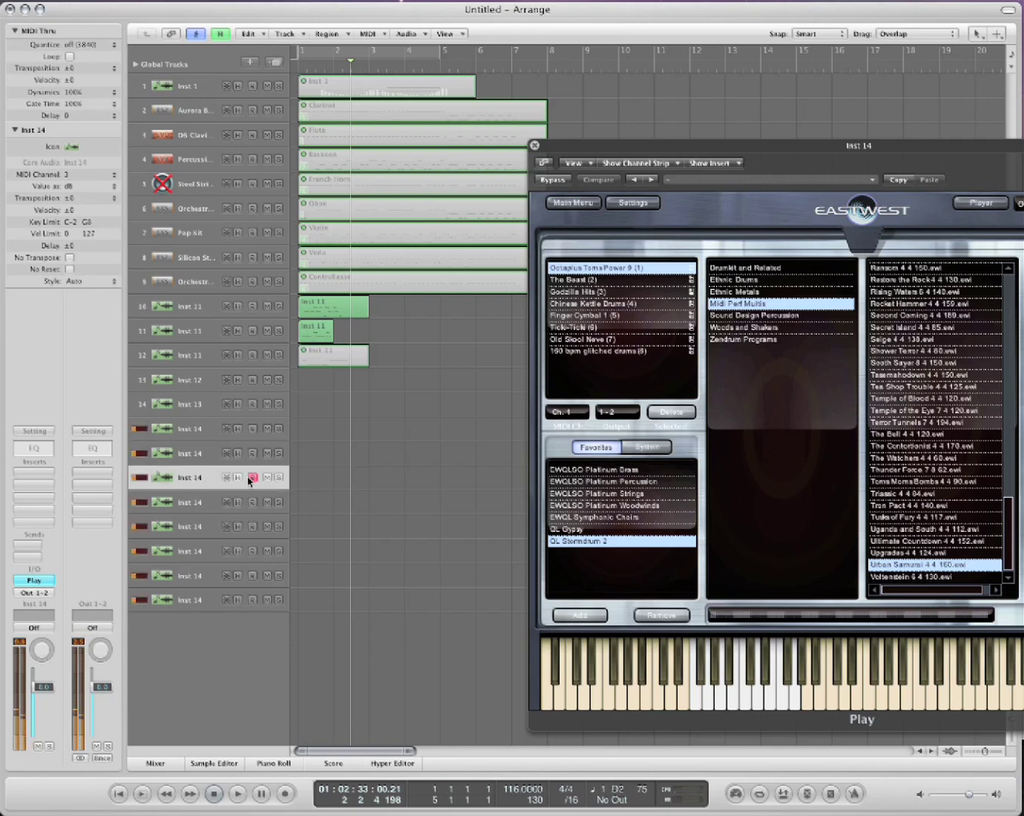
pyautogui.click(194, 503)
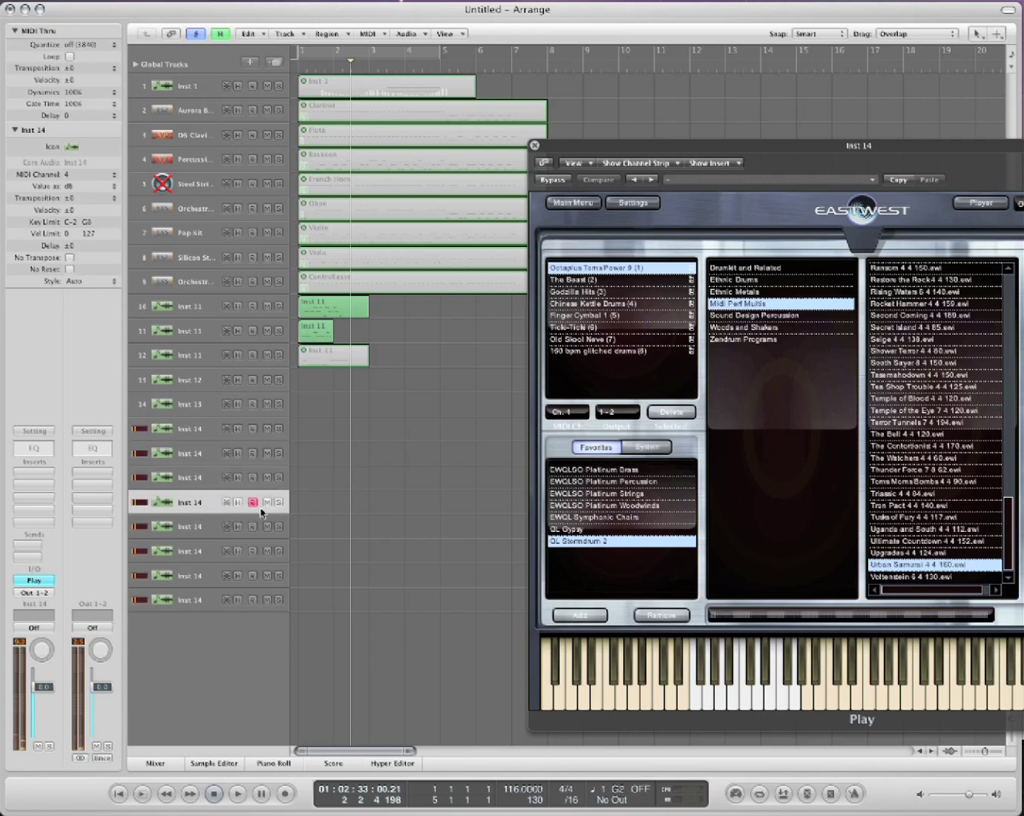
pyautogui.click(189, 431)
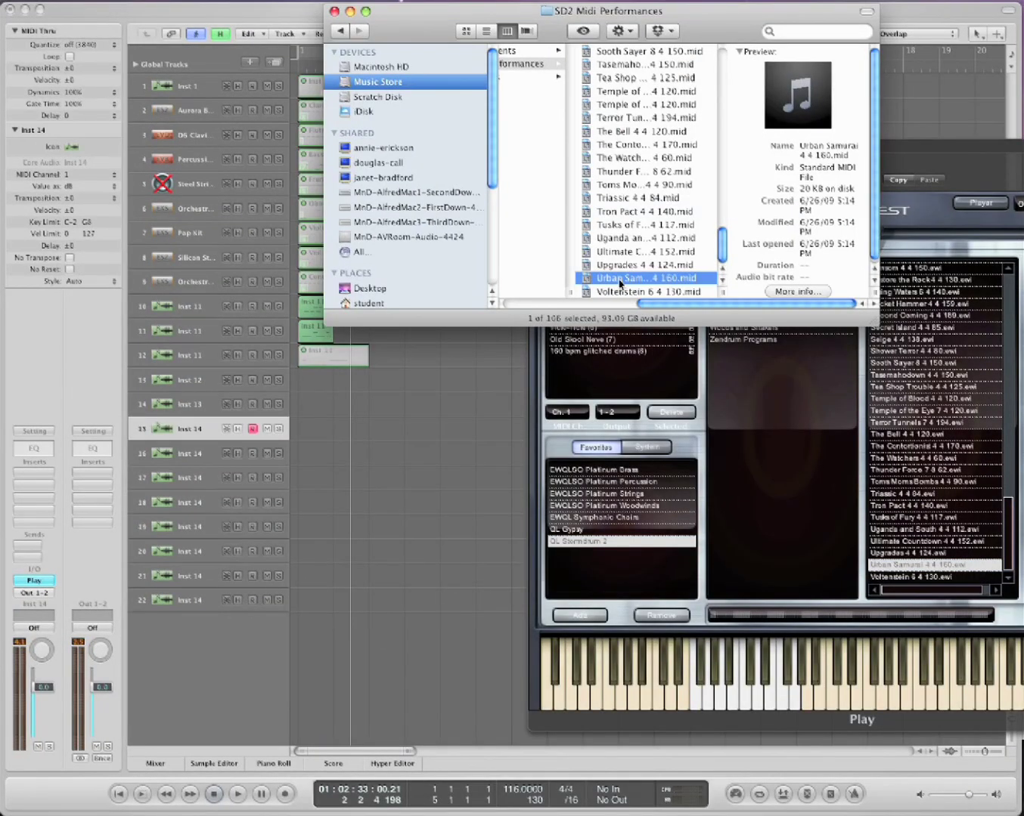
# Drop Urban Samurai 4 4 160.mid onto track 15 and accept the new SMPTE frame rate.
pyautogui.moveTo(618, 284); pyautogui.dragTo(316, 435)
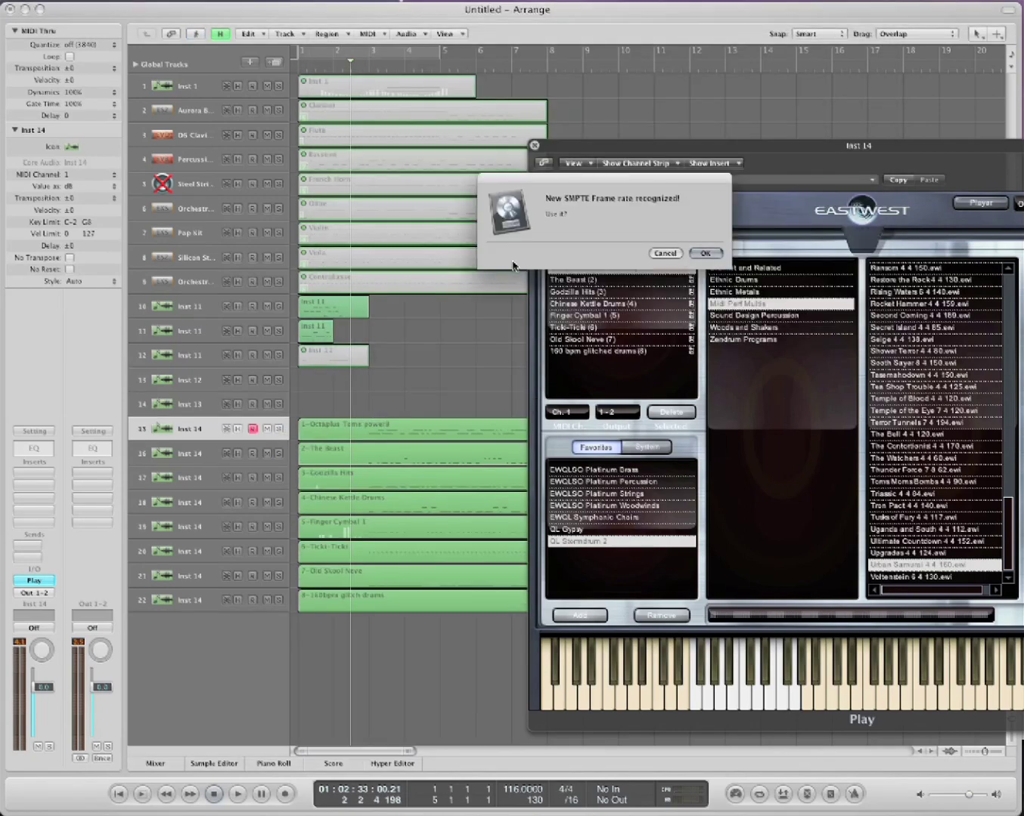
pyautogui.click(705, 253)
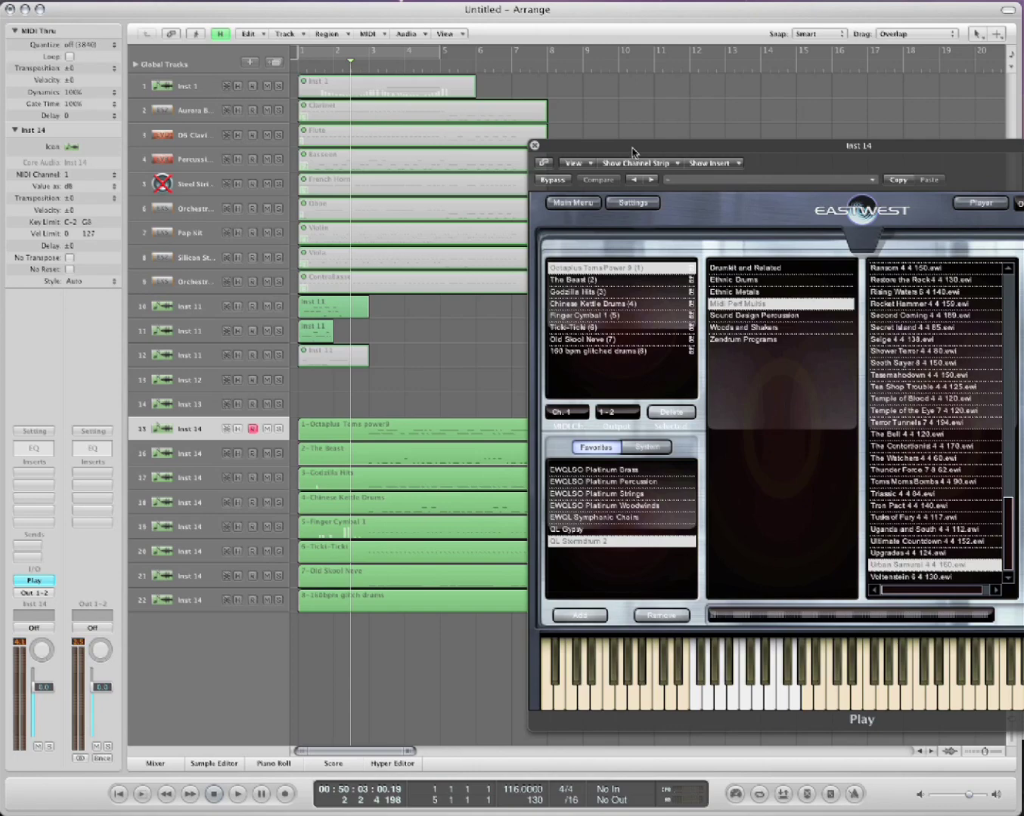
pyautogui.moveTo(632, 152); pyautogui.dragTo(918, 148)
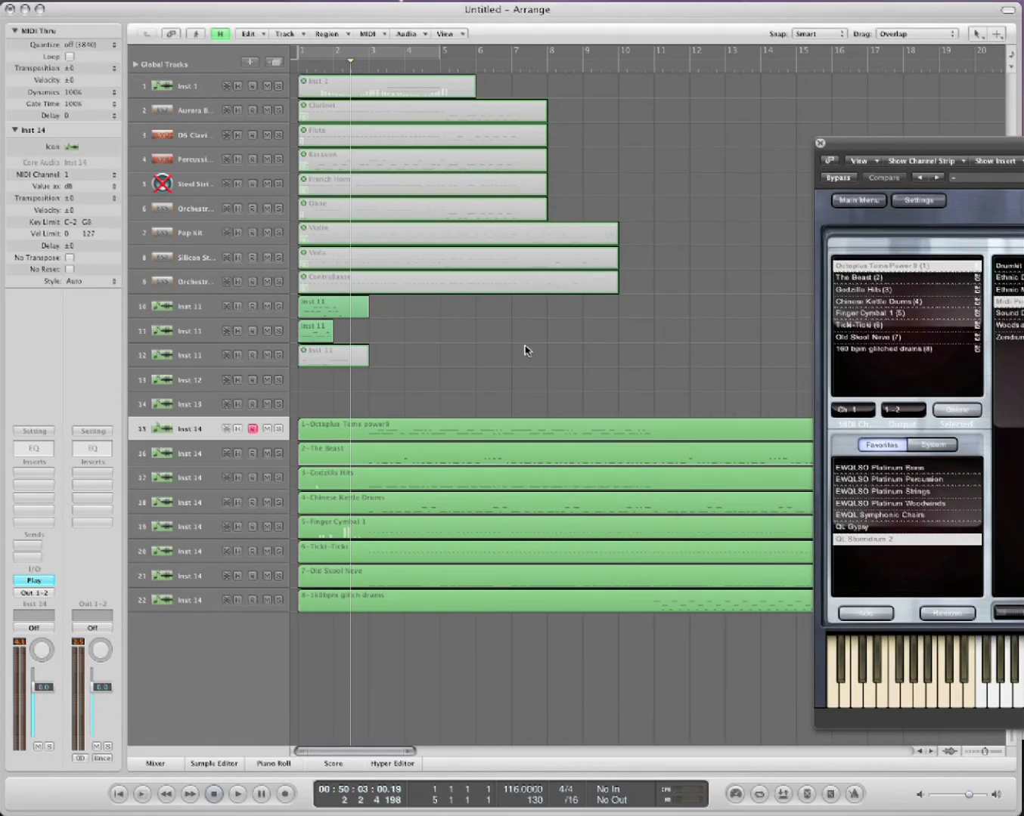
# Play the project briefly to hear the loops, then stop playback.
pyautogui.press('space')
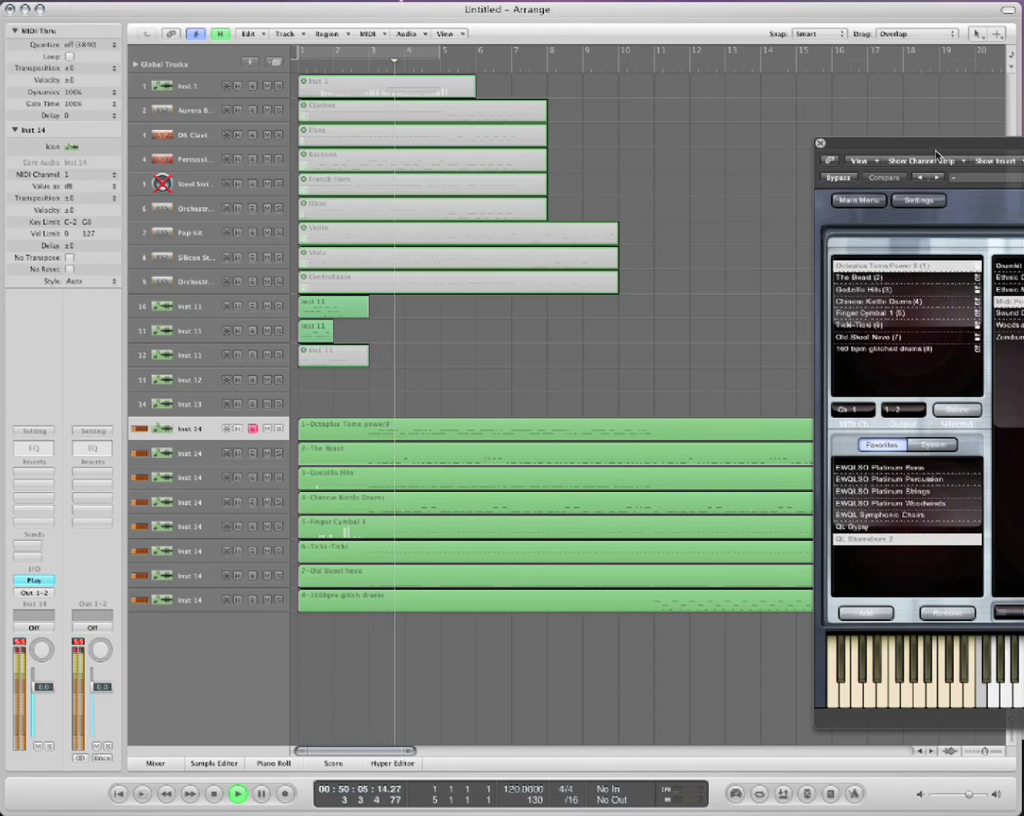
pyautogui.moveTo(936, 152); pyautogui.dragTo(618, 140)
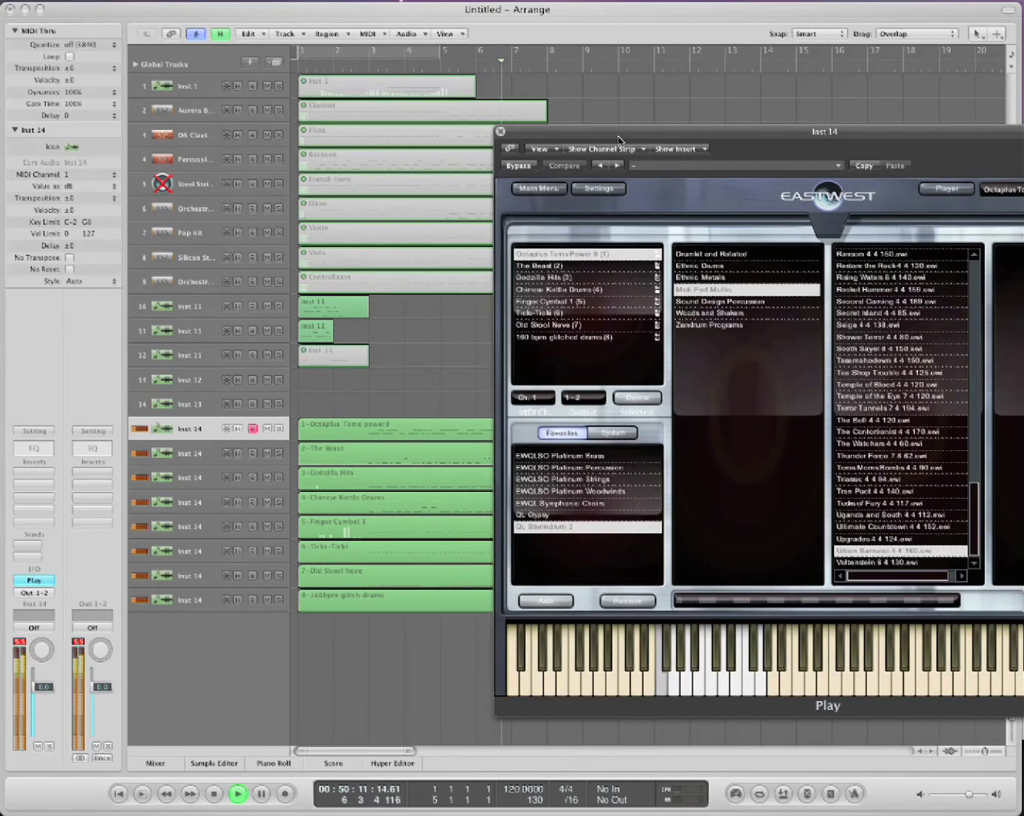
pyautogui.press('space')
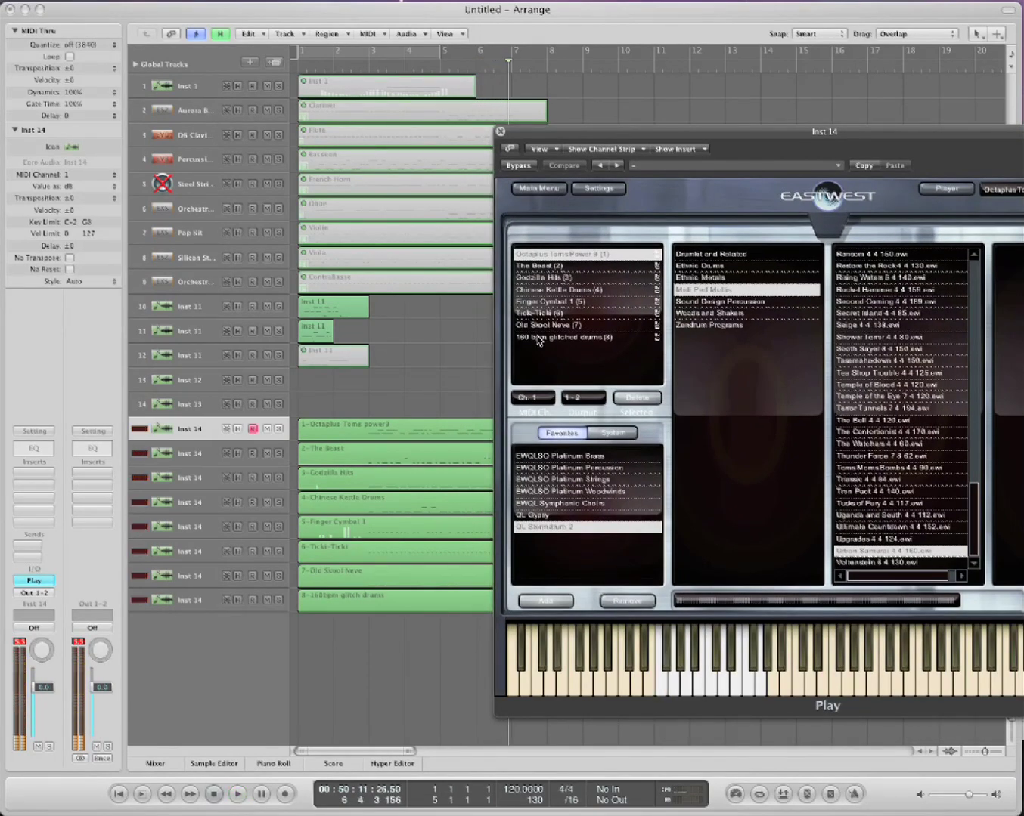
# Show the 3-Godzilla Hits loop's notes in the Piano Roll with no notes selected.
pyautogui.doubleClick(472, 433)
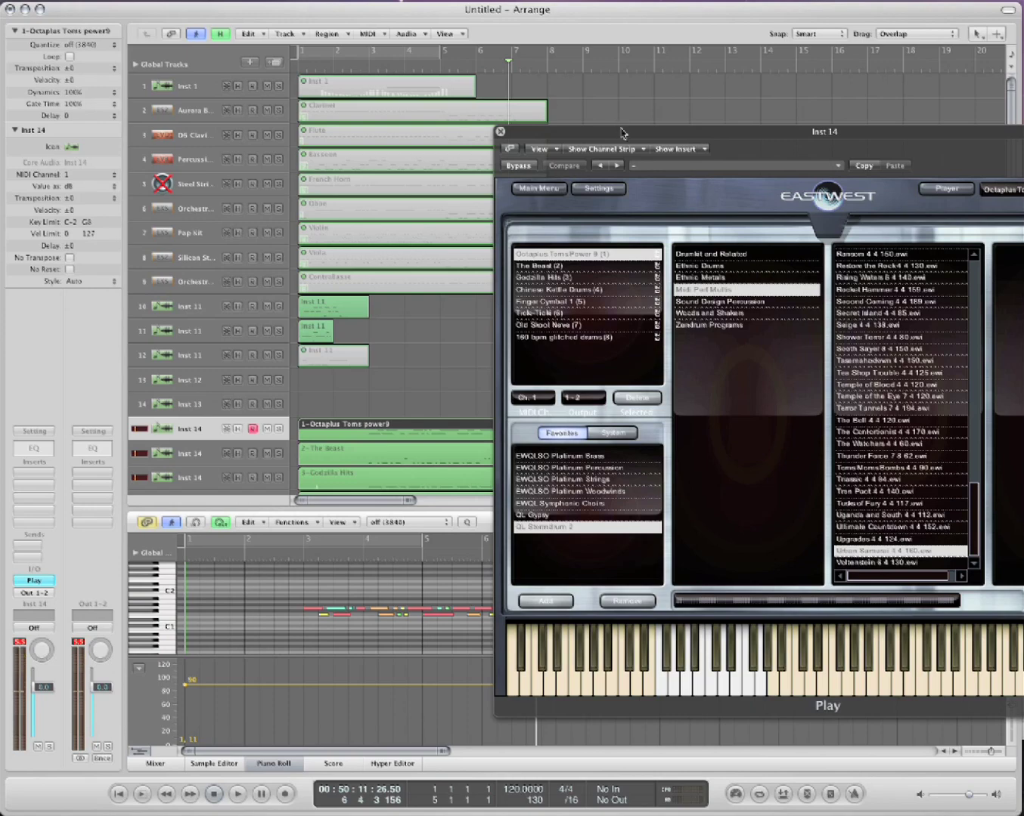
pyautogui.moveTo(627, 132); pyautogui.dragTo(740, 0)
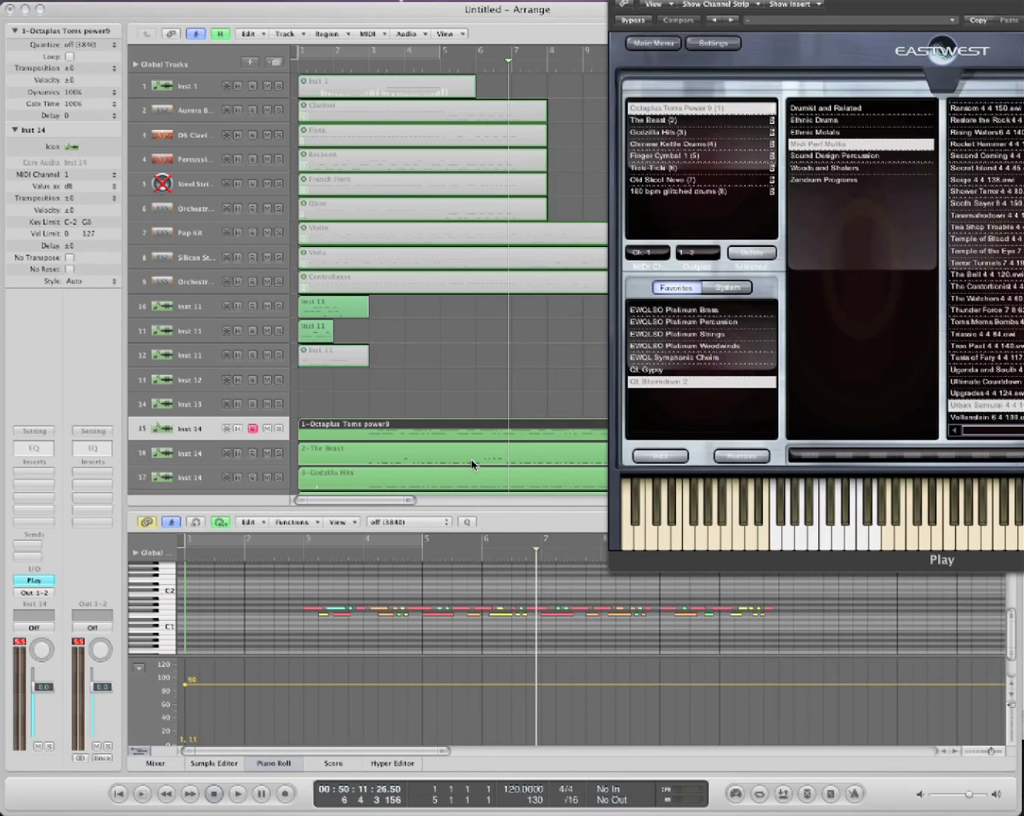
pyautogui.click(475, 482)
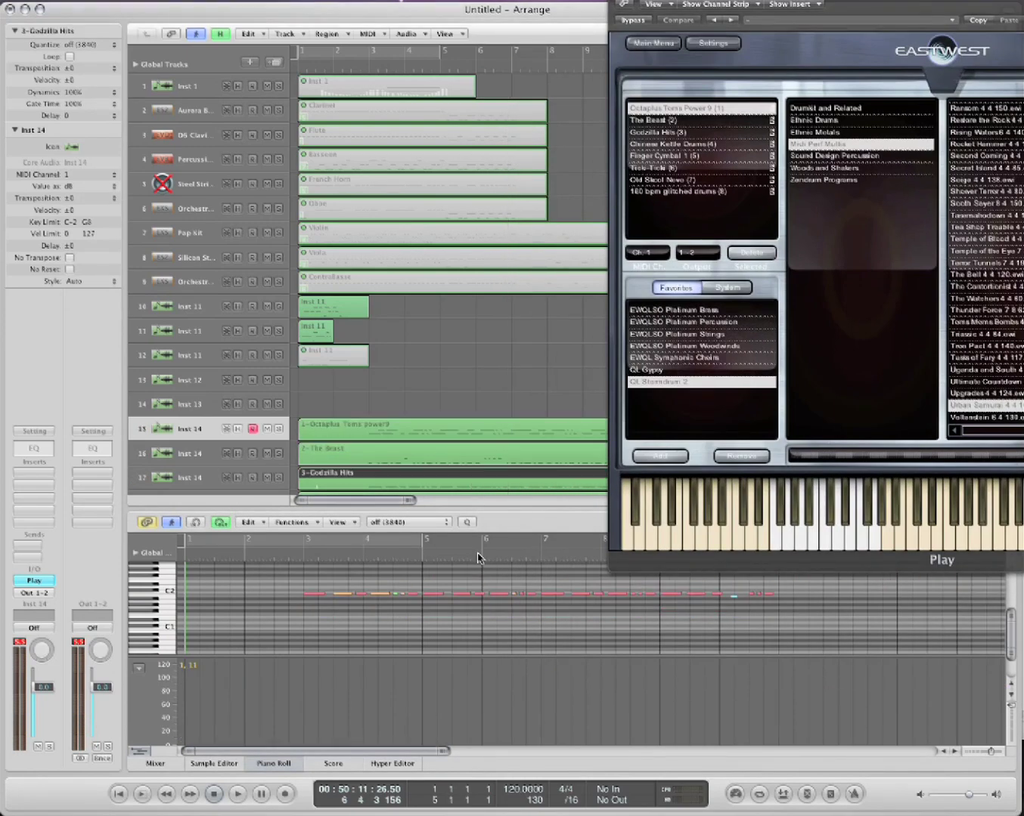
pyautogui.click(498, 598)
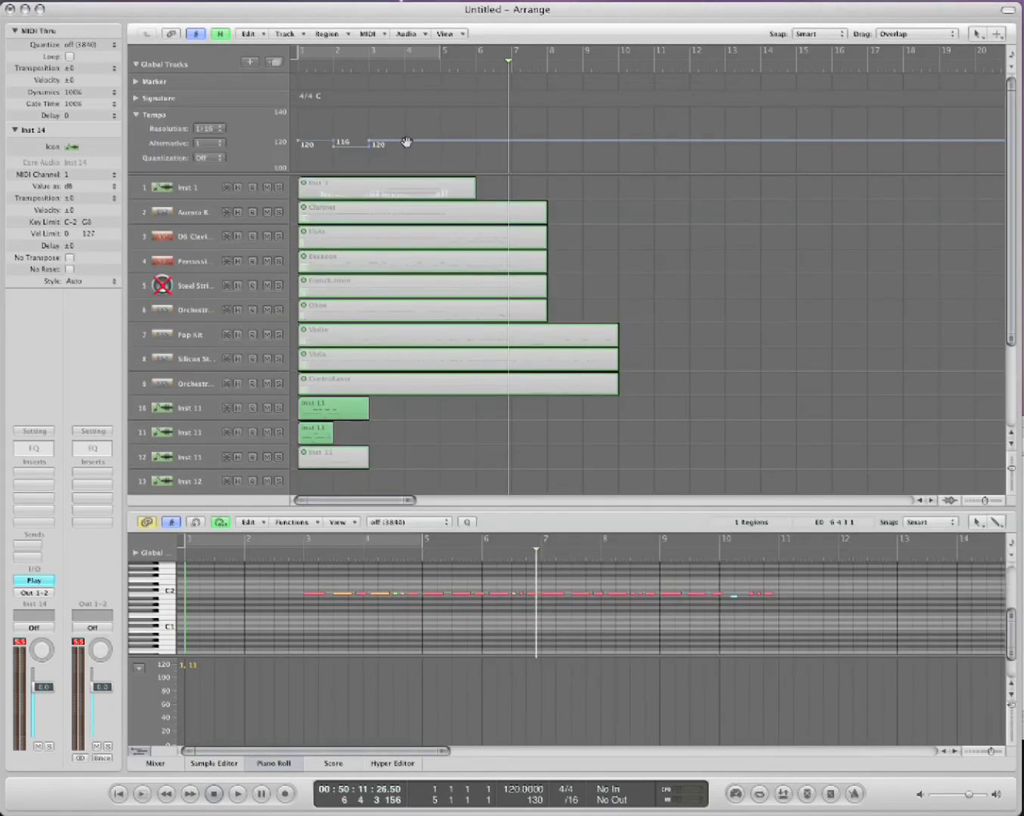
# Raise the project tempo to 160 bpm and play from the start.
pyautogui.moveTo(406, 143); pyautogui.dragTo(408, 80)
pyautogui.press('Return')
pyautogui.press('space')
# Hide the Global Tracks and close the Piano Roll to enlarge the tracks.
pyautogui.press('g')
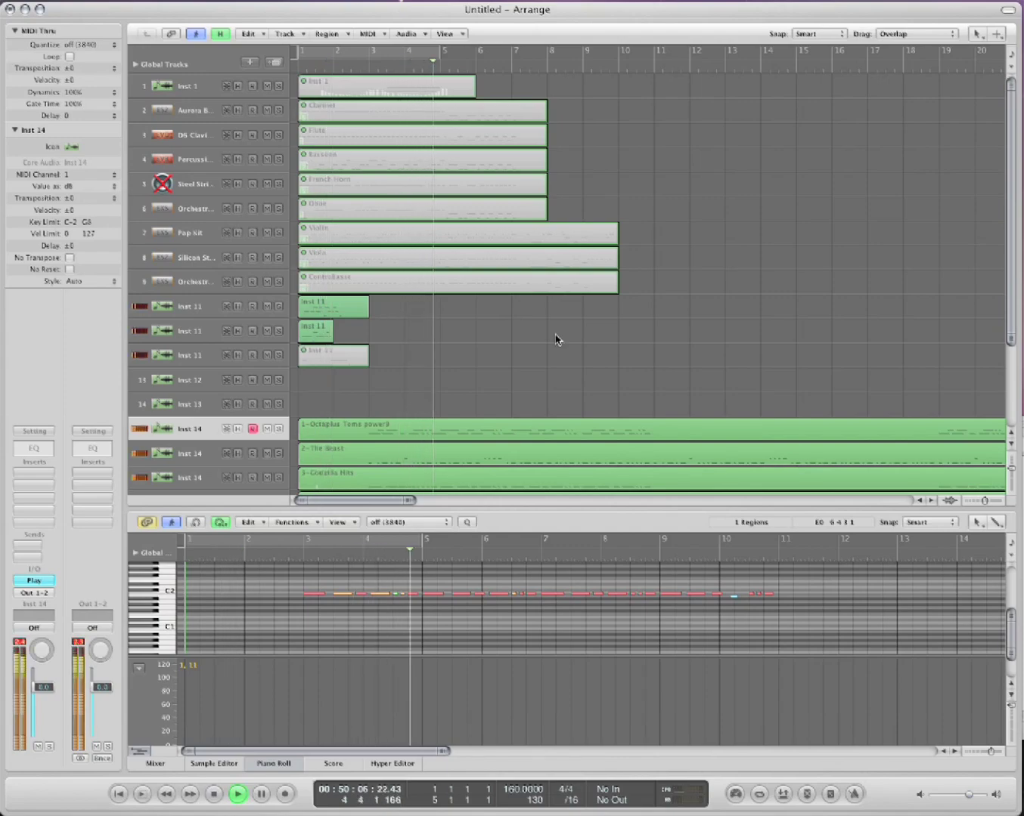
pyautogui.scroll(-3, 556, 339)
pyautogui.press('p')
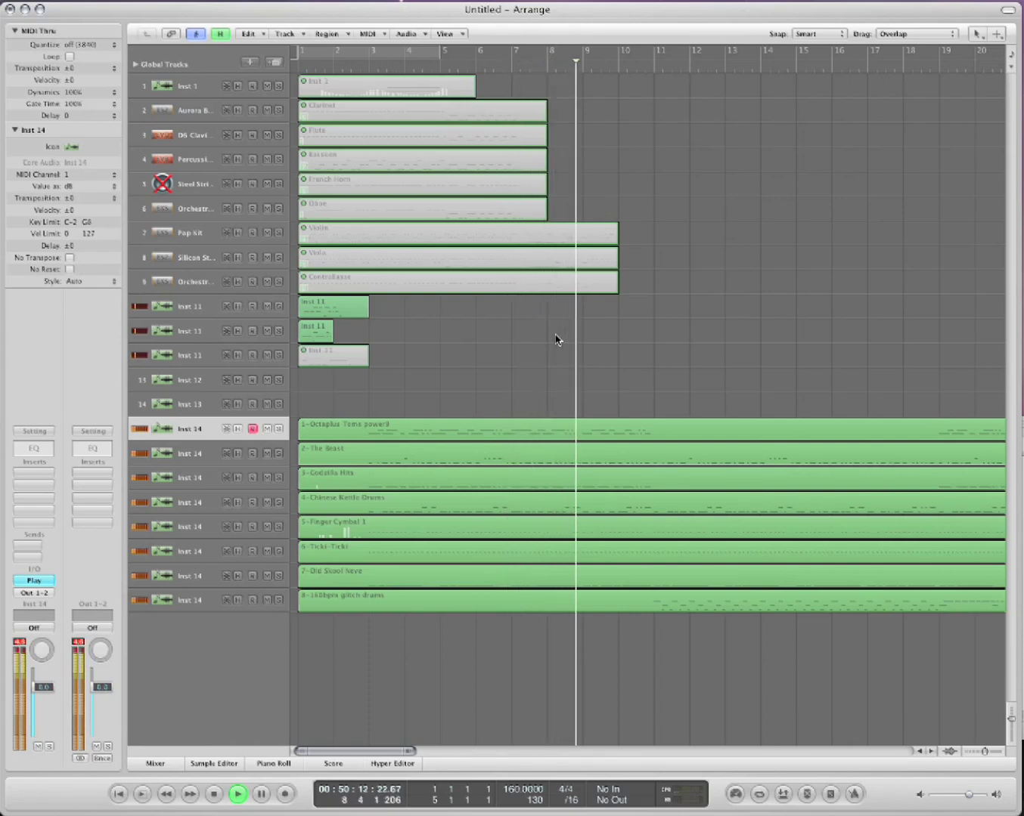
# Play the loops briefly from around bar 34, then close the Finder window.
pyautogui.press('space')
pyautogui.hscroll(10, 800, 486)
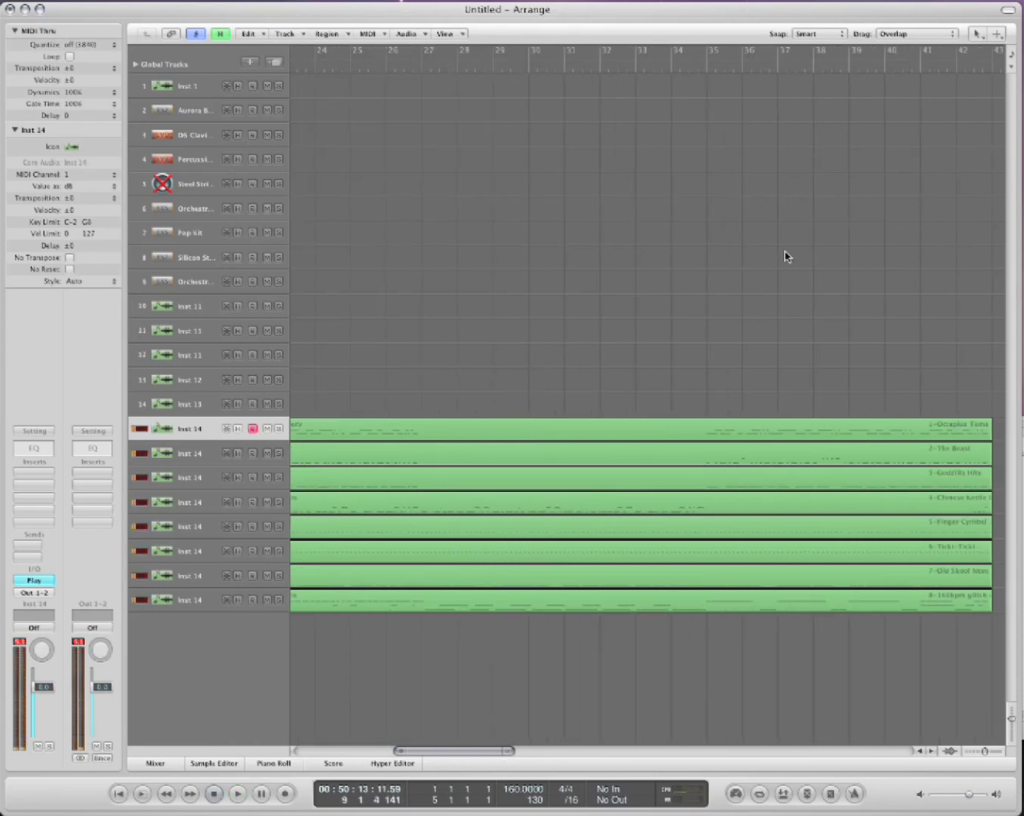
pyautogui.click(700, 70)
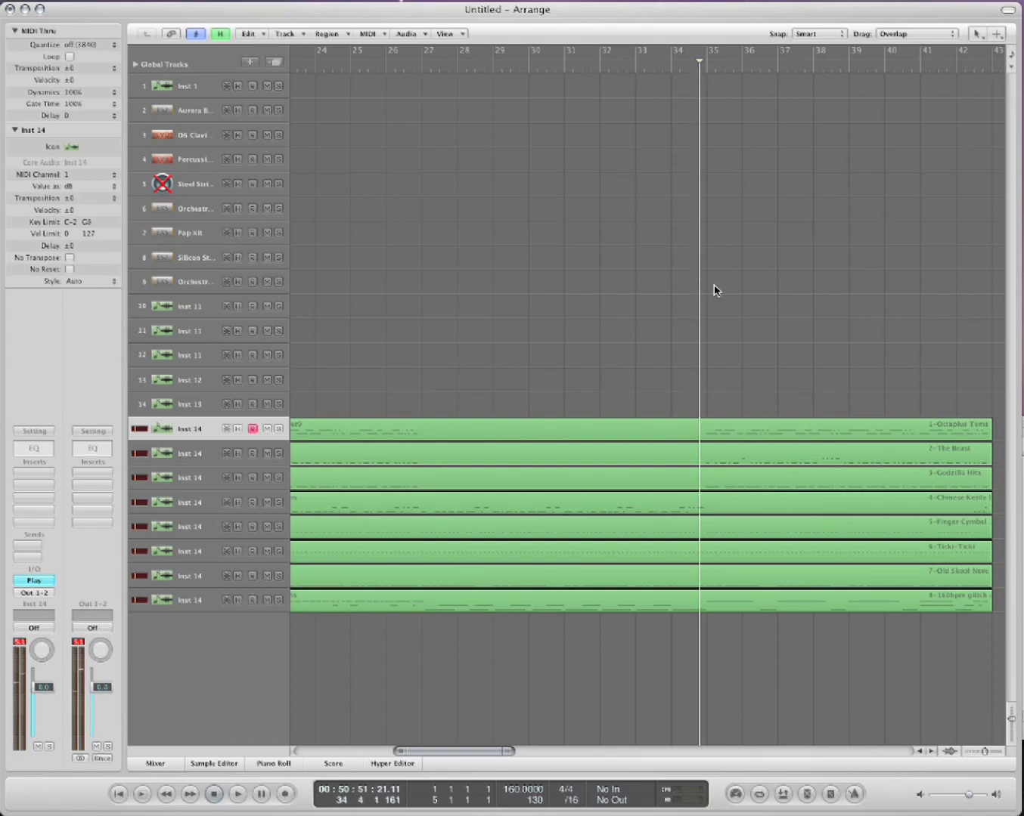
pyautogui.press('space')
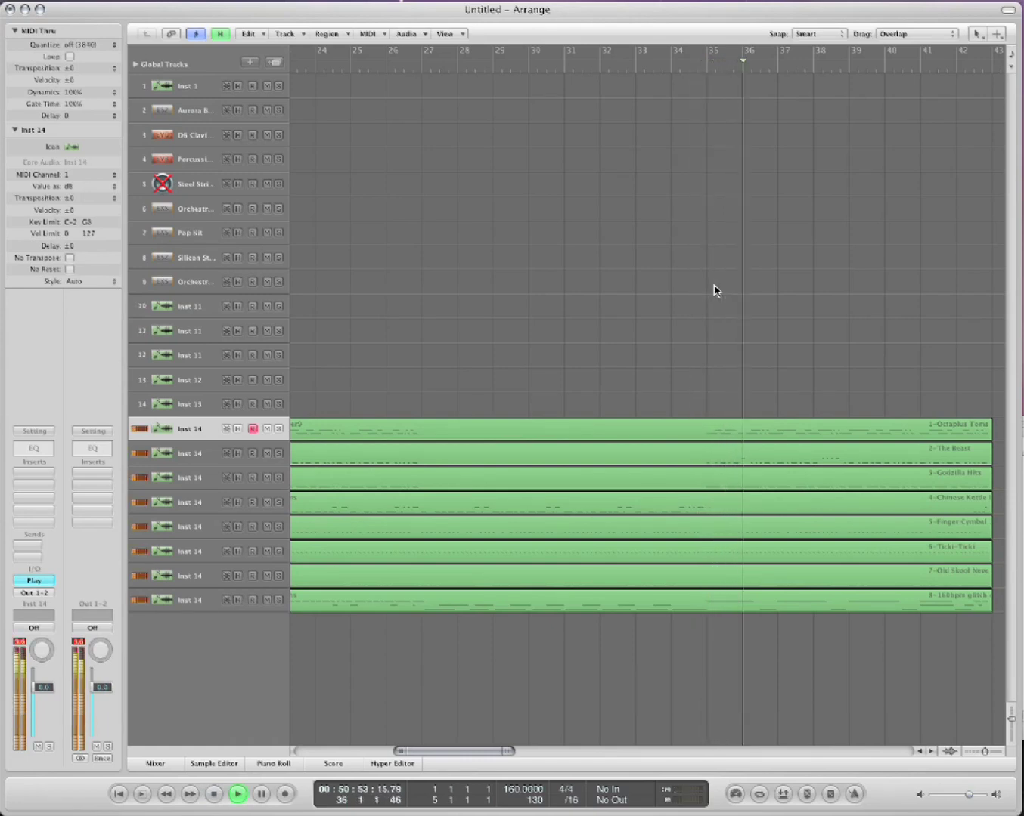
pyautogui.press('space')
pyautogui.hscroll(-12, 706, 322)
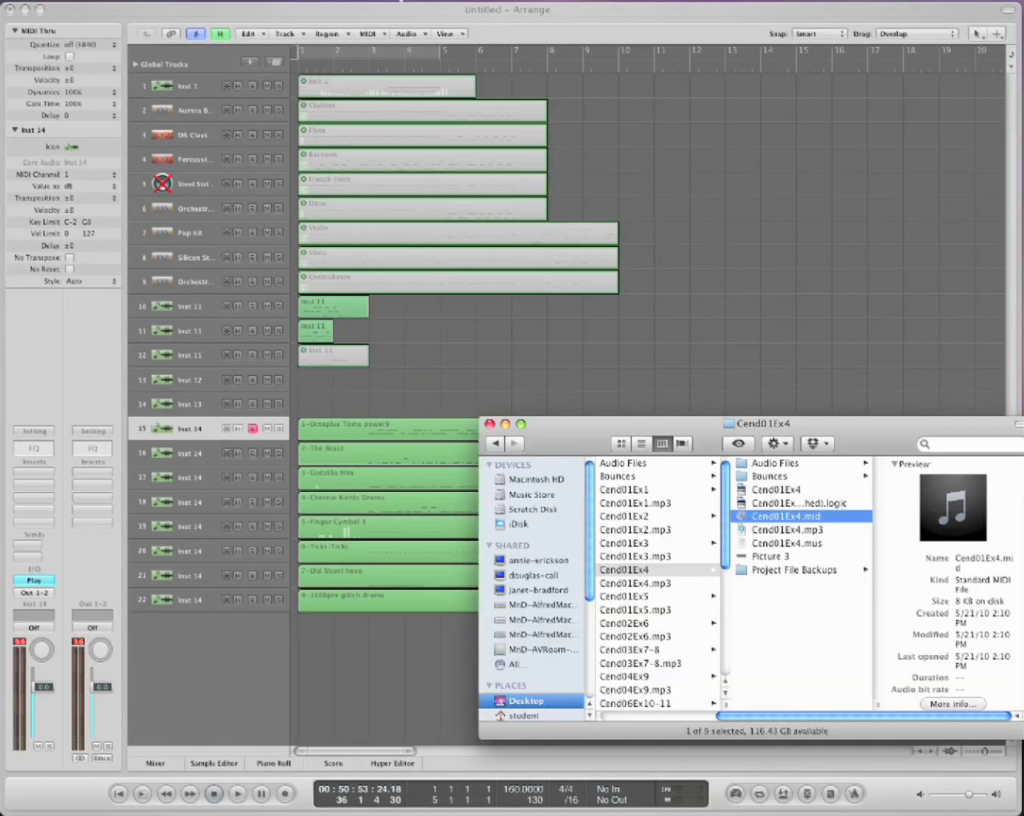
pyautogui.click(790, 381)
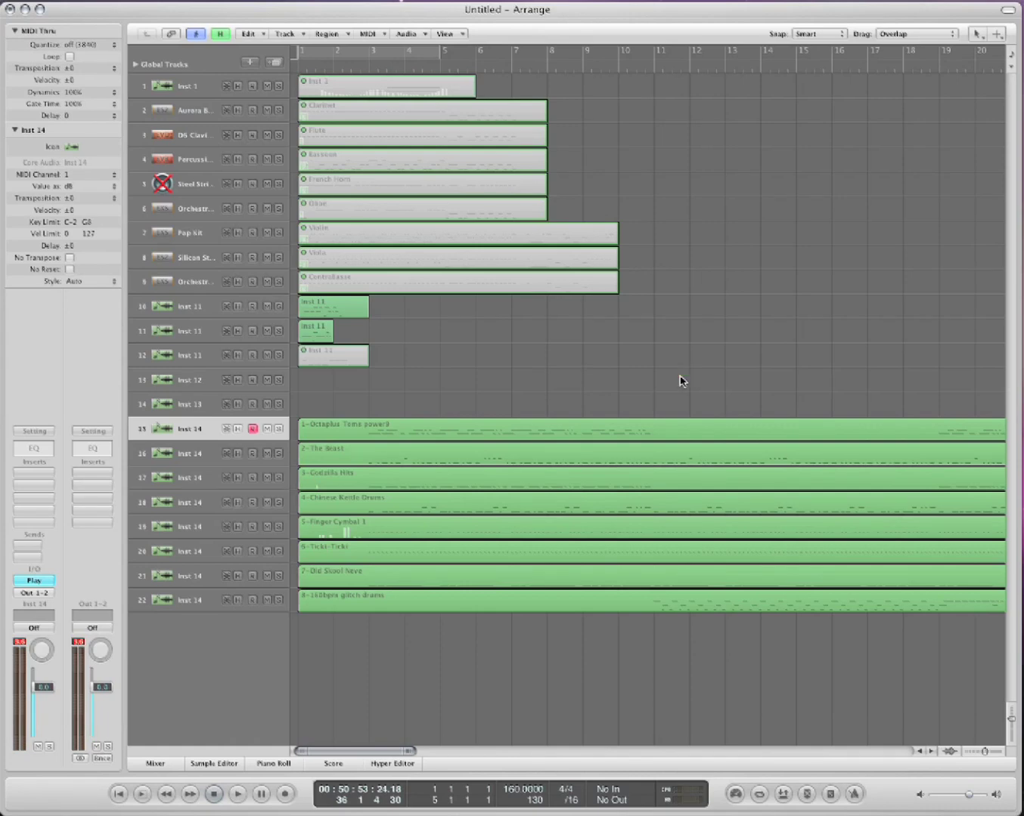
# Close the drum project and create a new project with one Software Instrument track.
pyautogui.press('super+n')
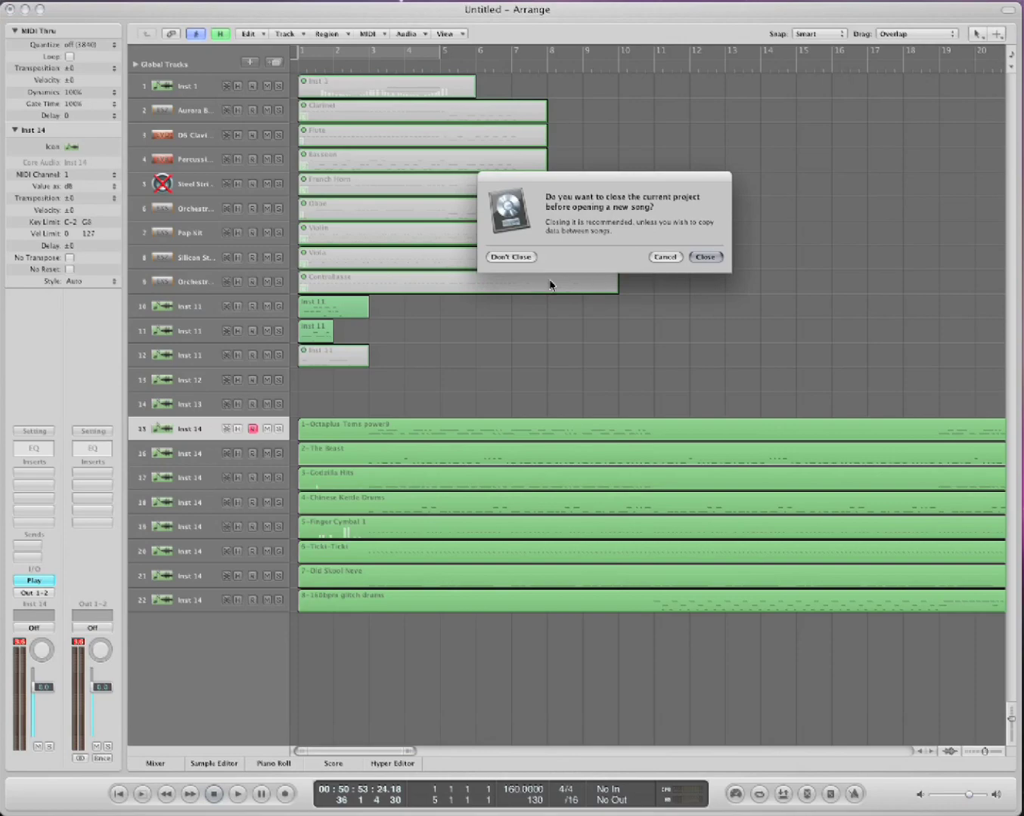
pyautogui.click(704, 262)
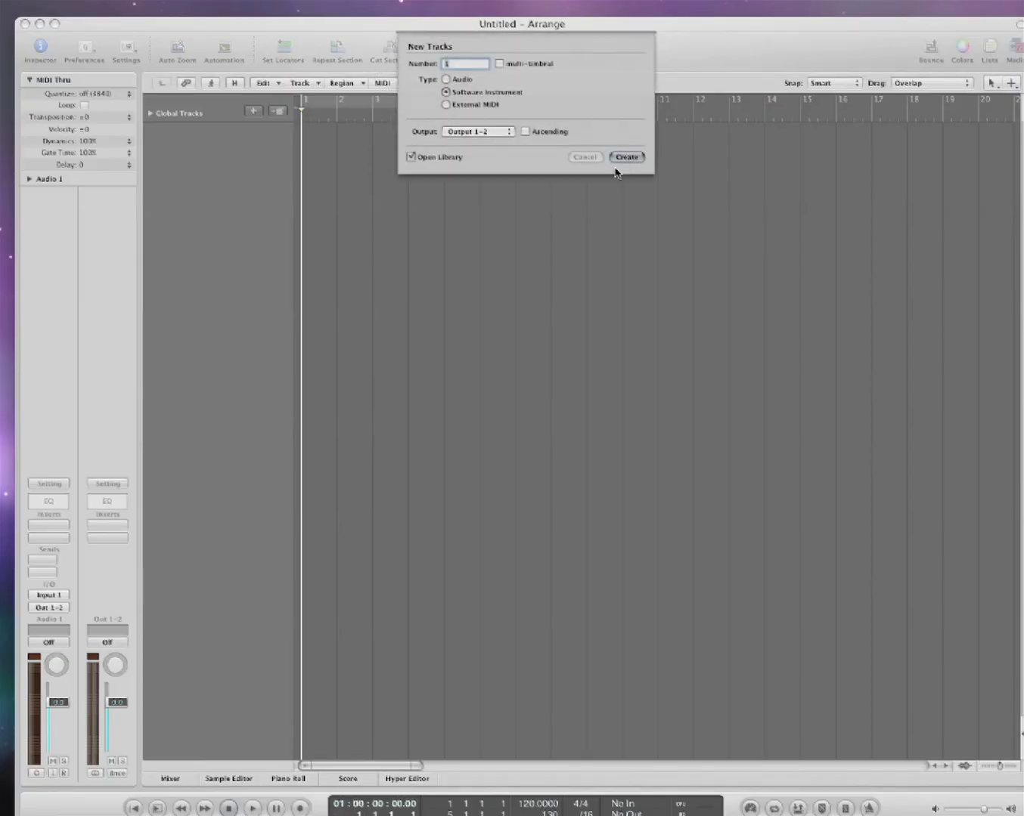
pyautogui.click(623, 157)
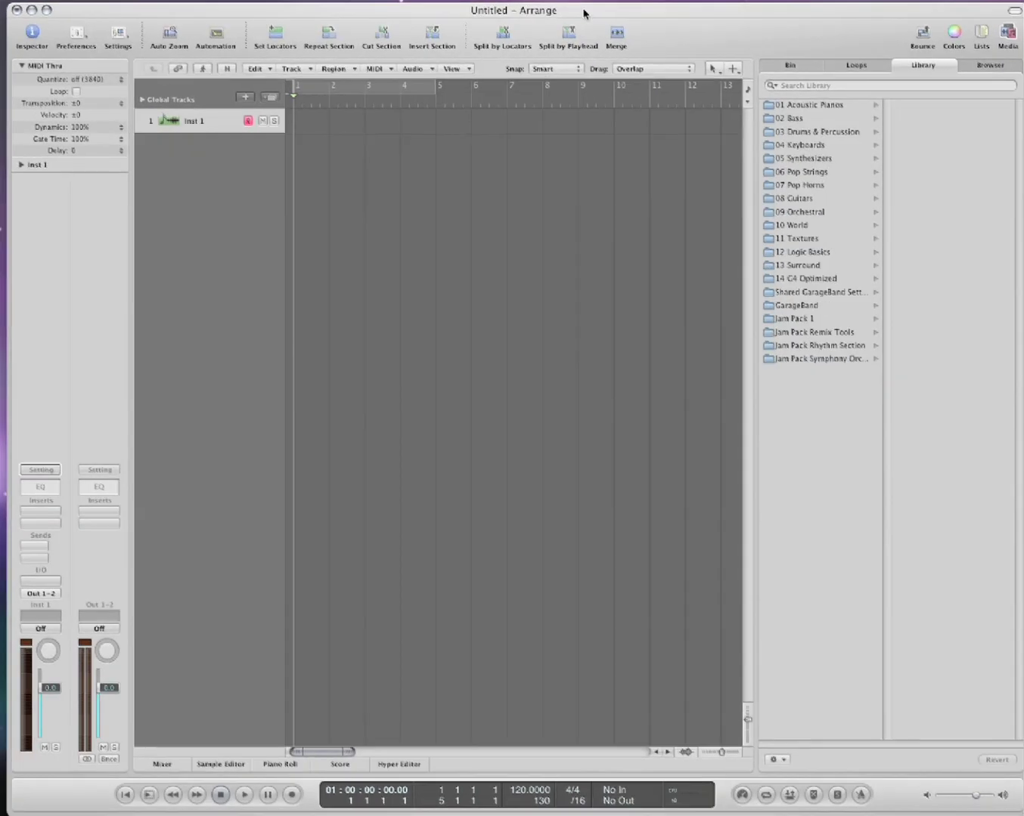
# Hide the Library and toolbar and reposition the arrange window.
pyautogui.press('y')
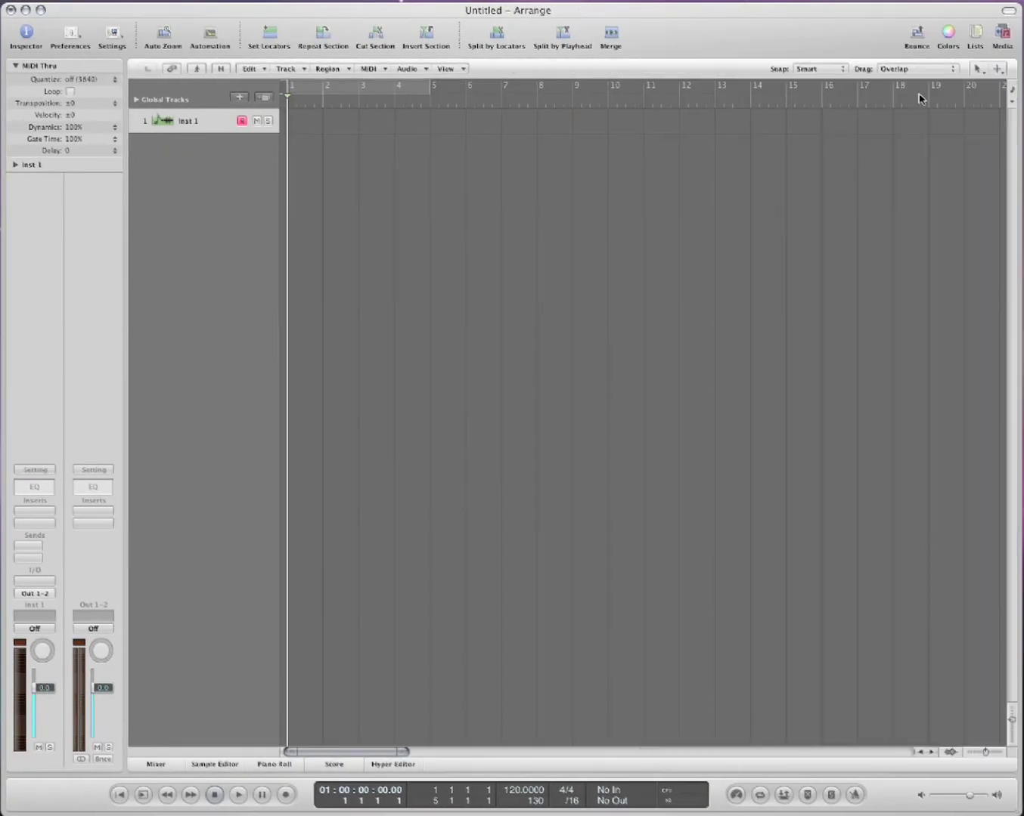
pyautogui.click(1008, 11)
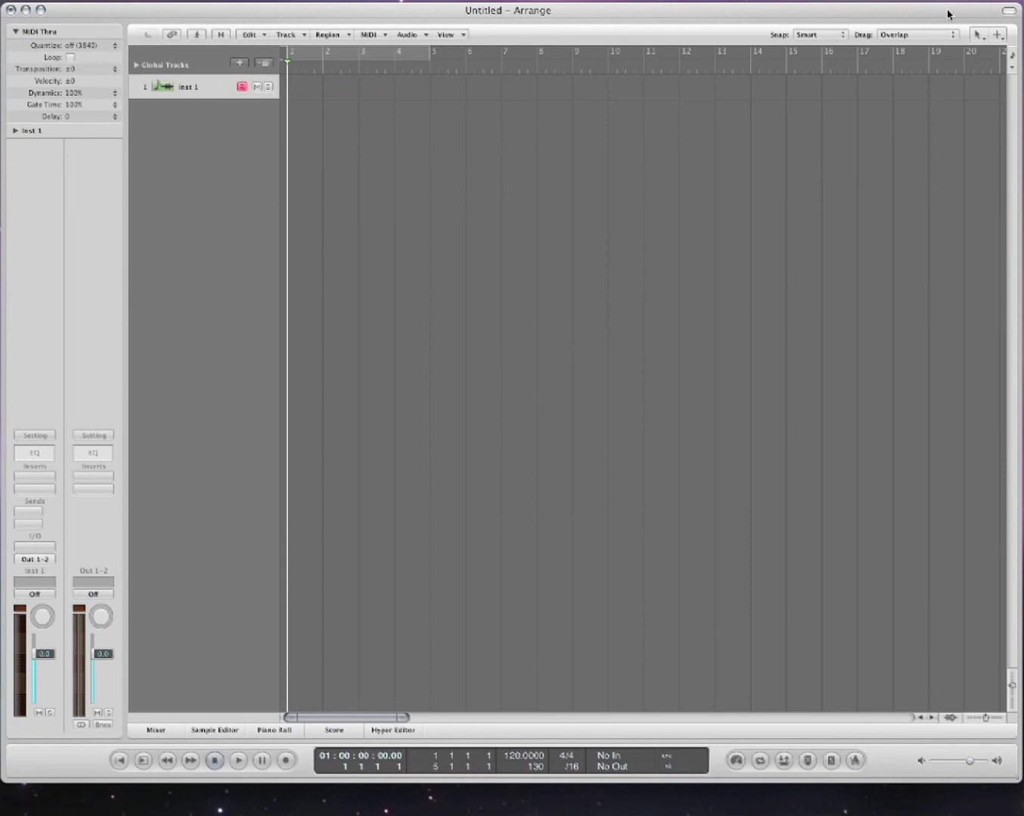
pyautogui.moveTo(947, 20); pyautogui.dragTo(948, 12)
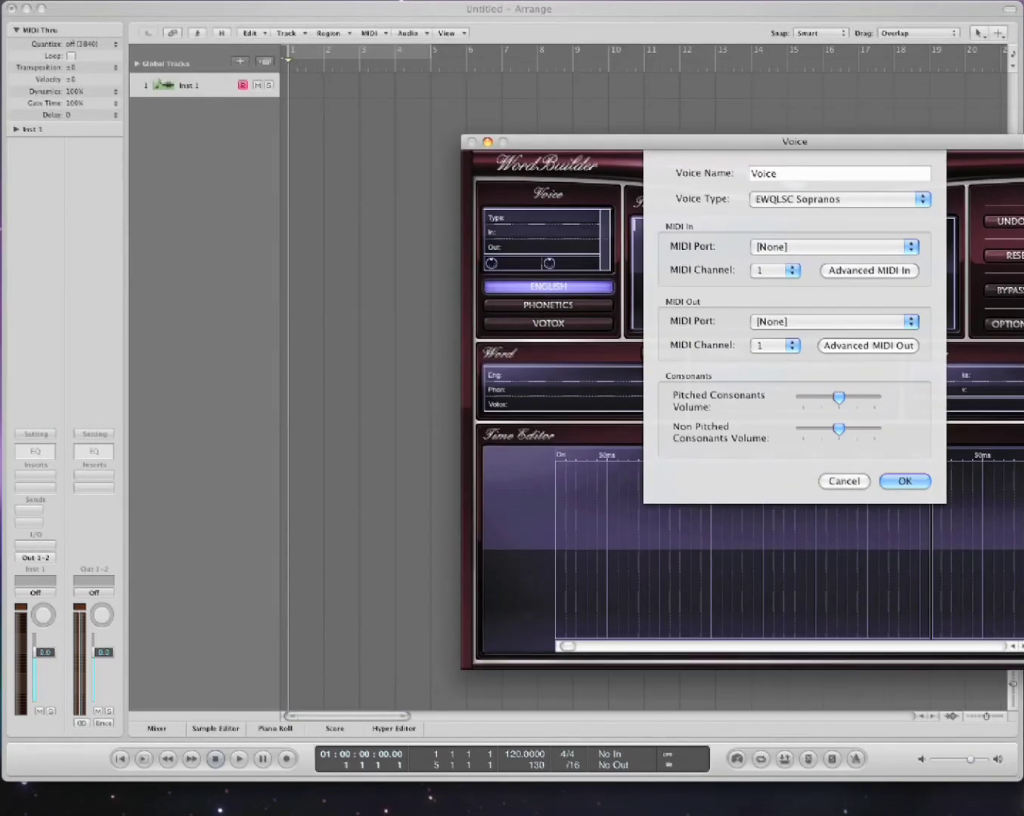
# Name the WordBuilder voice Sopranos with voice type EWQLSC Sopranos.
pyautogui.write('Spo')
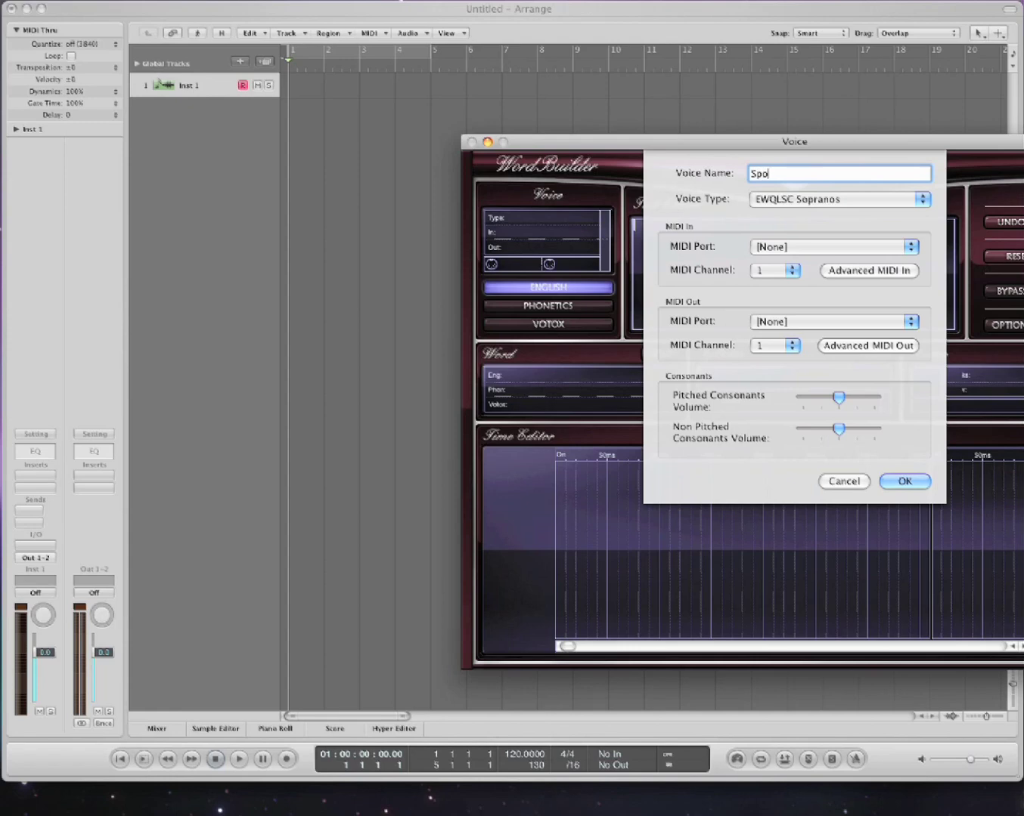
pyautogui.write('rona')
pyautogui.press('BackSpace')
pyautogui.write('o')
pyautogui.press('BackSpace')
pyautogui.press('BackSpace')
pyautogui.press('BackSpace')
pyautogui.write('anos')
pyautogui.click(835, 199)
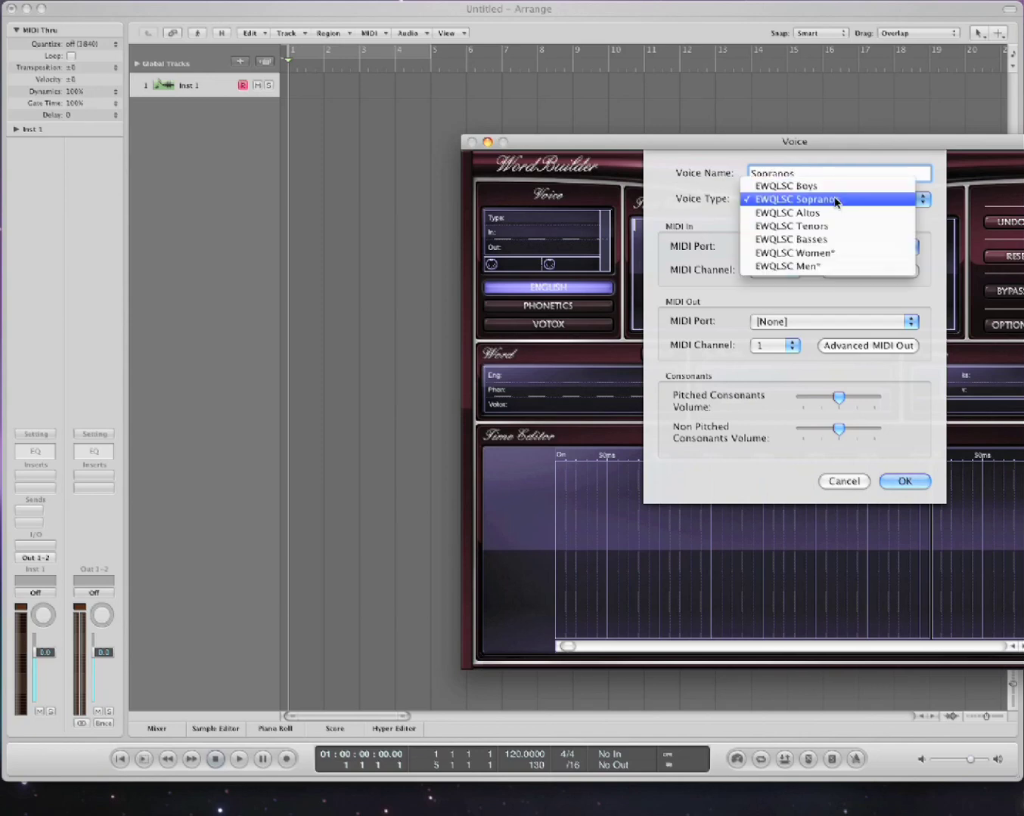
pyautogui.click(743, 200)
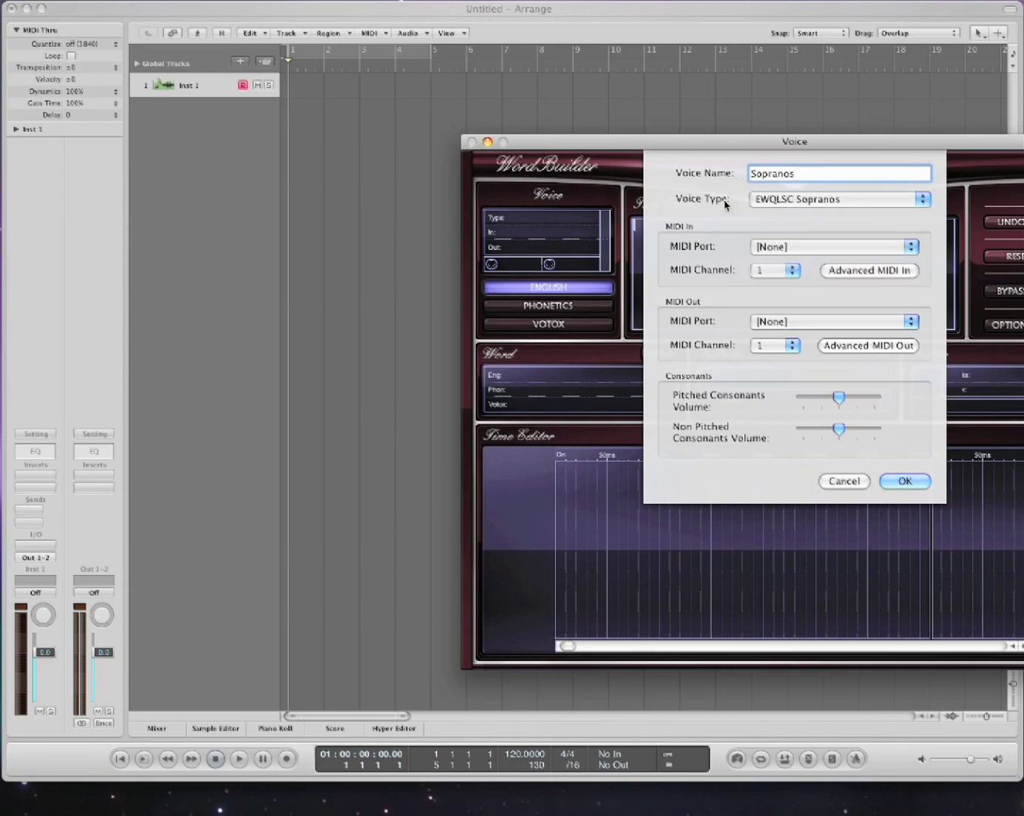
# Set MIDI In and Out to EASTWEST Virtual WordBuilder and confirm the voice.
pyautogui.click(791, 247)
pyautogui.click(828, 287)
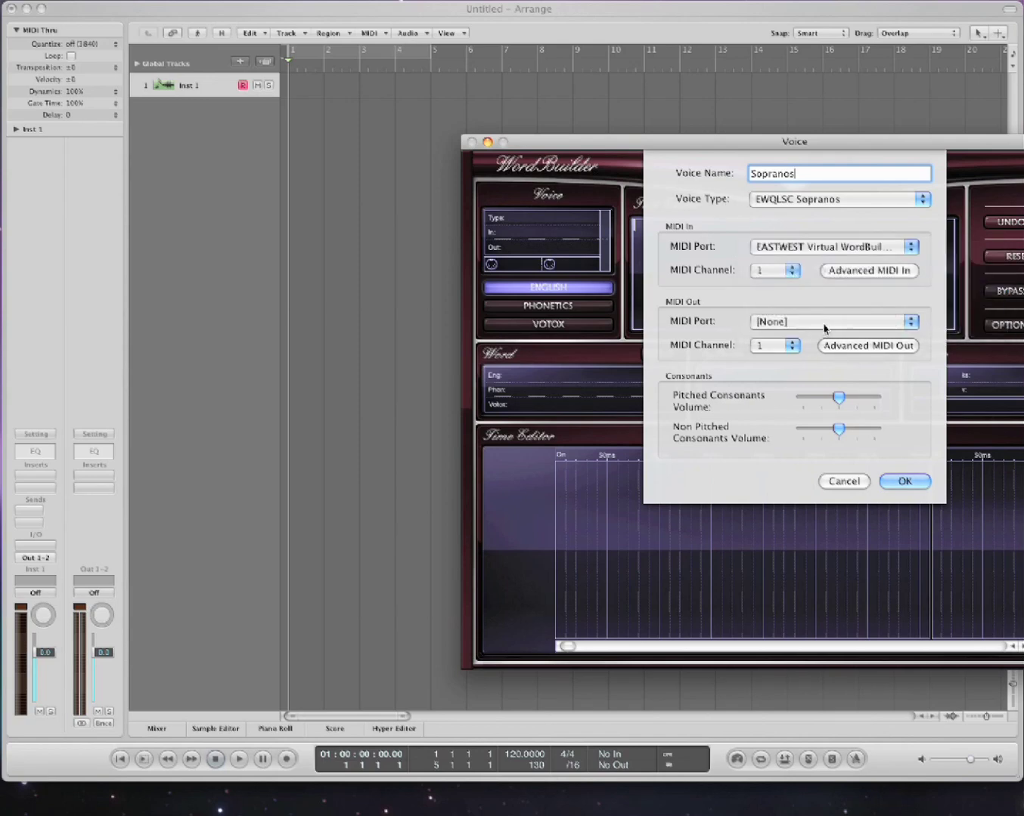
pyautogui.click(823, 325)
pyautogui.click(829, 363)
pyautogui.click(920, 482)
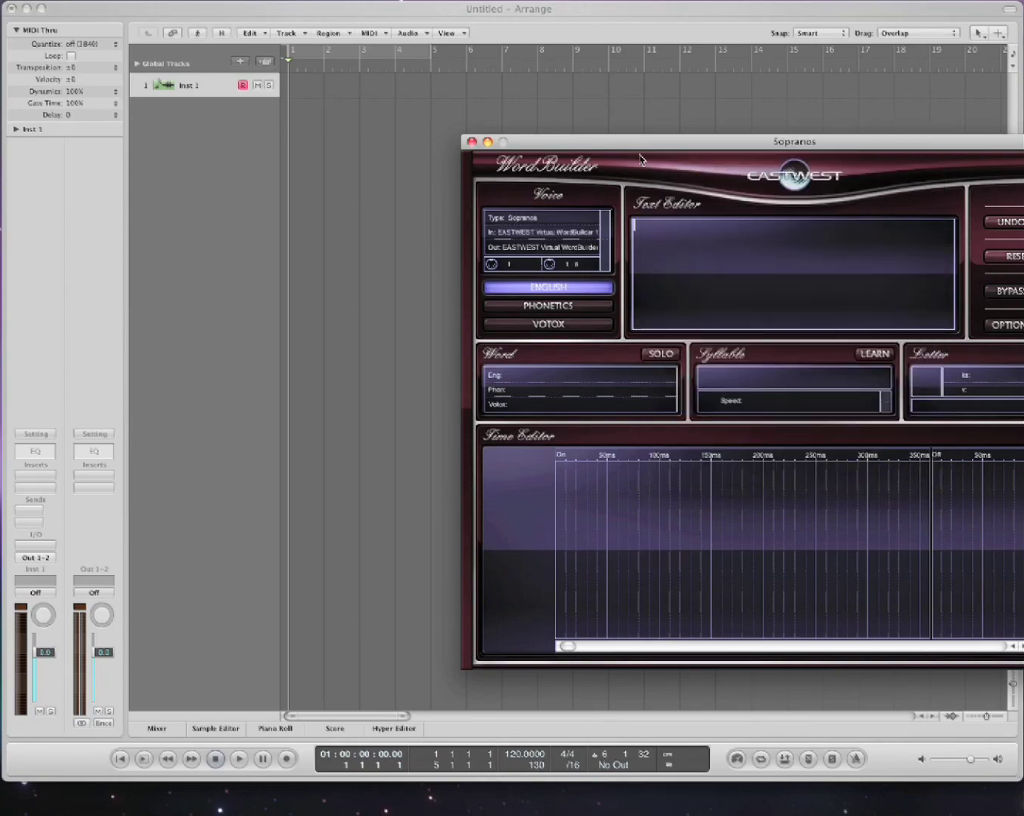
pyautogui.moveTo(633, 148); pyautogui.dragTo(1023, 374)
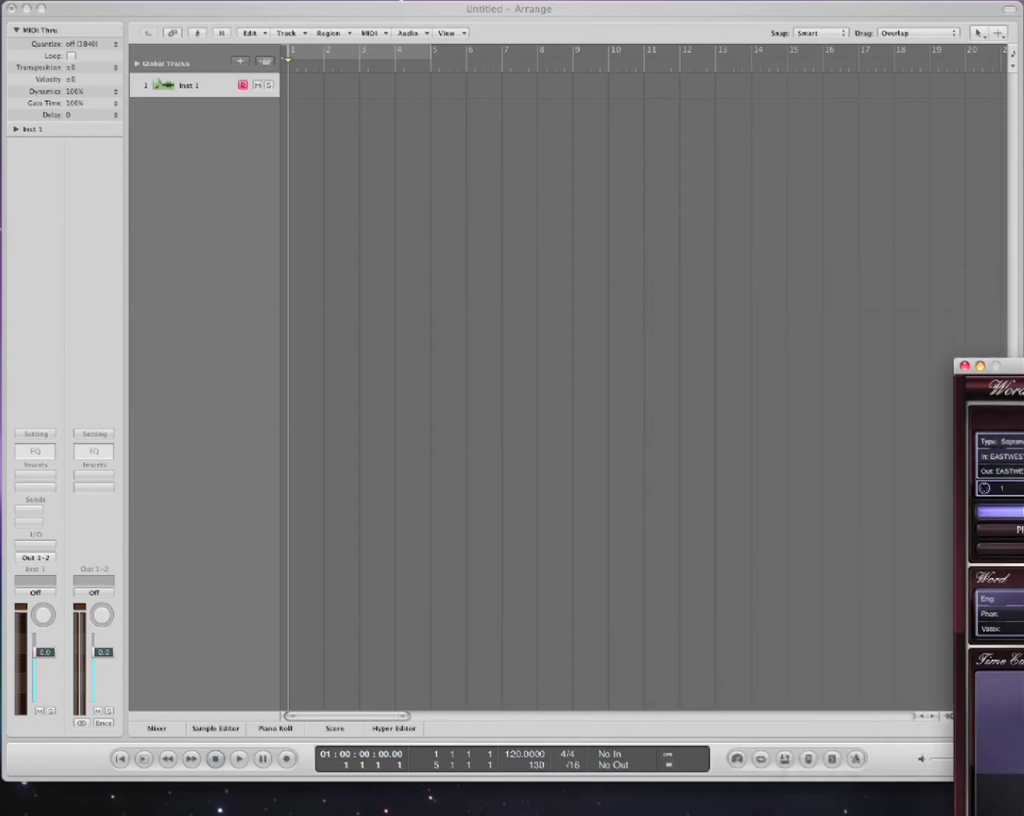
# Insert the East West Play stereo instrument on Inst 1.
pyautogui.click(45, 545)
pyautogui.moveTo(102, 773)
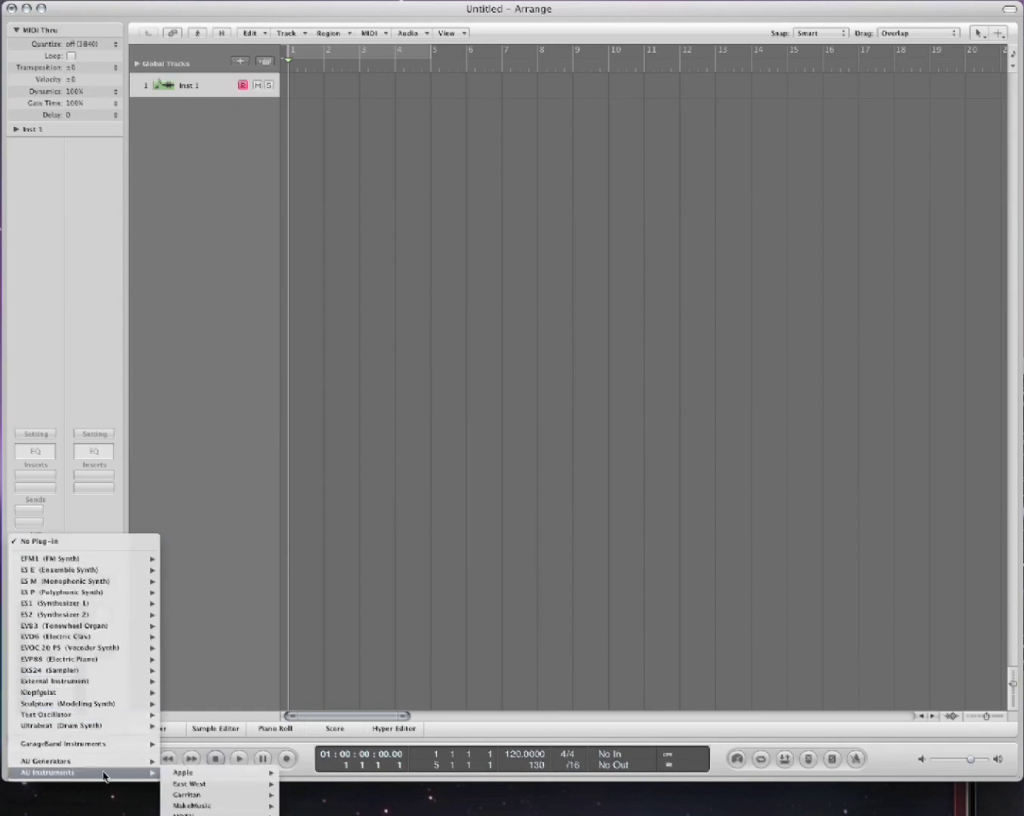
pyautogui.moveTo(214, 786)
pyautogui.moveTo(288, 785)
pyautogui.click(368, 783)
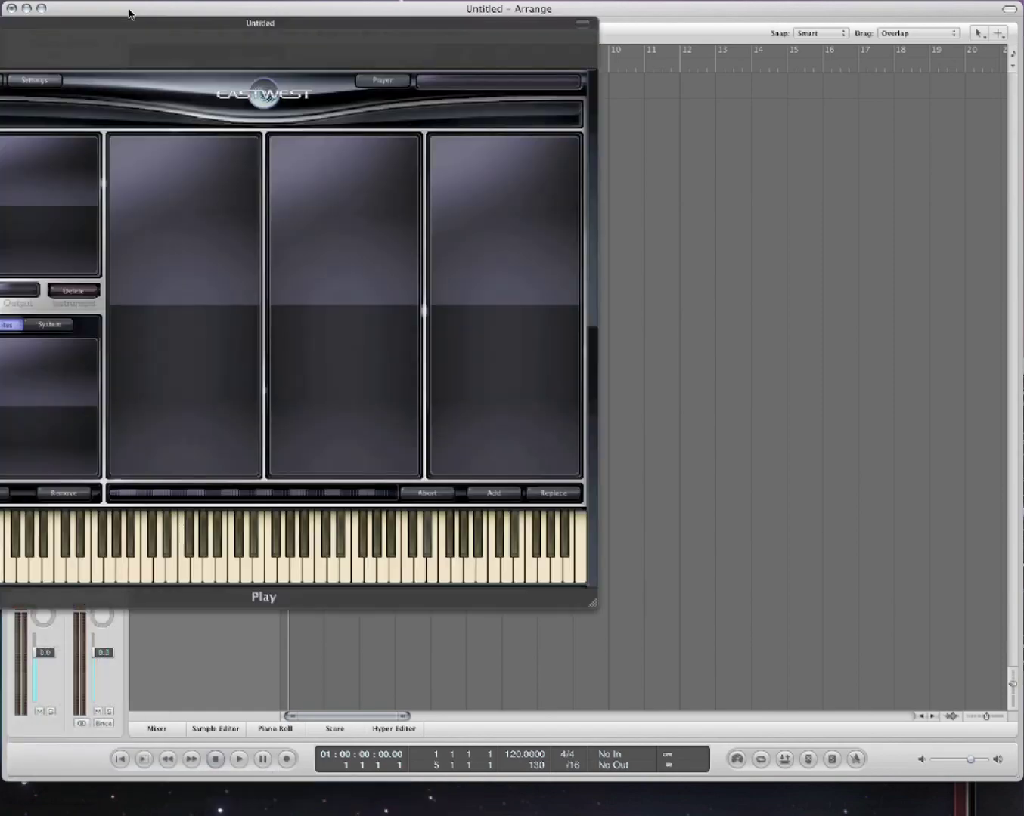
pyautogui.moveTo(132, 19); pyautogui.dragTo(381, 52)
# Load the Symphonic Choirs Sopranos vowel patch SOPR ah DXF C0-D#0 in Play.
pyautogui.click(269, 423)
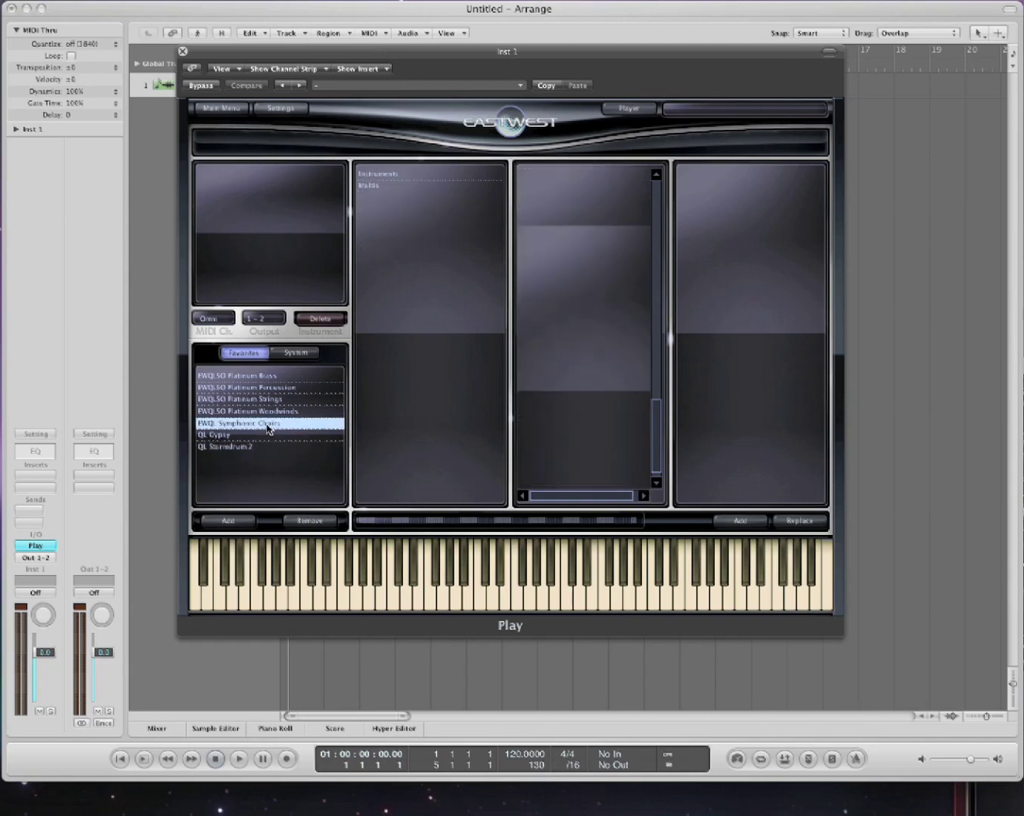
pyautogui.click(436, 174)
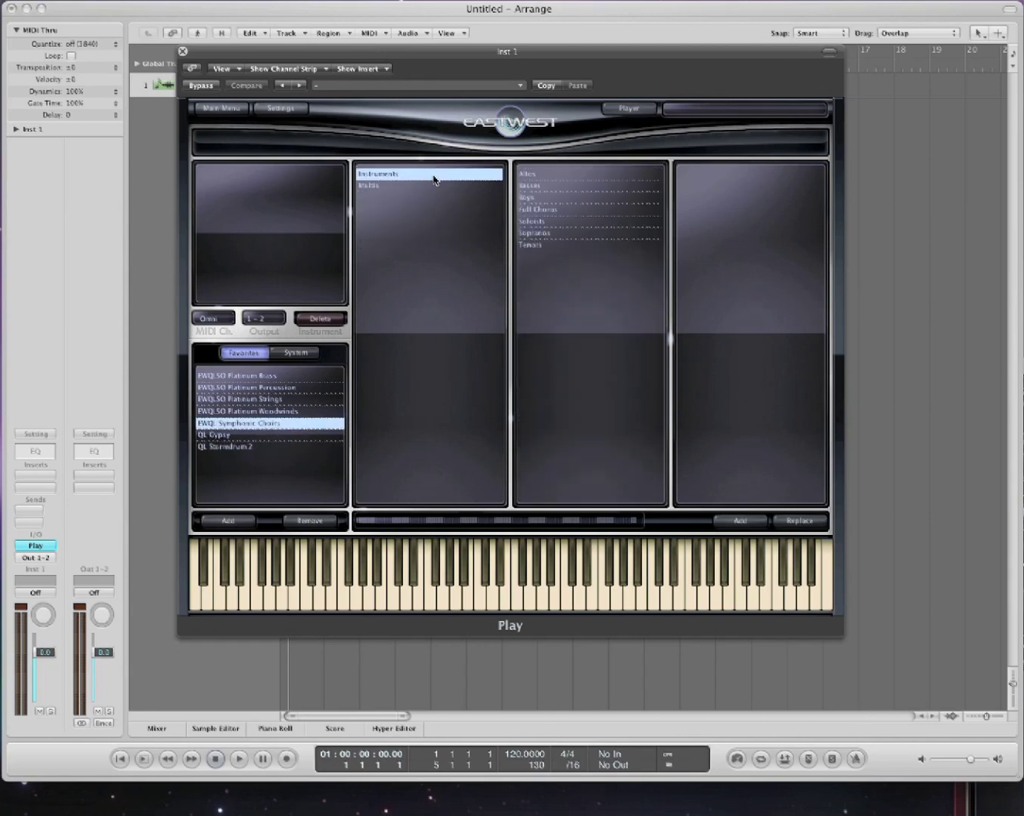
pyautogui.click(546, 223)
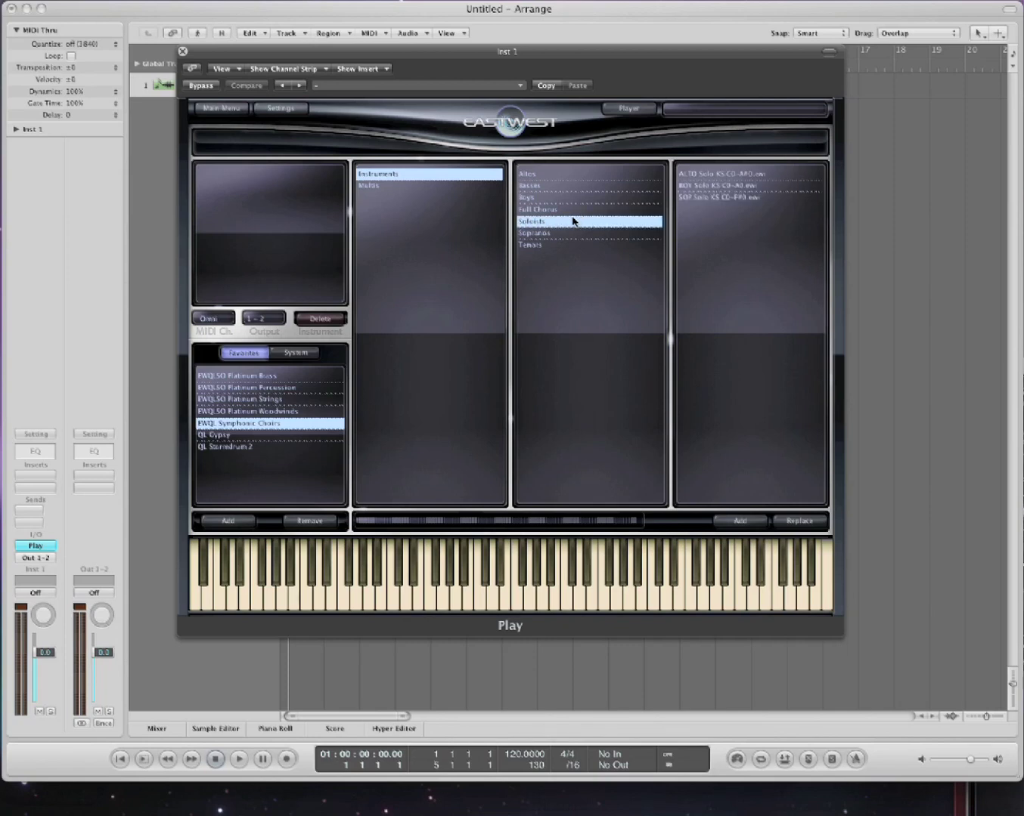
pyautogui.click(558, 235)
pyautogui.click(736, 177)
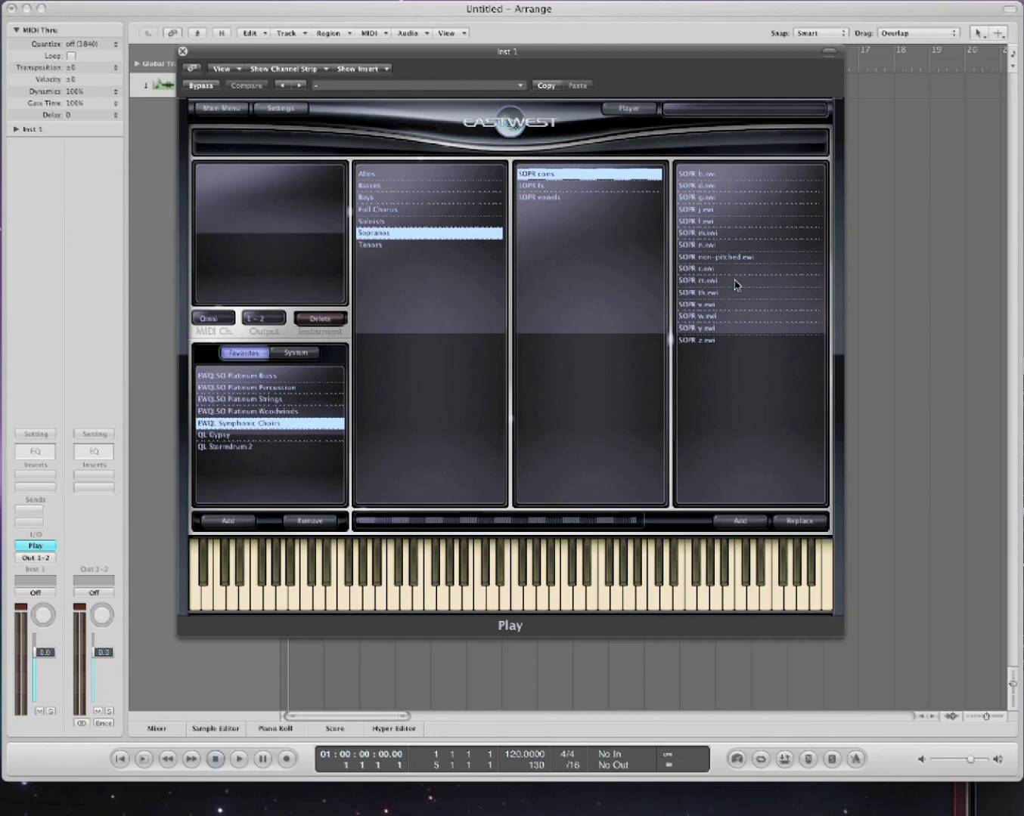
pyautogui.click(573, 200)
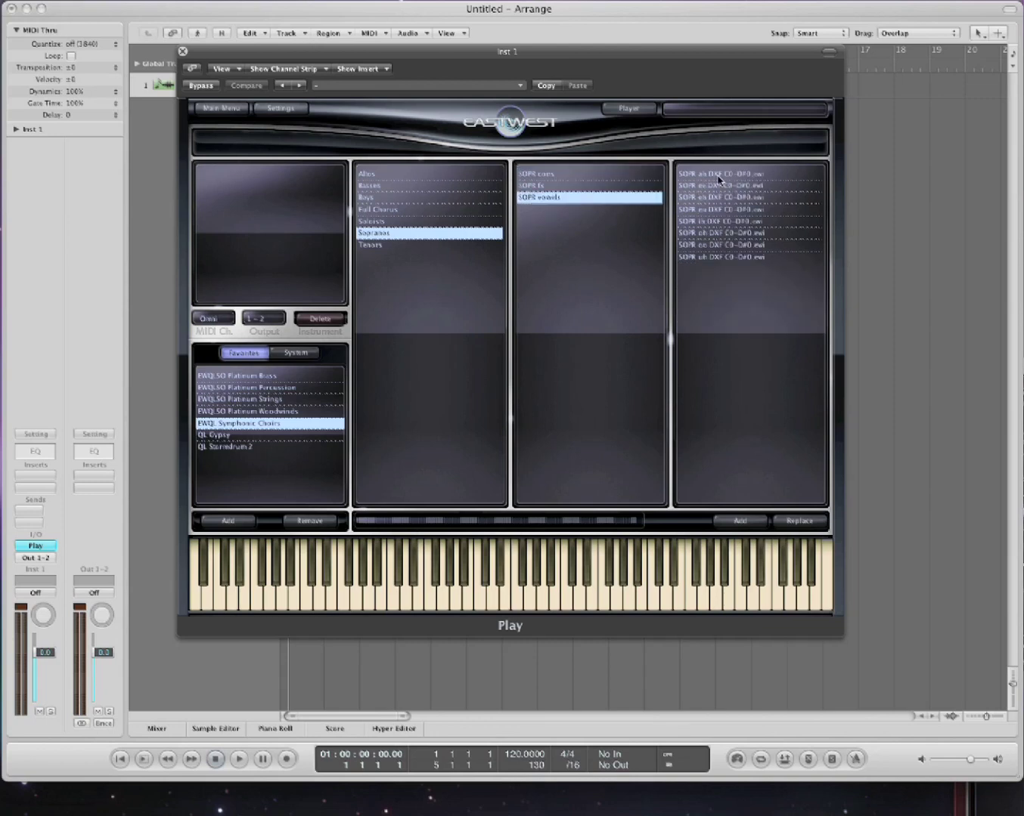
pyautogui.click(718, 179)
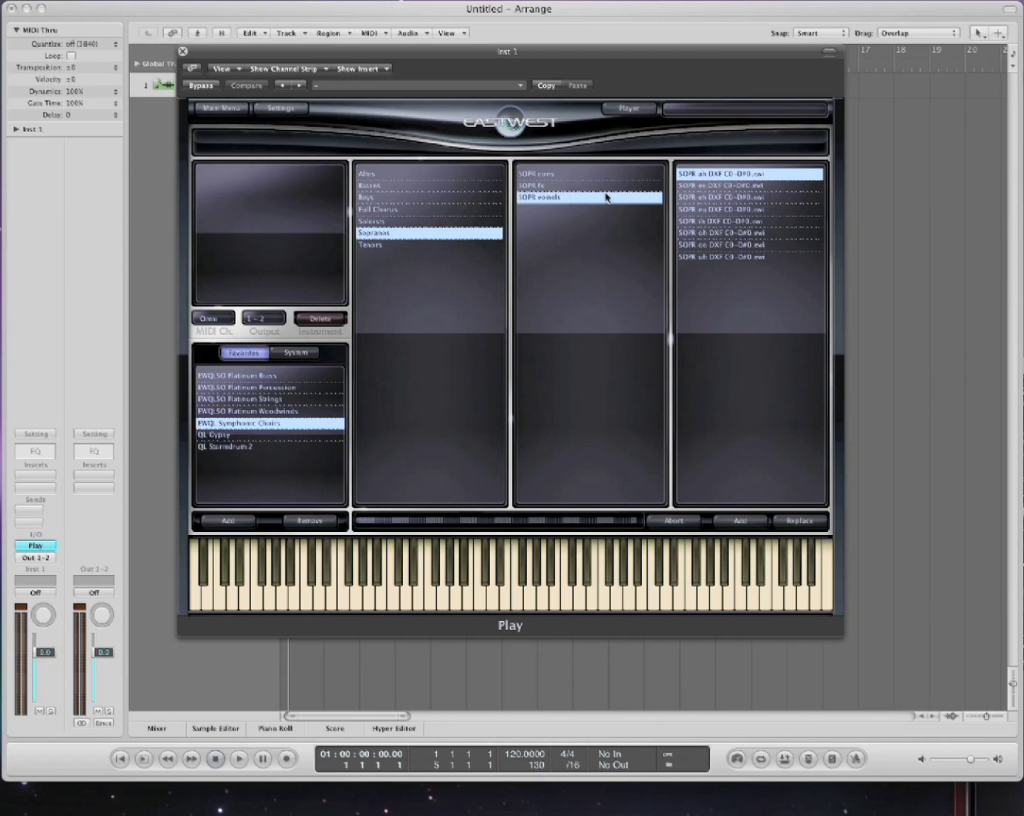